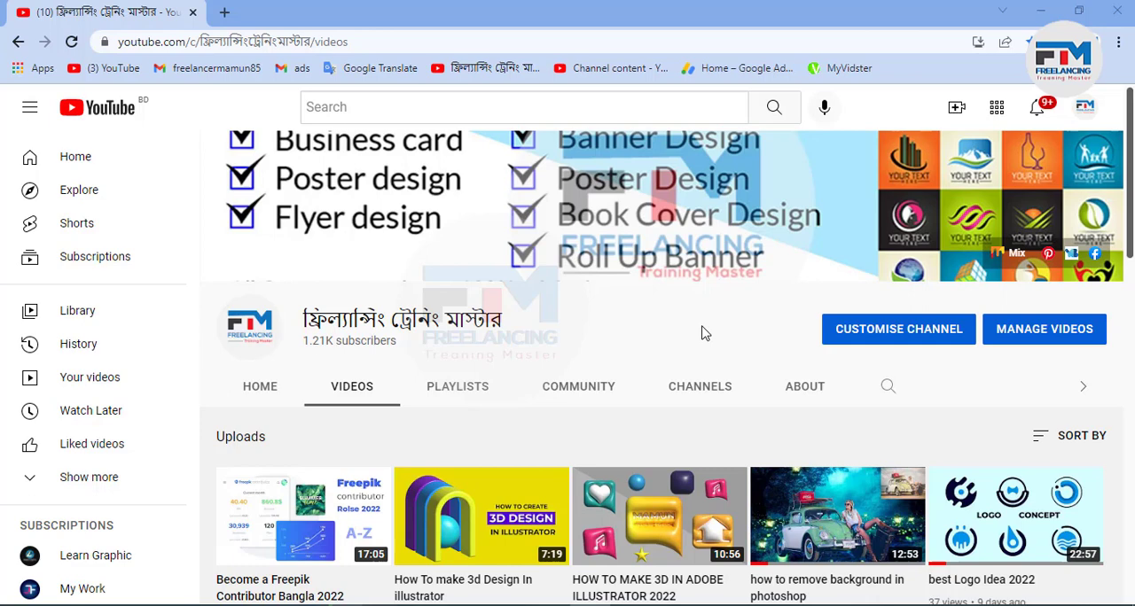
Switch to Illustrator and examine the Shutterstock File ready Conditions list on the orange GDF ACADEMY artboard.
left_click(1040, 10)
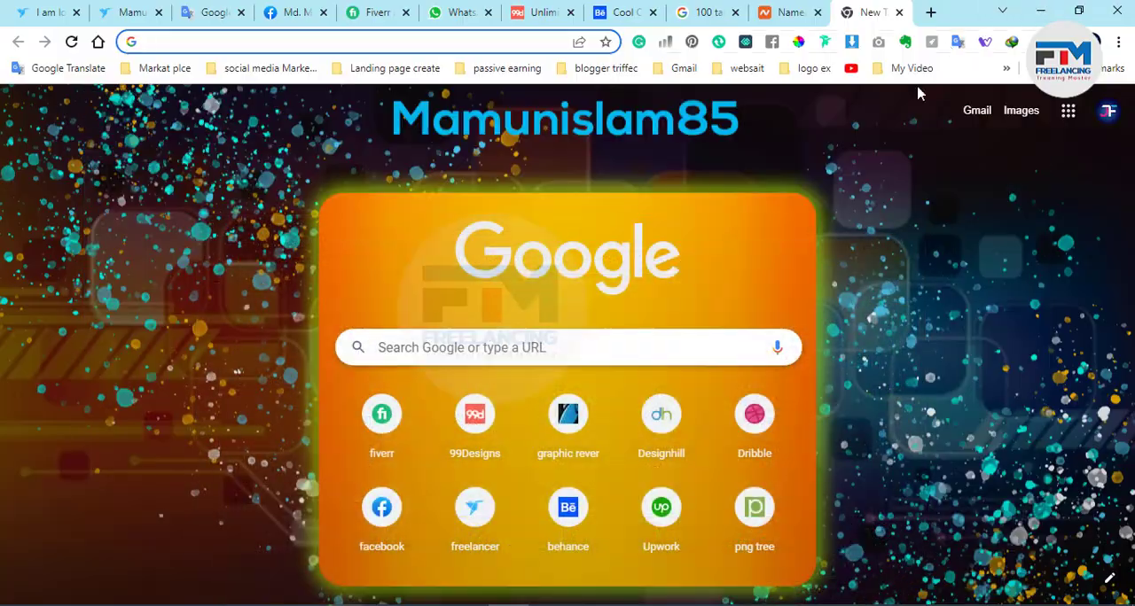
key("alt+Tab")
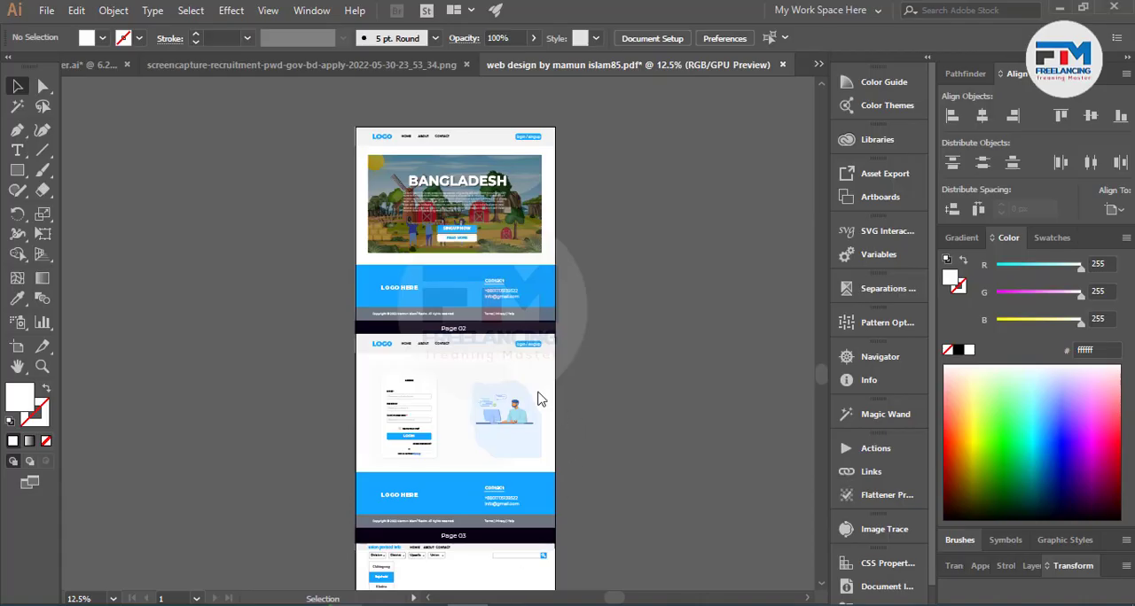
scroll(541, 399, "up", 10)
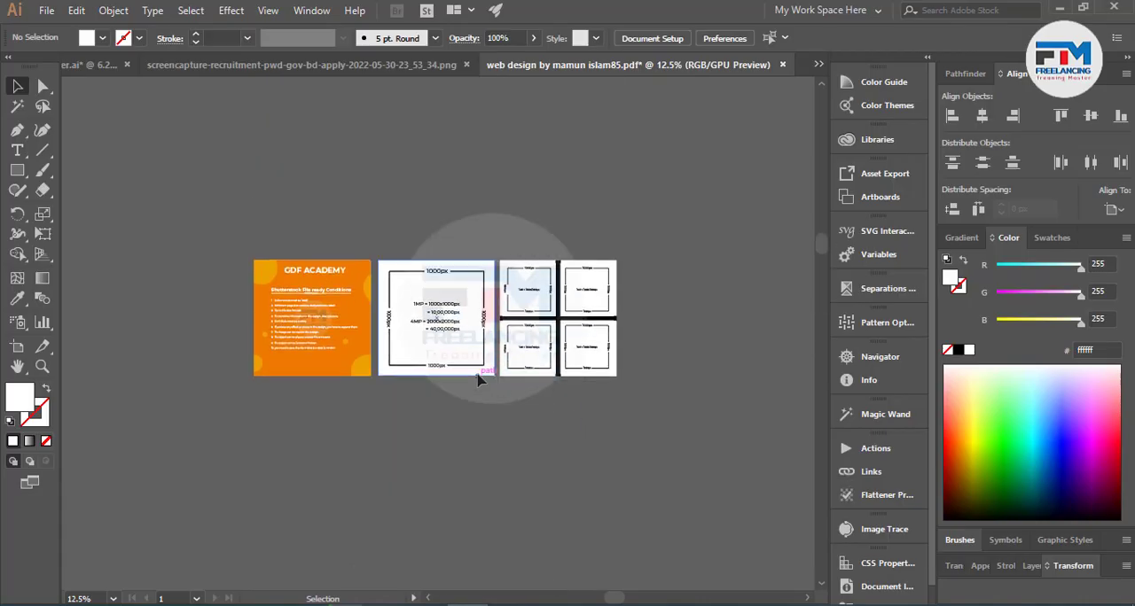
scroll(387, 350, "up", 2)
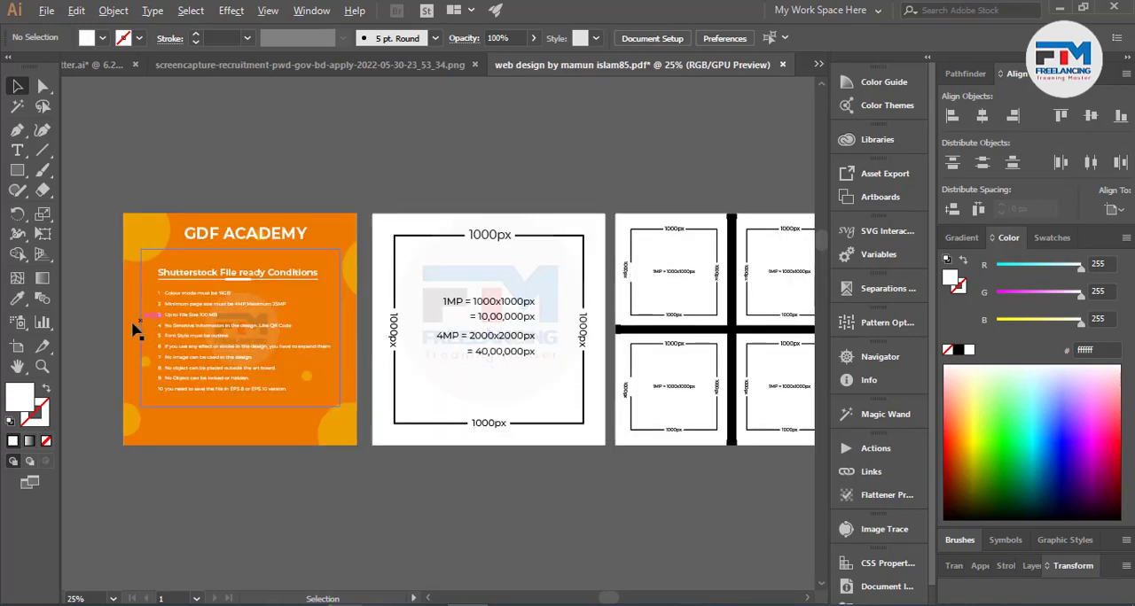
scroll(133, 324, "up", 3)
scroll(574, 327, "down", 2)
scroll(431, 320, "up", 2)
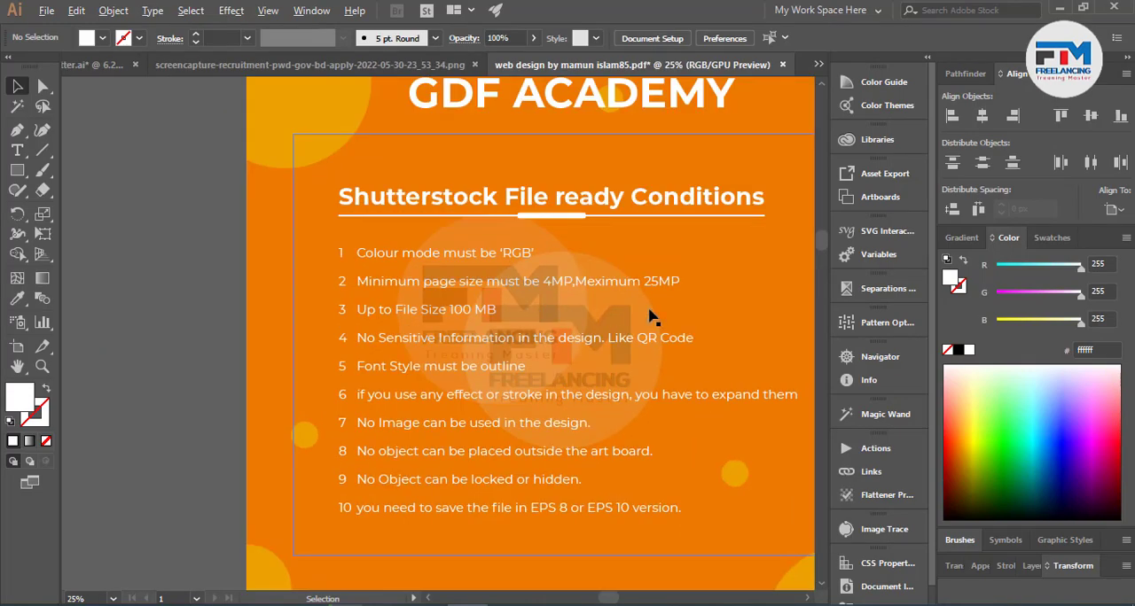
scroll(650, 312, "up", 2)
scroll(211, 310, "down", 2)
scroll(530, 379, "down", 1)
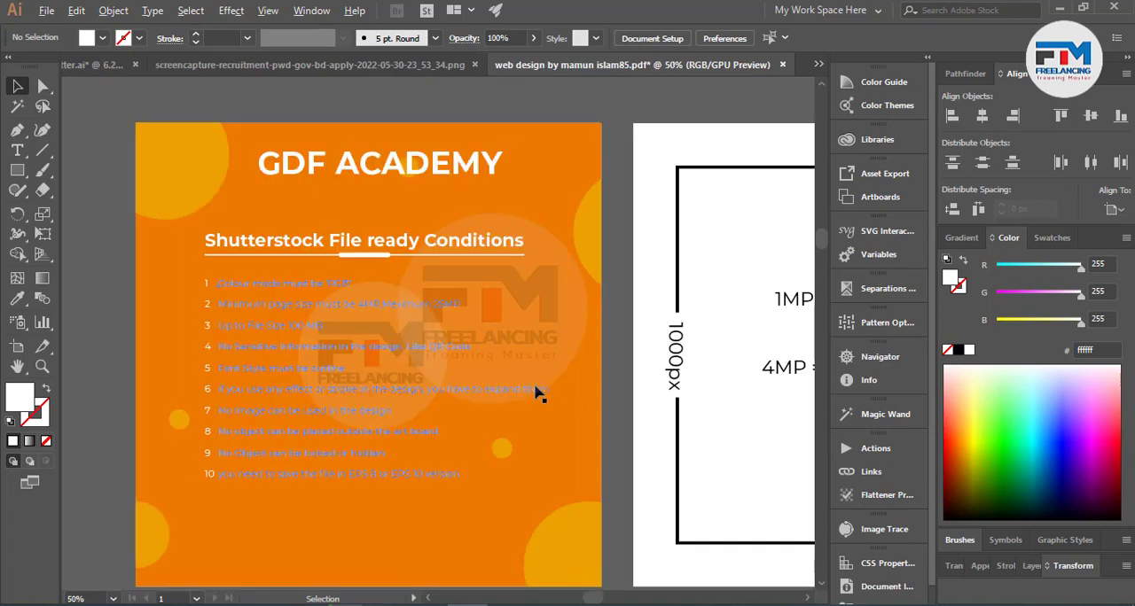
scroll(232, 442, "up", 1)
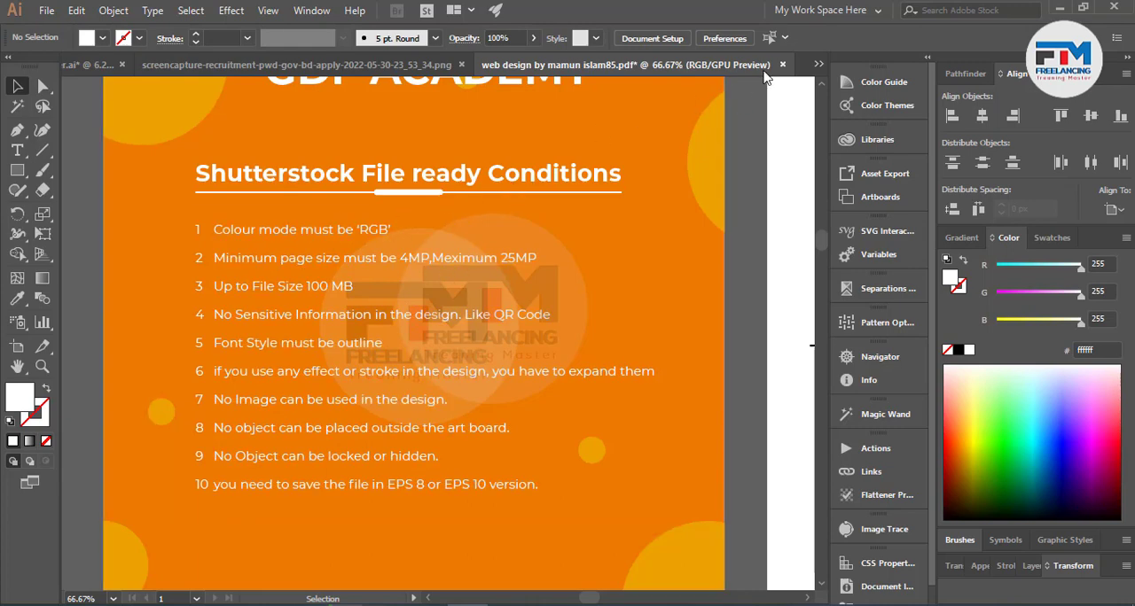
Check the RGB Color option among the color modes offered for a new document.
left_click(48, 14)
left_click(73, 30)
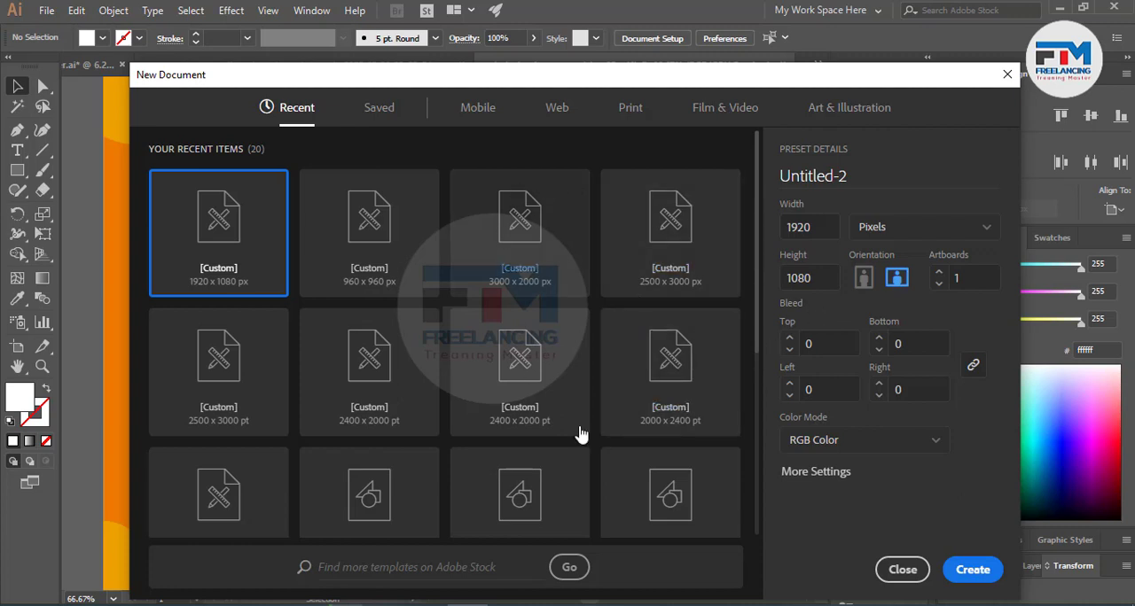
left_click(813, 226)
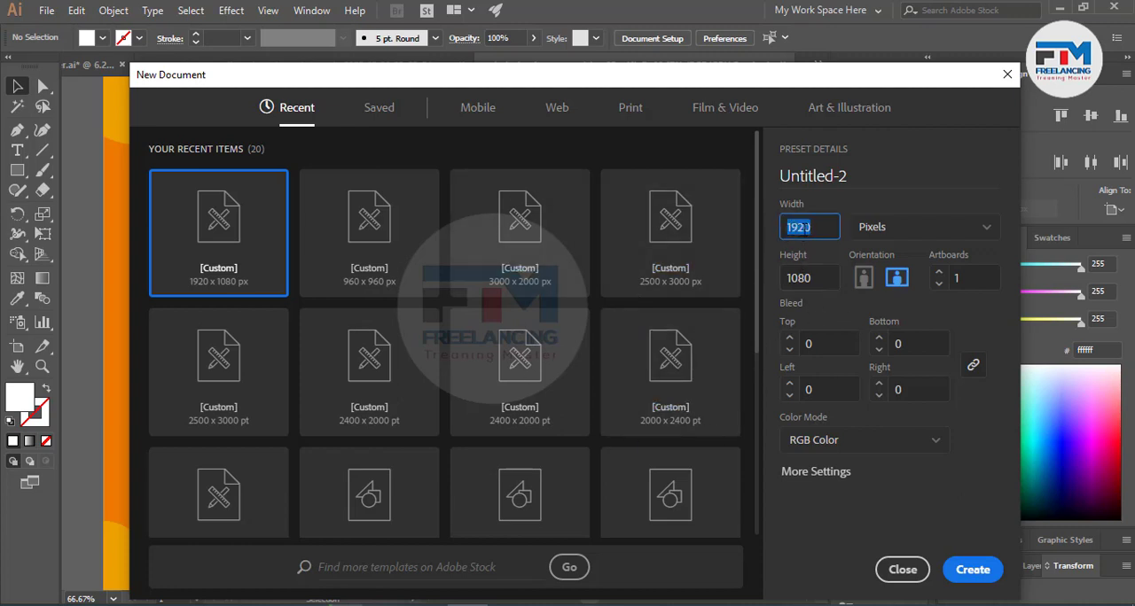
left_click(839, 449)
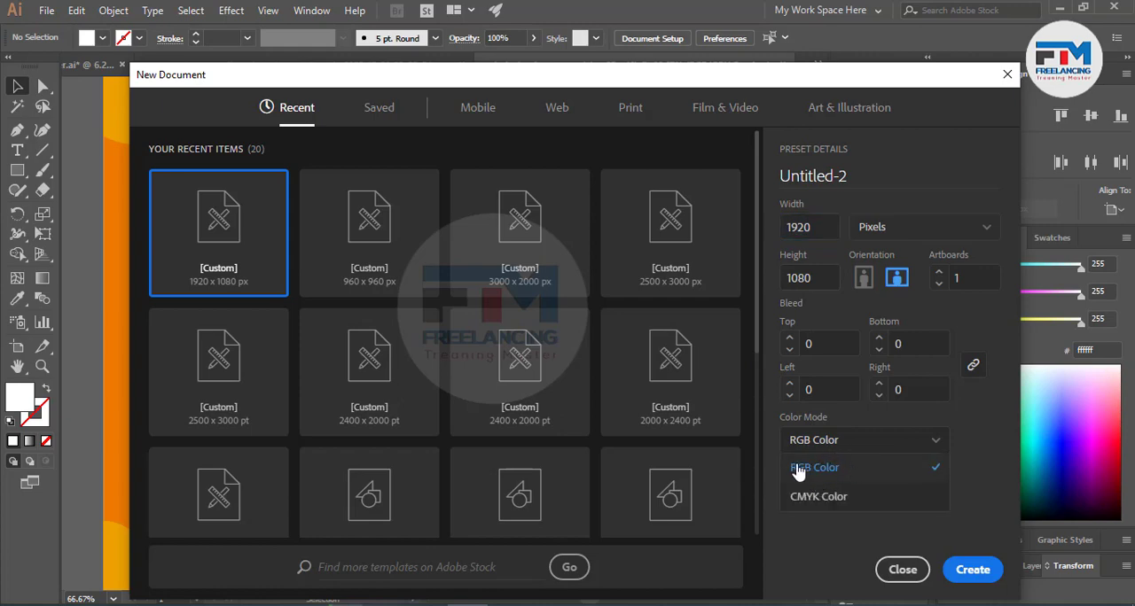
left_click(818, 470)
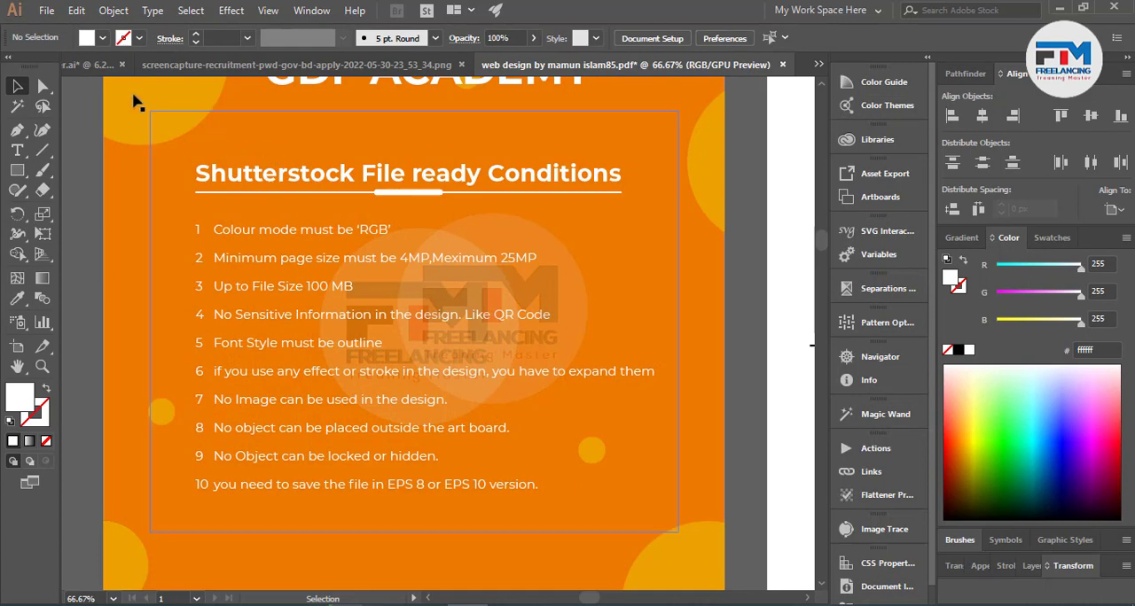
Turn on Overprint Preview for the web design document.
left_click(234, 13)
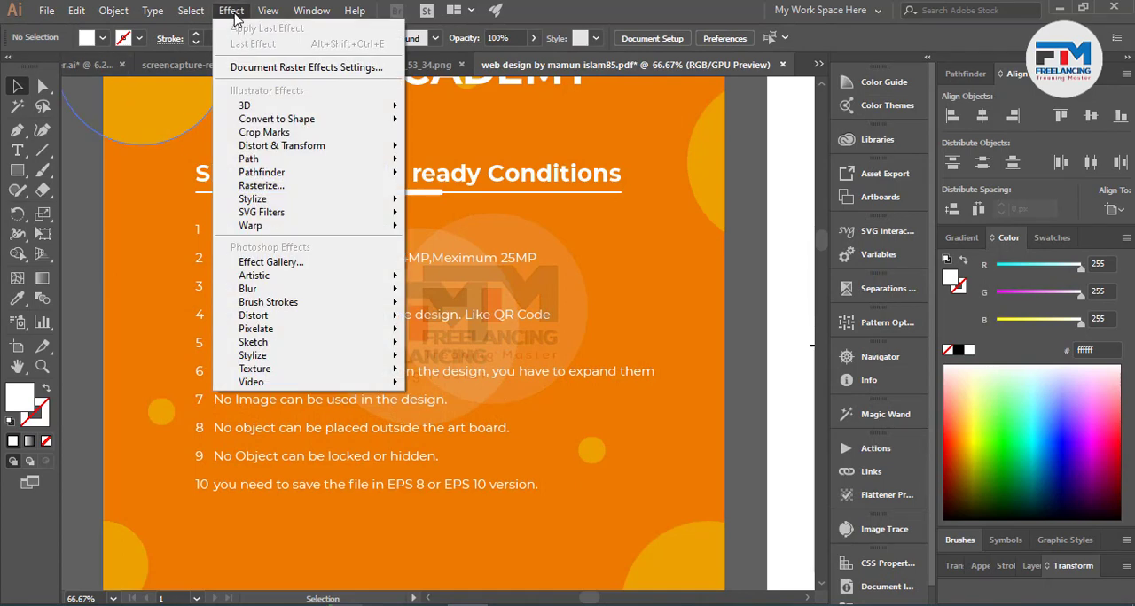
mouse_move(263, 15)
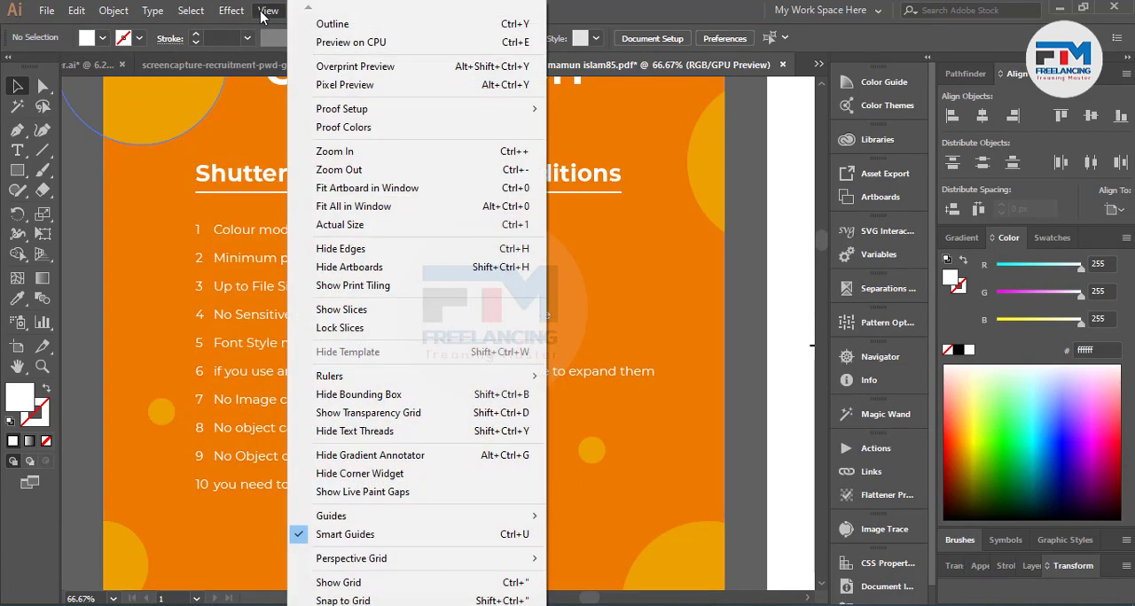
left_click(355, 66)
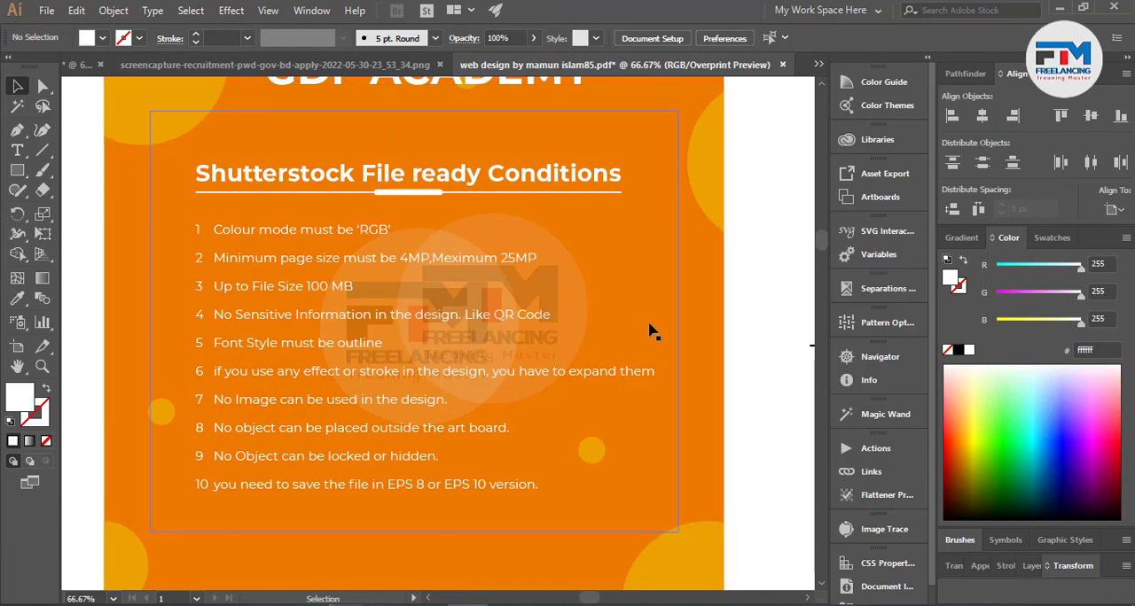
Examine the page size and file size conditions and the neighbouring 1000px diagram explaining 1MP and 4MP.
scroll(549, 343, "down", 3)
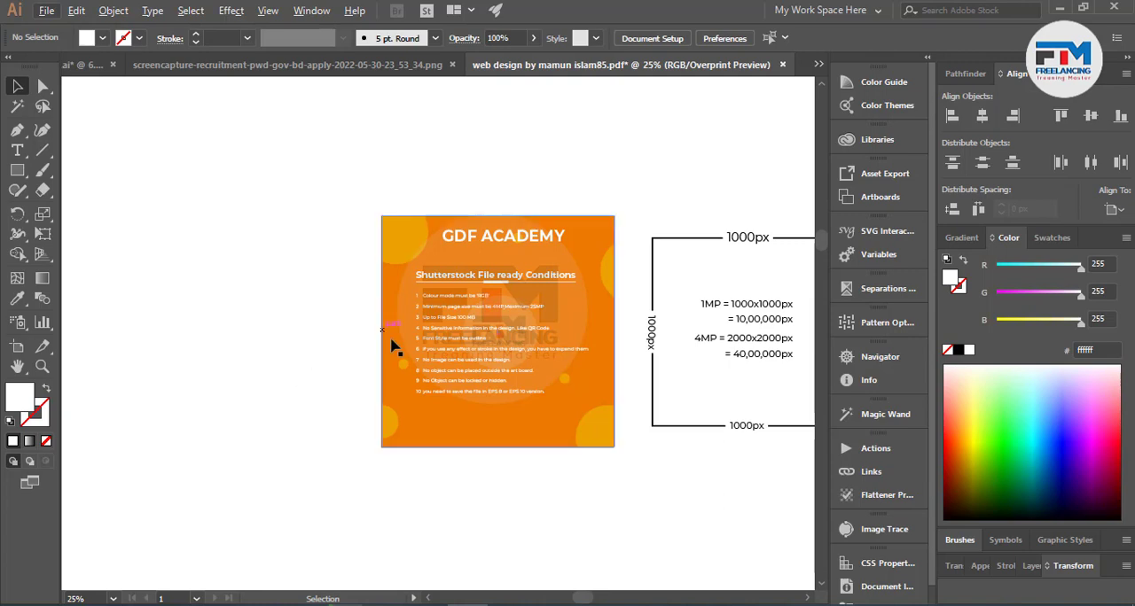
scroll(406, 335, "up", 2)
scroll(506, 321, "up", 2)
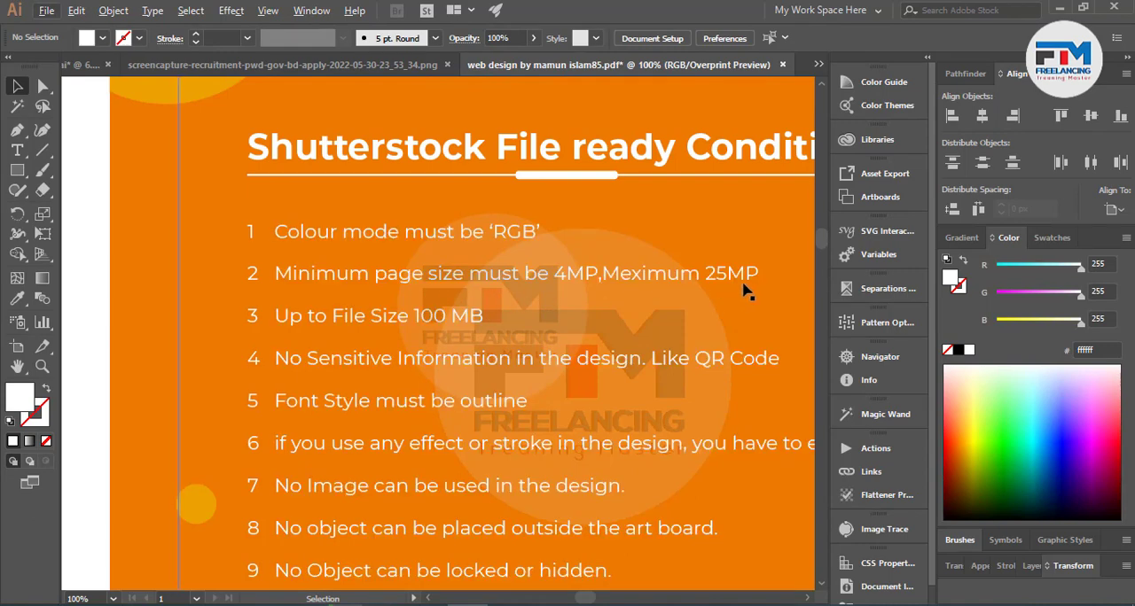
scroll(253, 388, "down", 3)
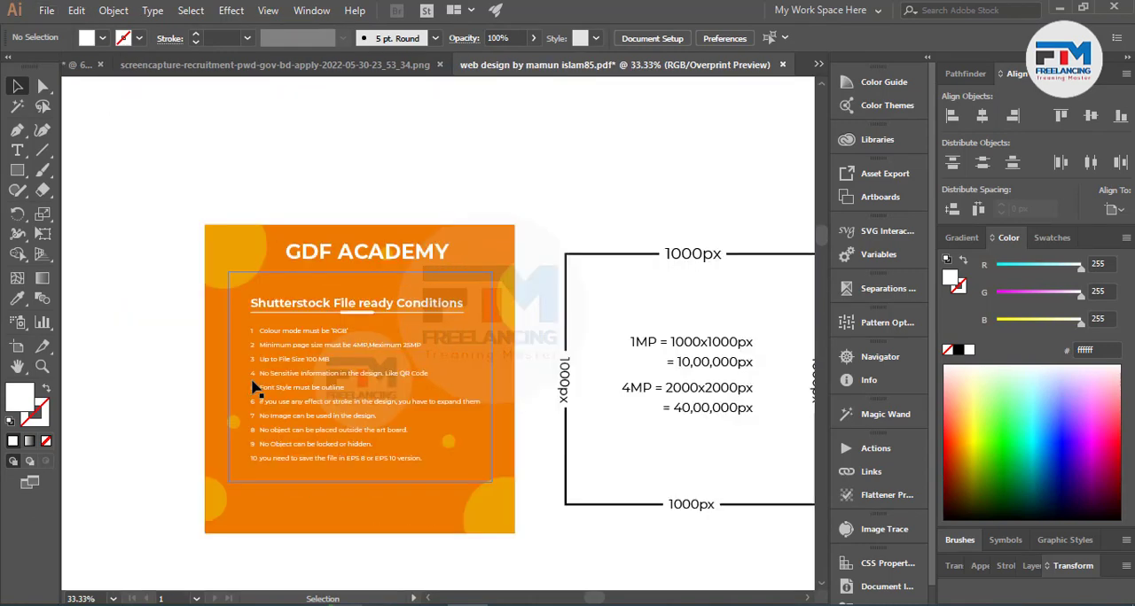
scroll(218, 329, "up", 3)
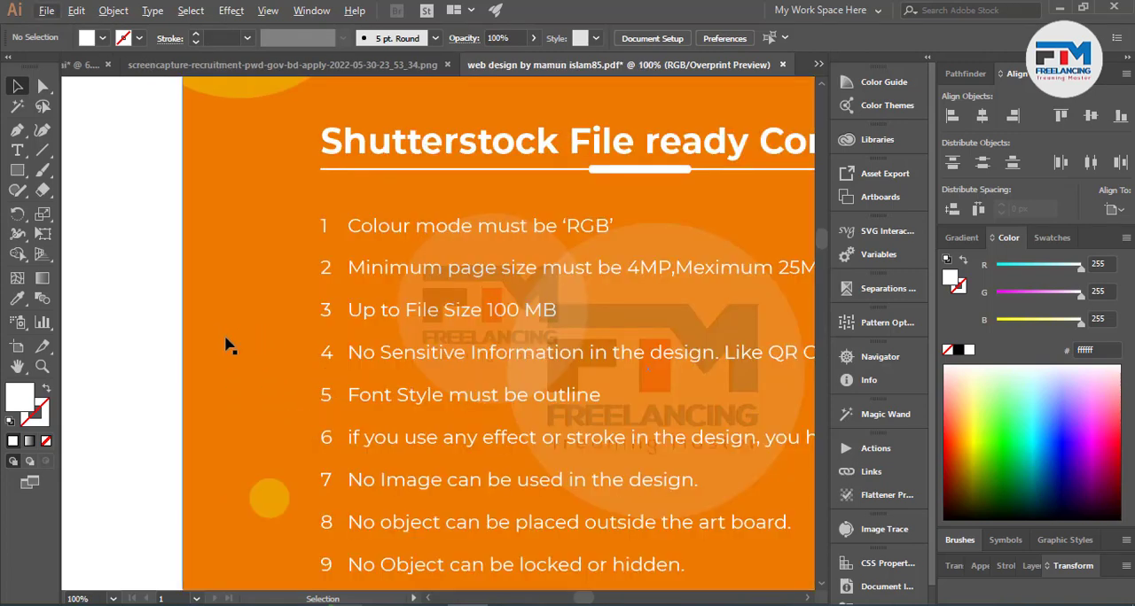
scroll(222, 342, "down", 1)
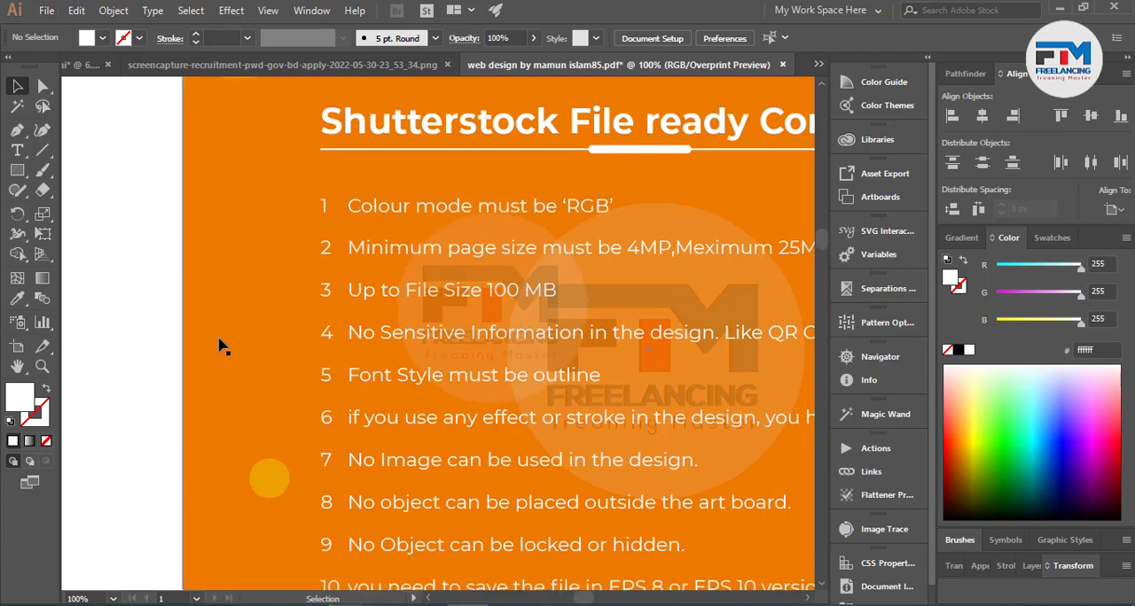
scroll(217, 353, "down", 3)
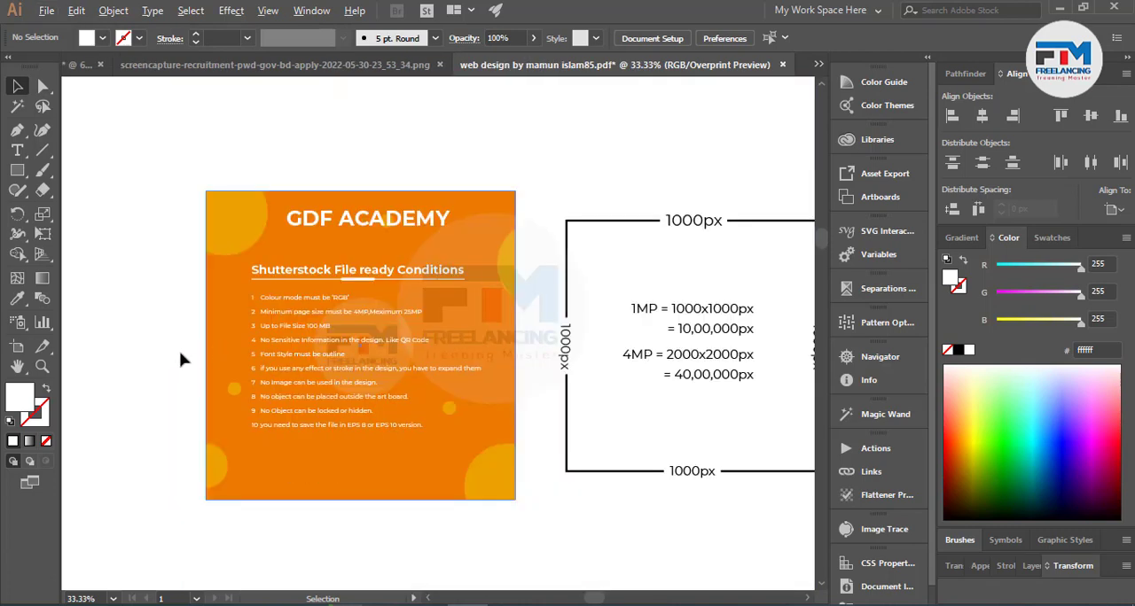
scroll(169, 368, "down", 1)
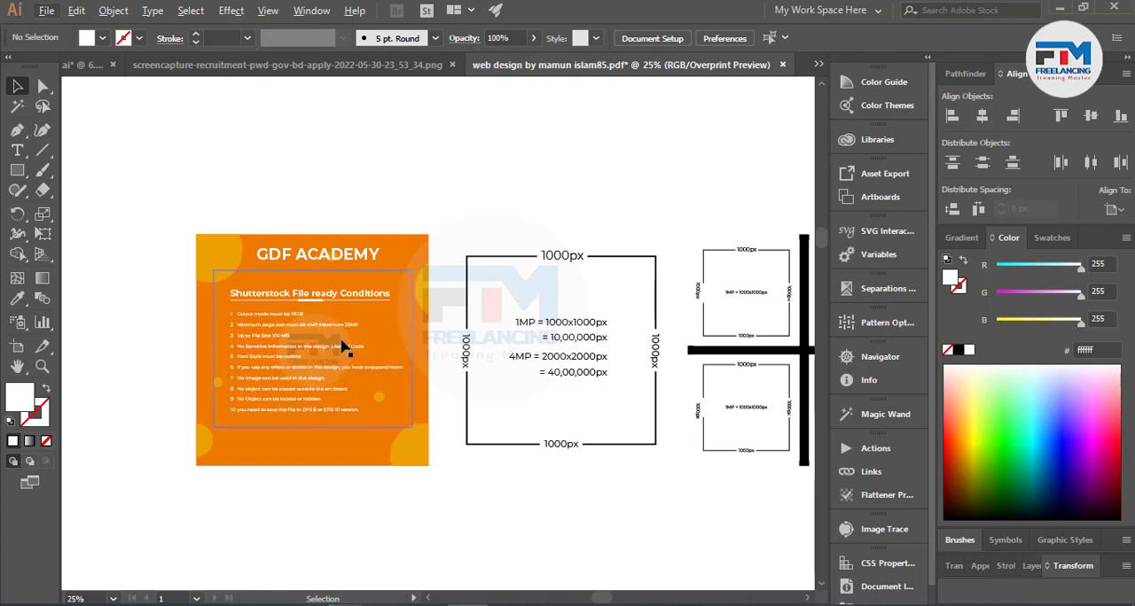
scroll(620, 351, "up", 3)
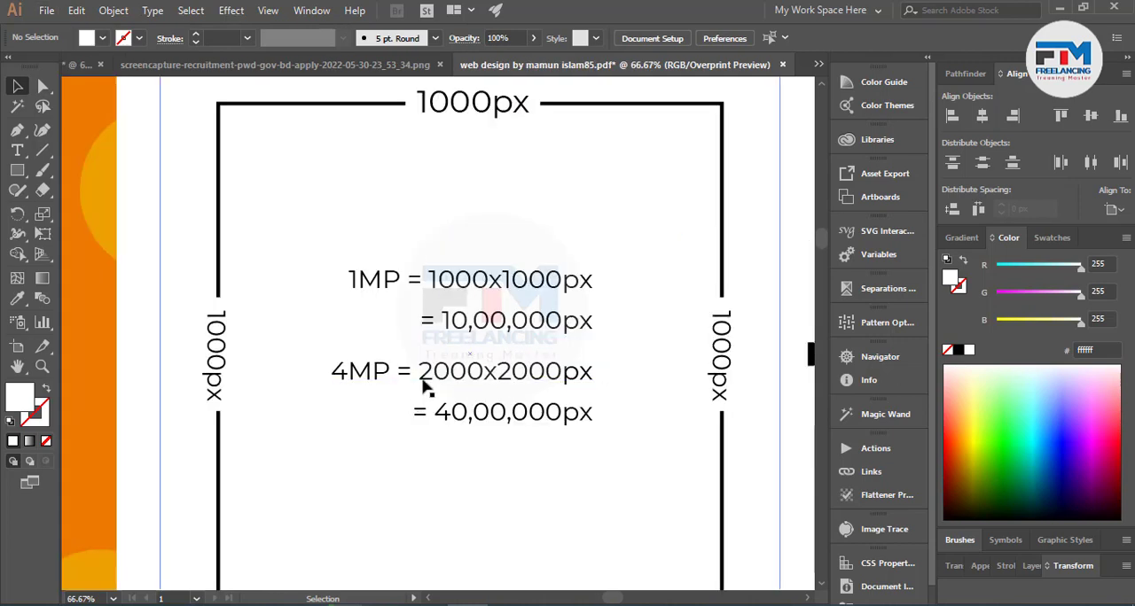
scroll(425, 381, "down", 1)
scroll(479, 426, "down", 1)
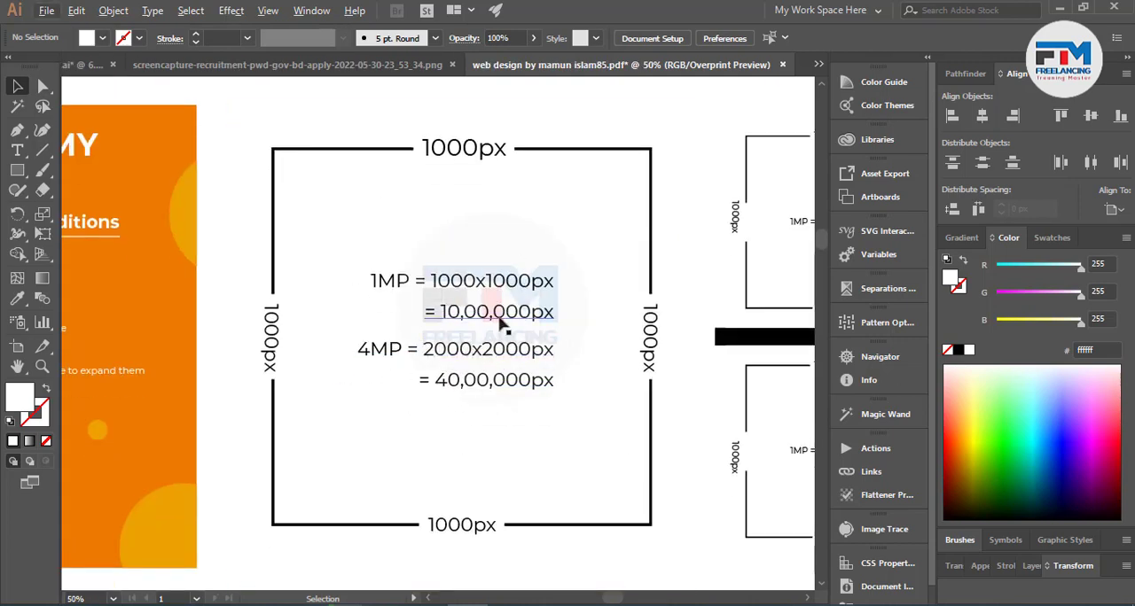
left_click(679, 369)
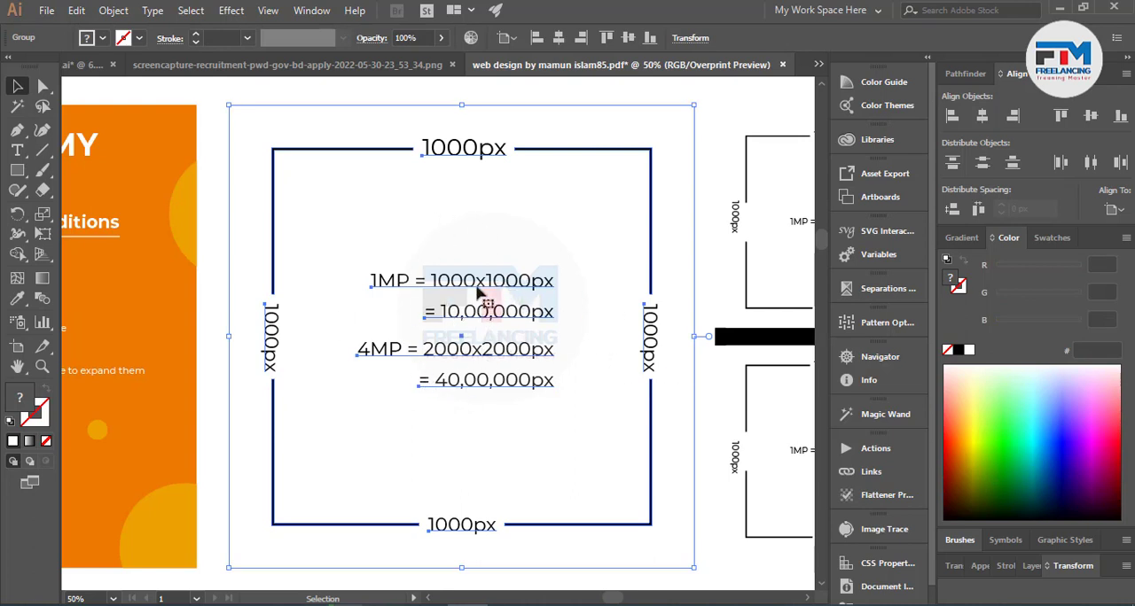
Draw a square about 93 px wide in the empty area above the 1000px diagram and fill it with black.
scroll(451, 325, "up", 5)
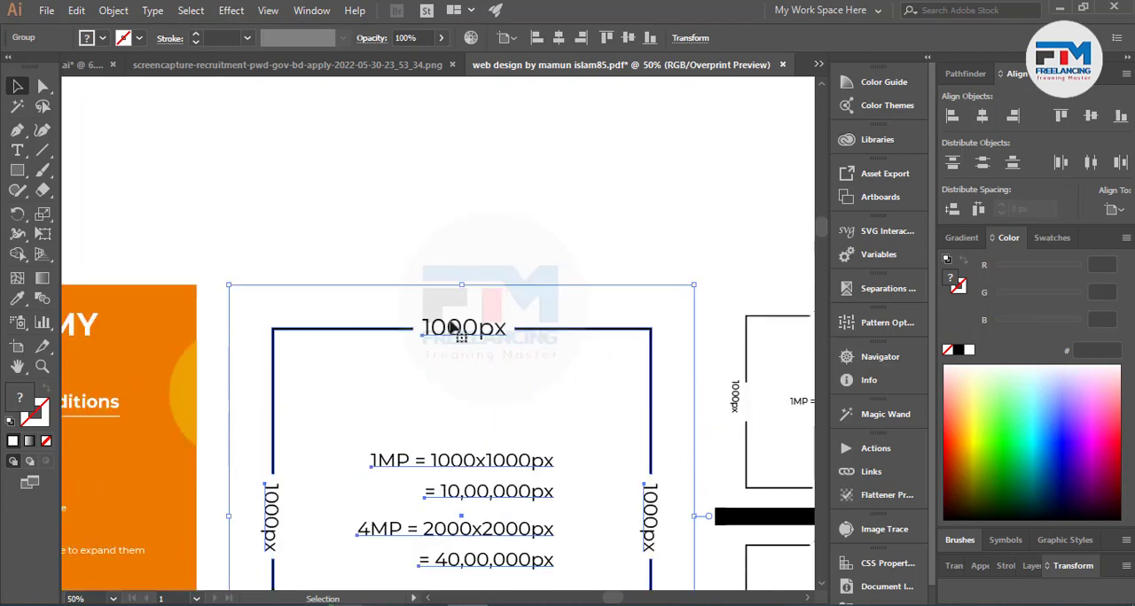
scroll(451, 325, "up", 2)
left_click(17, 170)
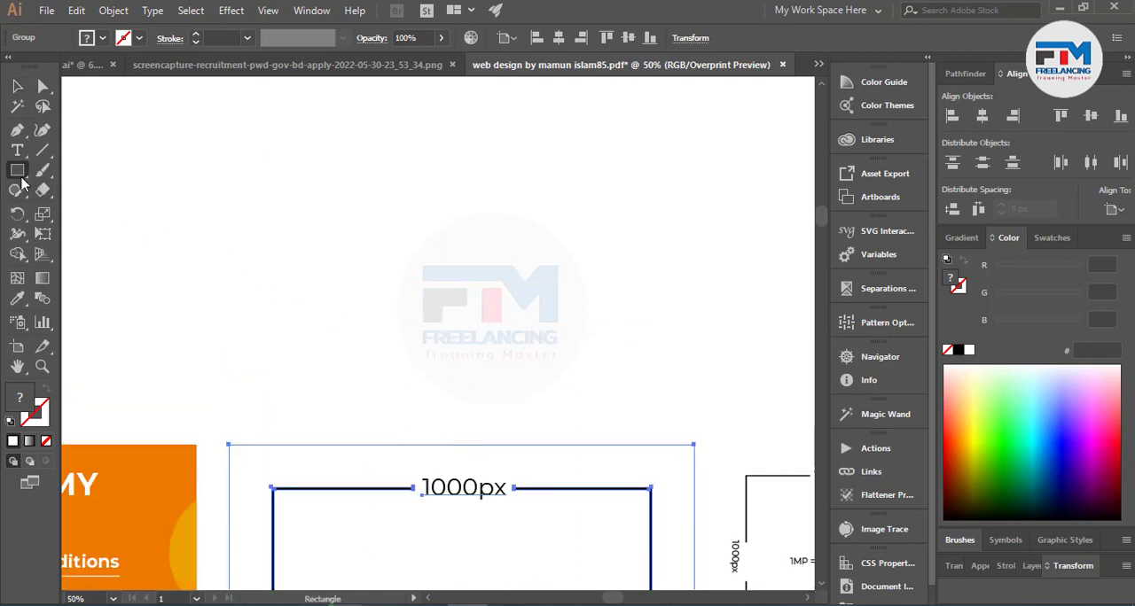
scroll(424, 292, "up", 1)
scroll(425, 292, "up", 2)
left_click_drag(288, 186, 326, 223)
left_click(17, 86)
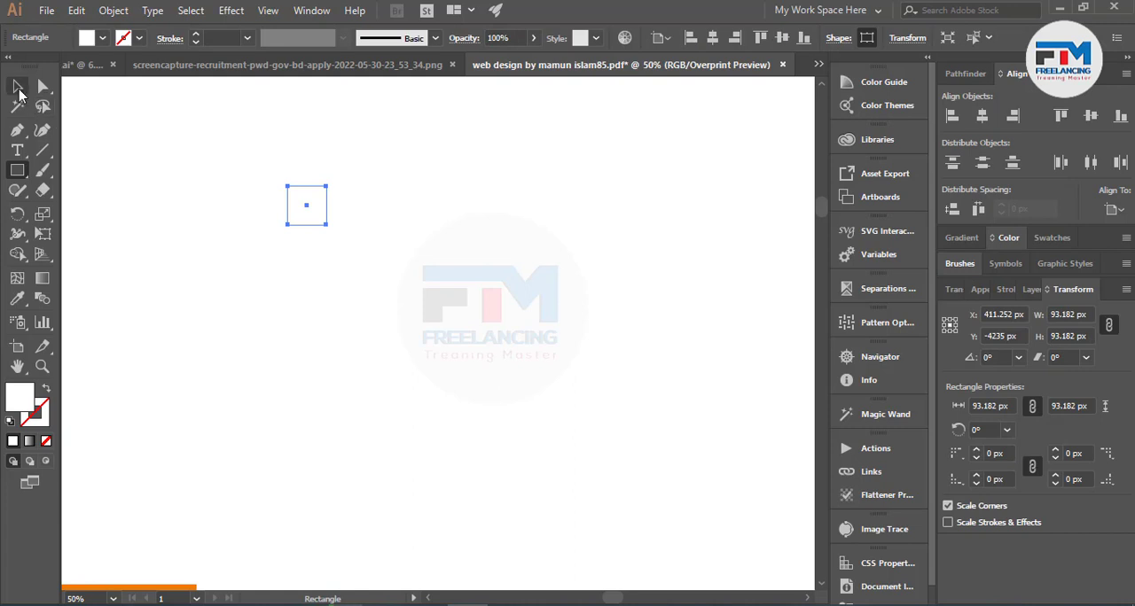
left_click(102, 37)
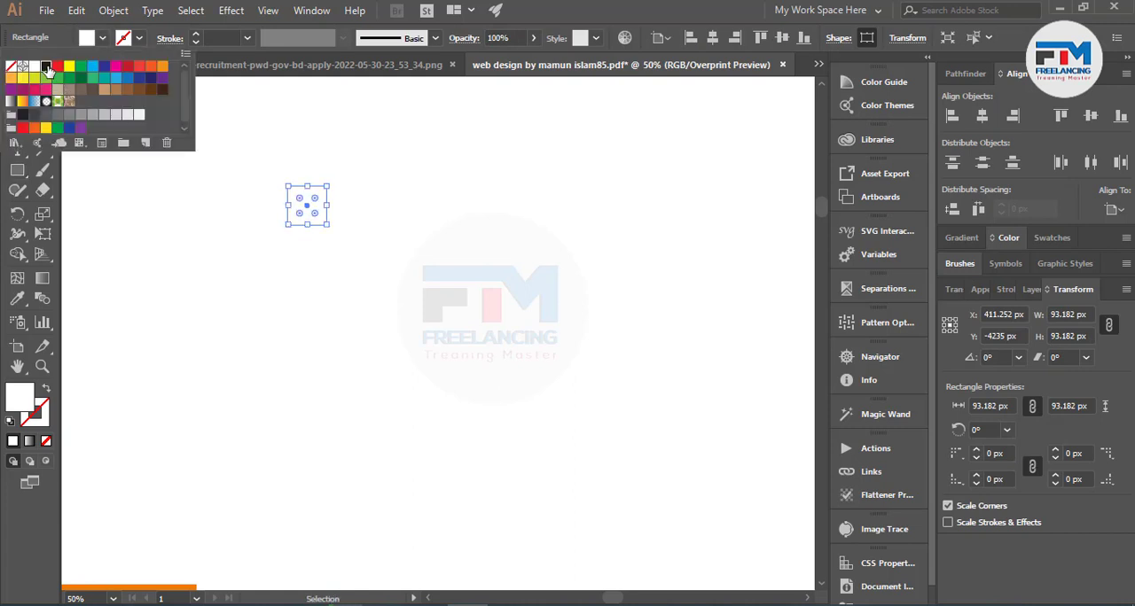
left_click(37, 69)
left_click(199, 208)
Duplicate the black square horizontally and place the copy flush against the original's right edge.
left_click_drag(319, 213, 357, 209)
scroll(350, 204, "up", 5)
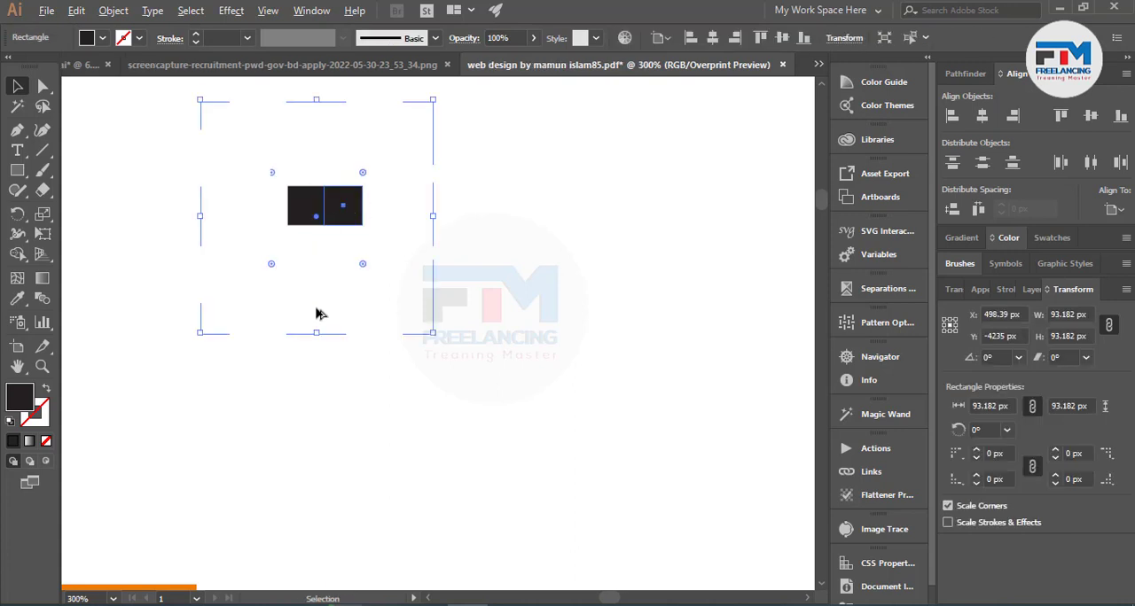
left_click(322, 369)
mouse_move(263, 295)
left_mouse_down()
mouse_move(329, 293)
mouse_move(273, 288)
left_mouse_up()
left_click(304, 351)
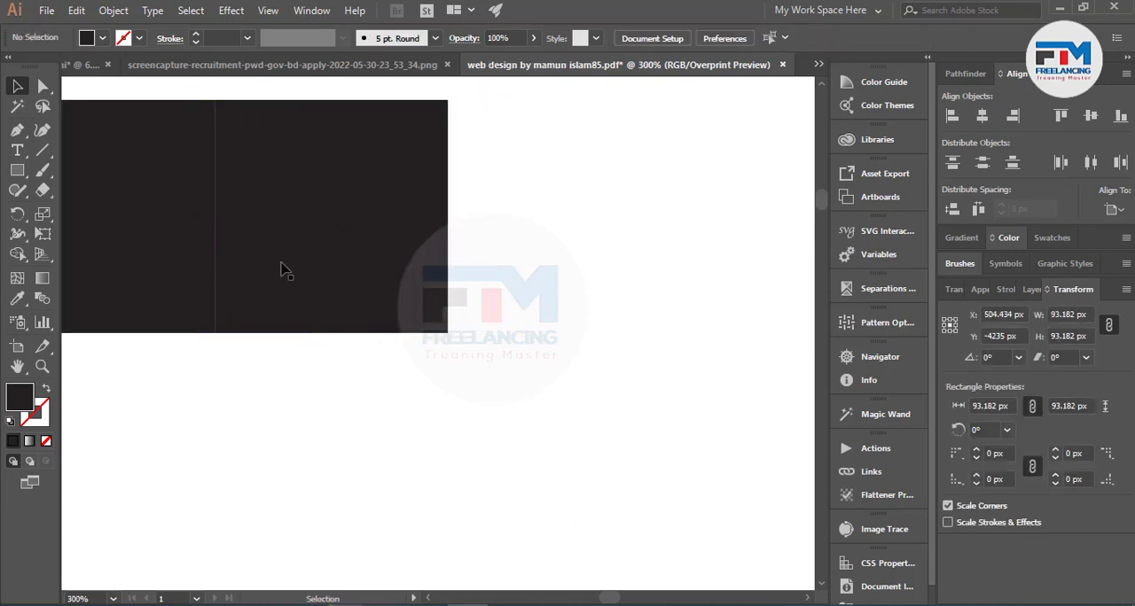
Fill the duplicated square with medium gray.
left_click(285, 262)
left_click(103, 38)
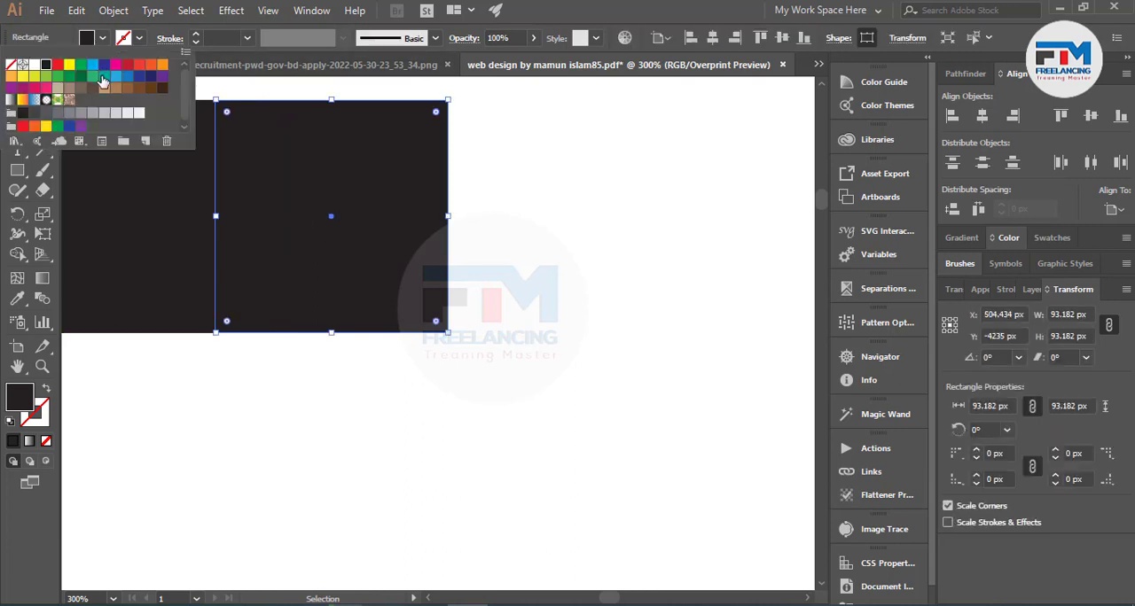
left_click(69, 114)
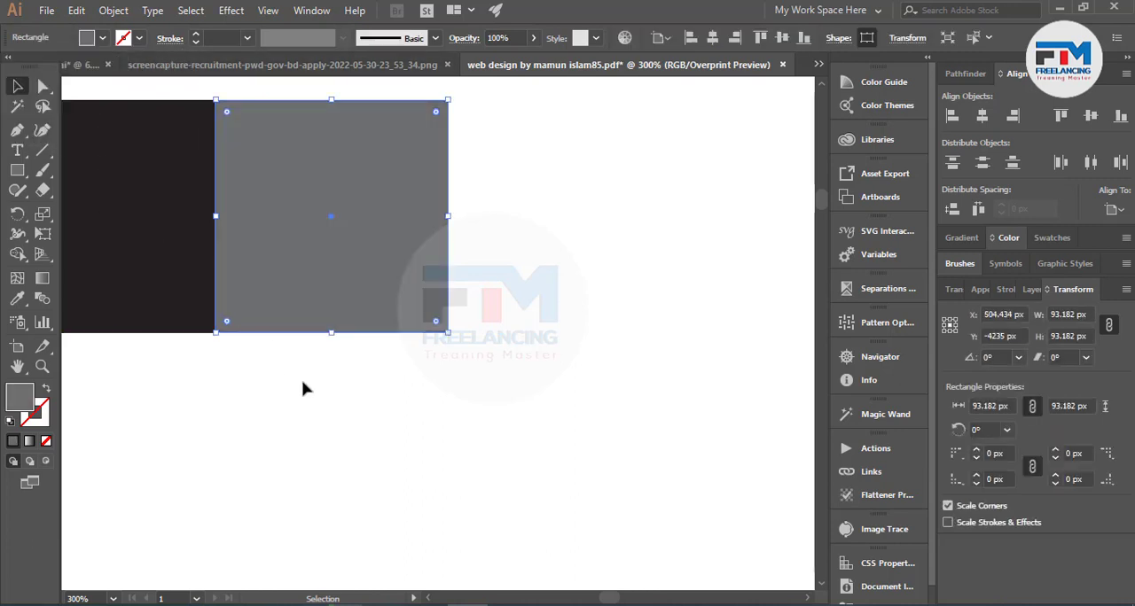
Duplicate the black and gray pair flush to its right and repeat the duplication until the row holds seven pairs.
scroll(431, 362, "down", 2)
left_click(417, 414)
left_click_drag(244, 414, 580, 320)
left_click_drag(471, 340, 471, 340)
scroll(297, 346, "down", 3)
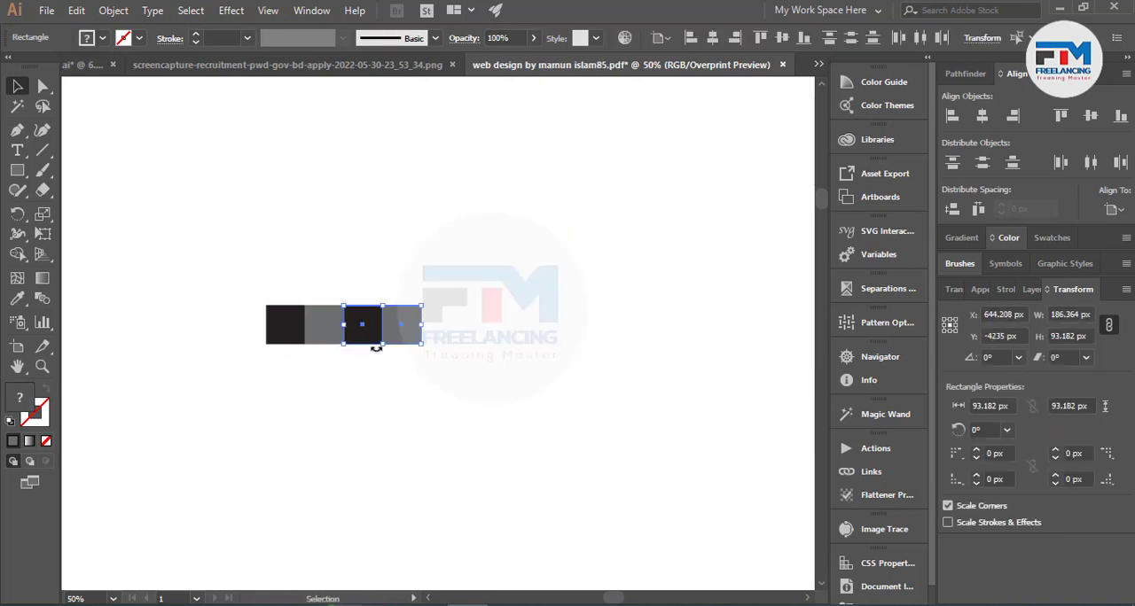
key("ctrl+d")
key("ctrl+d")
key("ctrl+d")
key("ctrl+d")
key("ctrl+d")
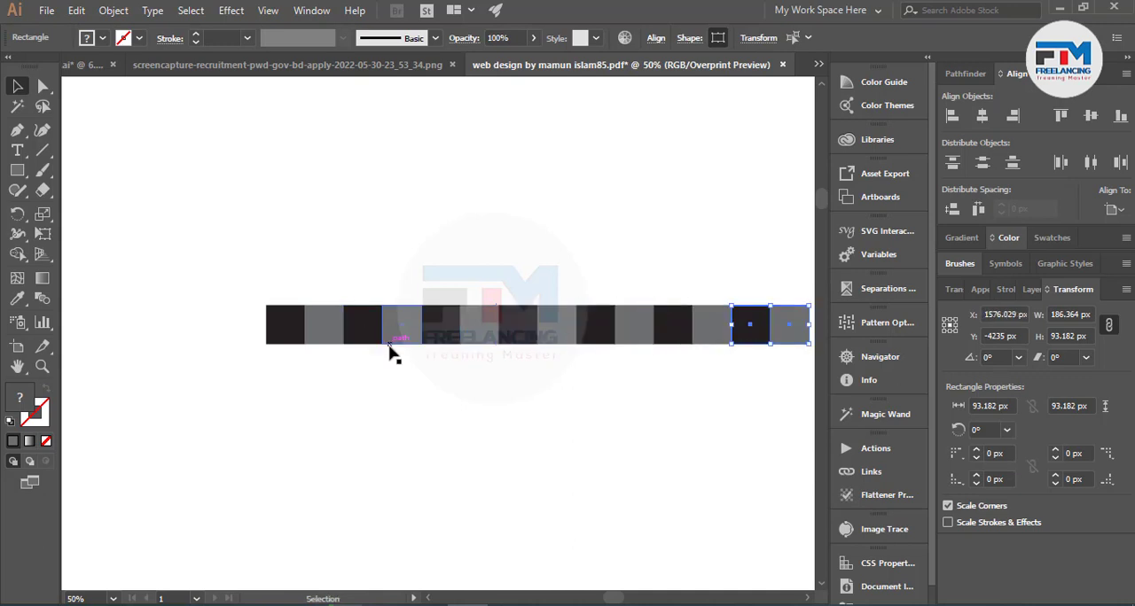
left_click(390, 372)
Duplicate the full row of black and gray squares and place the copy parallel above the original.
scroll(469, 393, "down", 1)
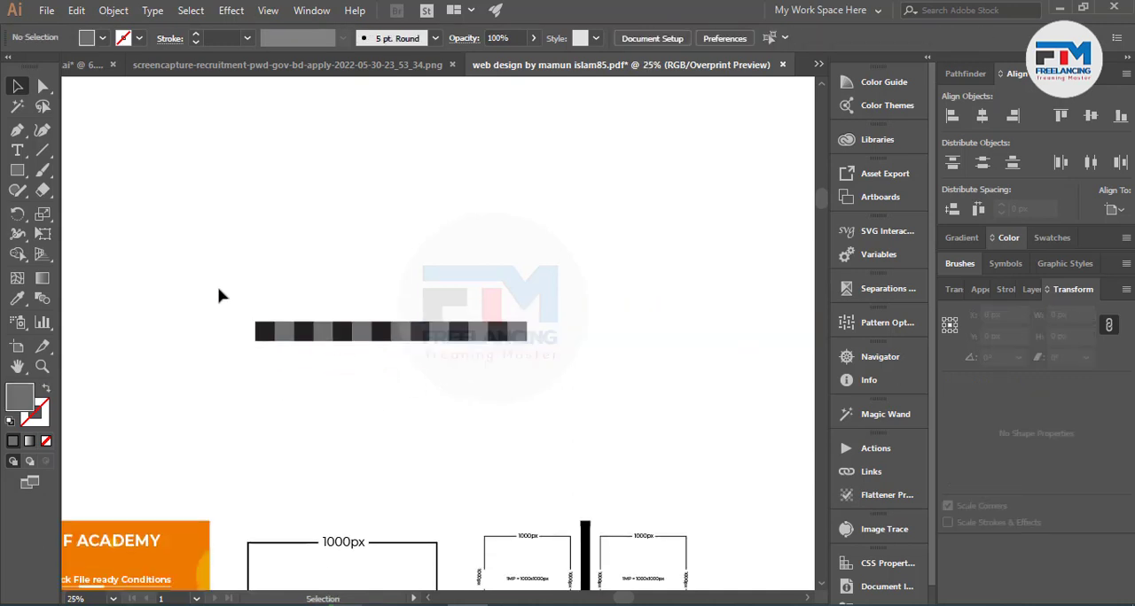
left_click_drag(221, 295, 629, 373)
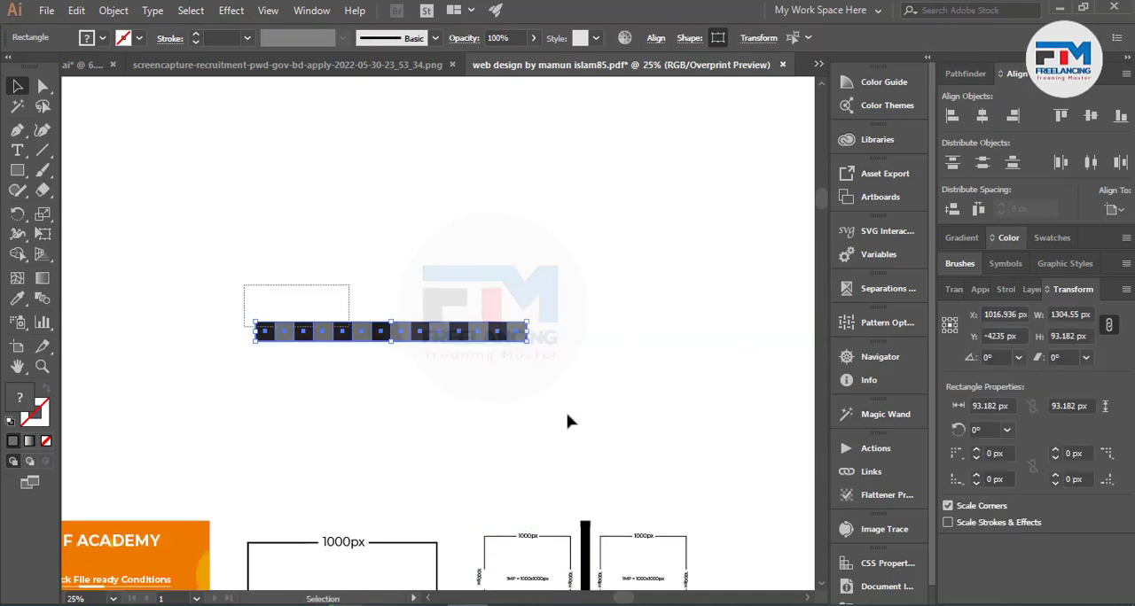
mouse_move(445, 334)
left_mouse_down()
mouse_move(438, 210)
mouse_move(443, 316)
left_mouse_up()
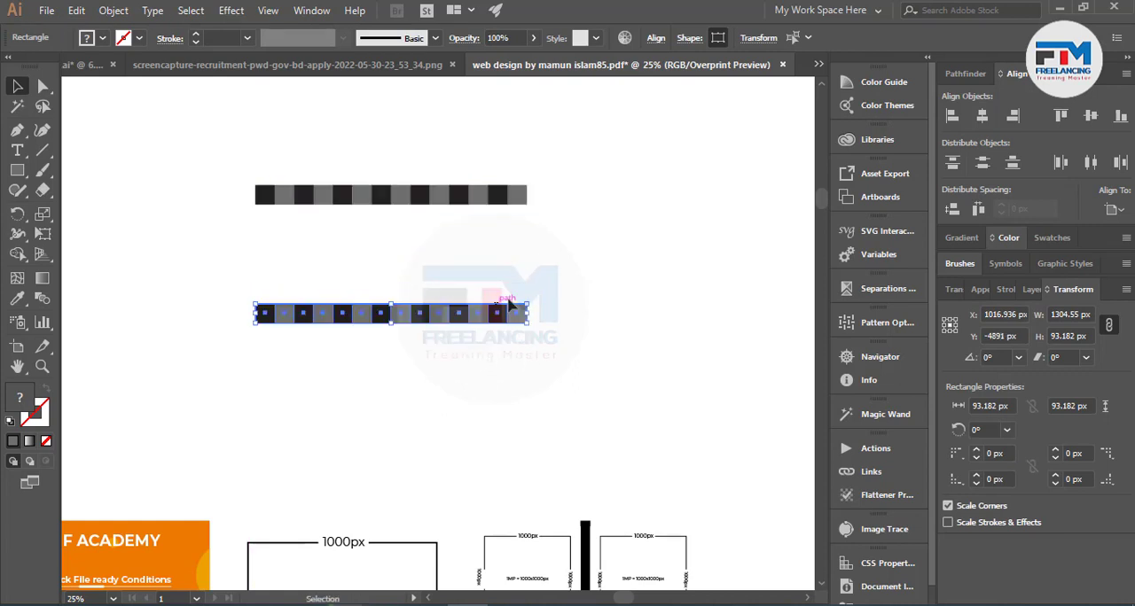
Rotate the lower row to vertical and place it flush beneath the last gray square of the upper row.
left_click_drag(528, 302, 413, 419)
left_click_drag(390, 250, 514, 282)
left_click(600, 274)
scroll(594, 285, "down", 1)
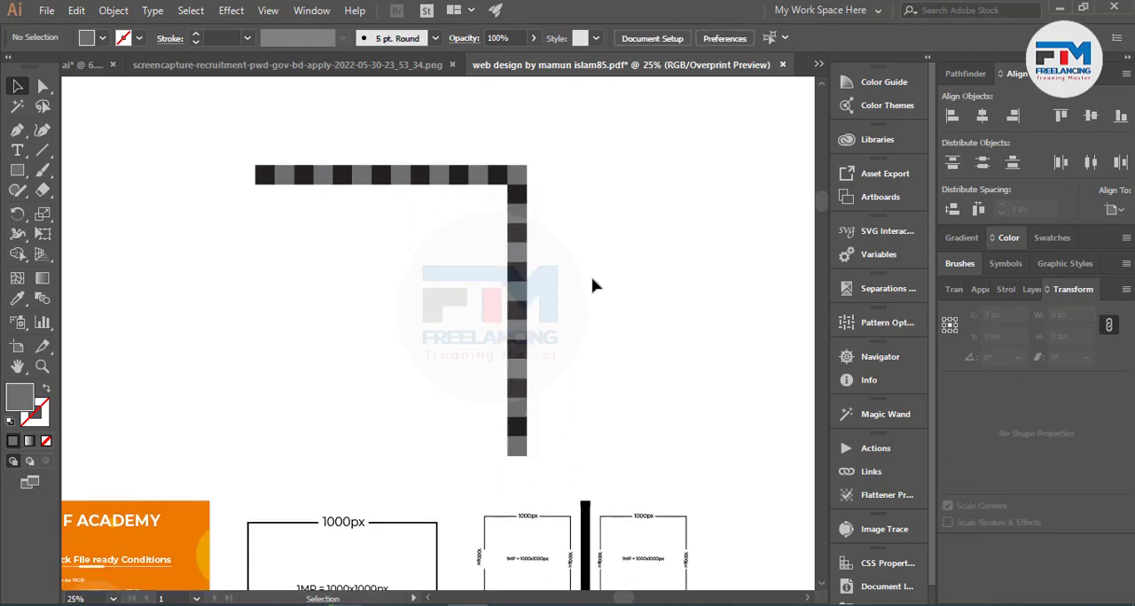
Duplicate the top row of squares and place the copy flush directly beneath it.
scroll(329, 346, "up", 1)
scroll(426, 228, "up", 1)
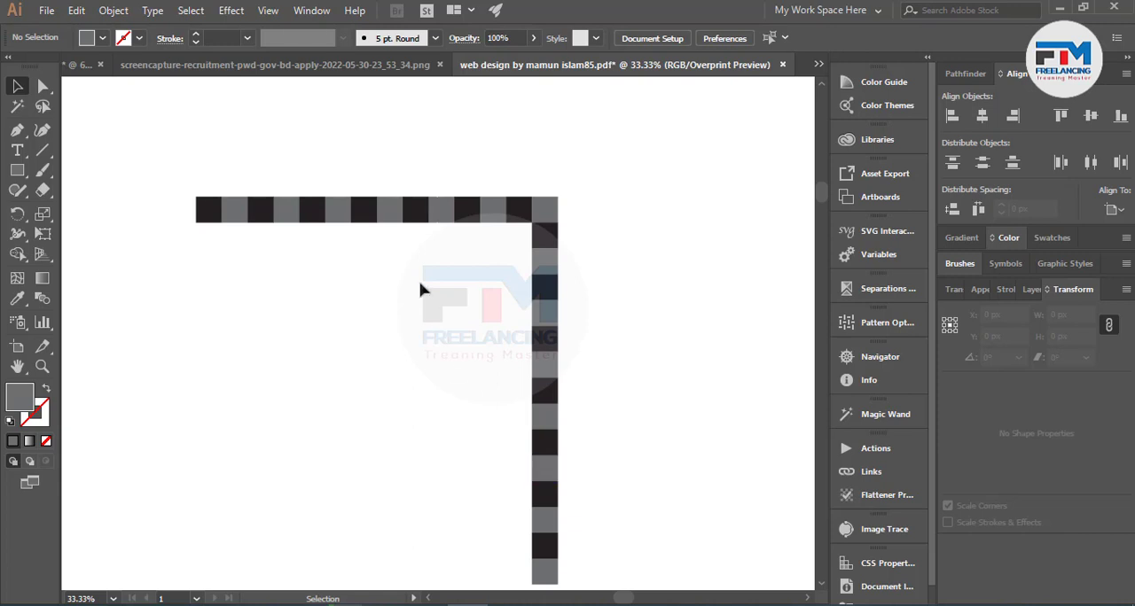
left_click_drag(121, 165, 577, 203)
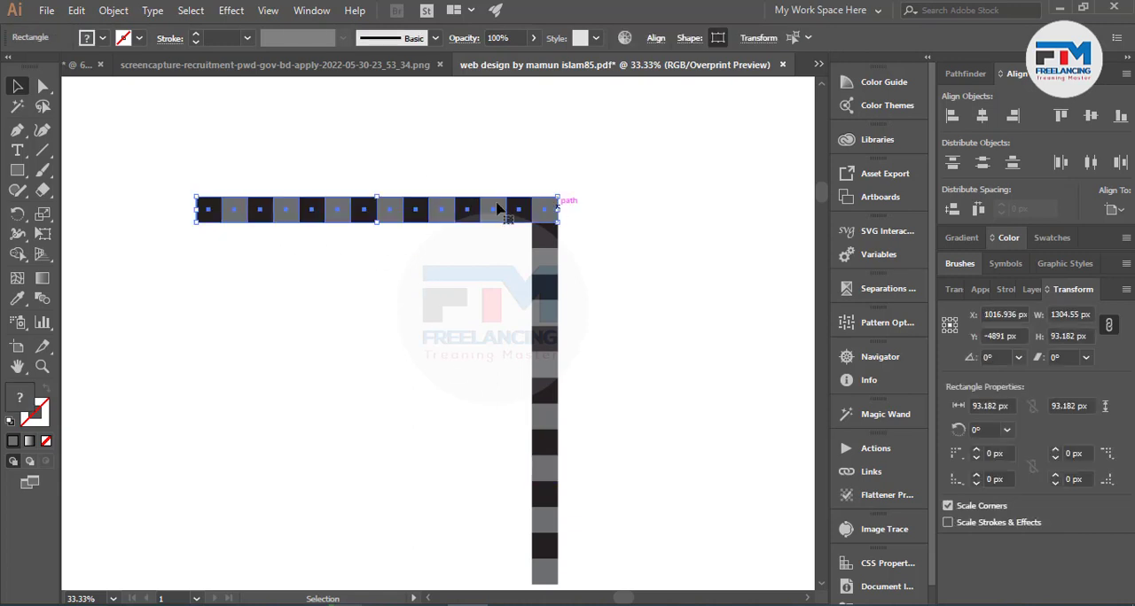
left_click_drag(486, 220, 487, 244)
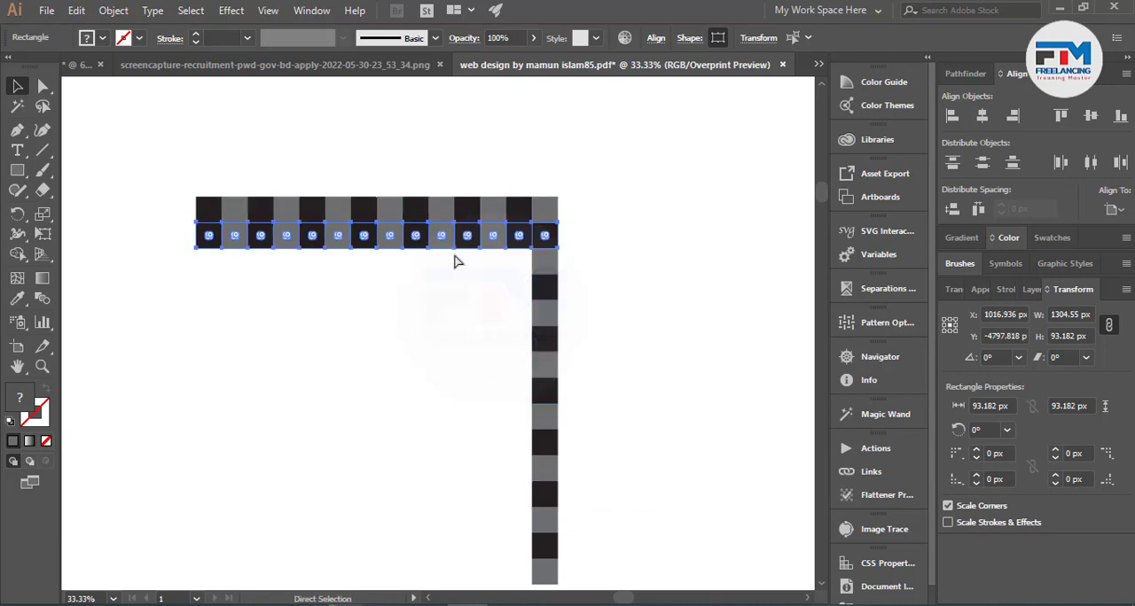
Try repeating the row duplication downward several times, and undo the repeated copies.
key("ctrl+d")
key("ctrl+d")
key("ctrl+d")
key("ctrl+d")
key("ctrl+d")
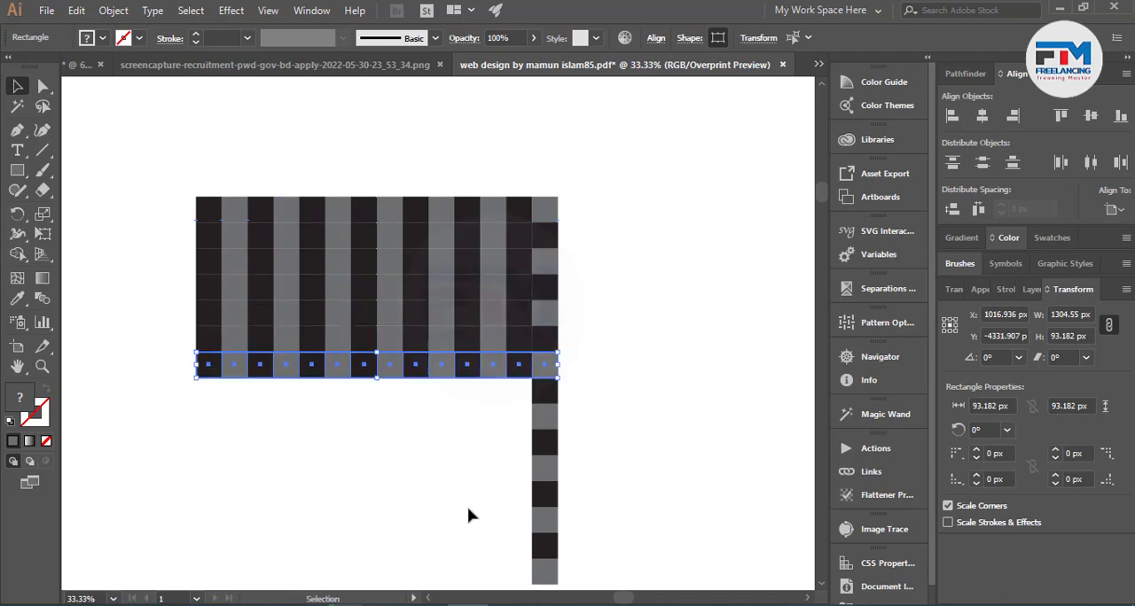
key("ctrl+z")
key("ctrl+z")
key("ctrl+z")
key("ctrl+z")
key("ctrl+z")
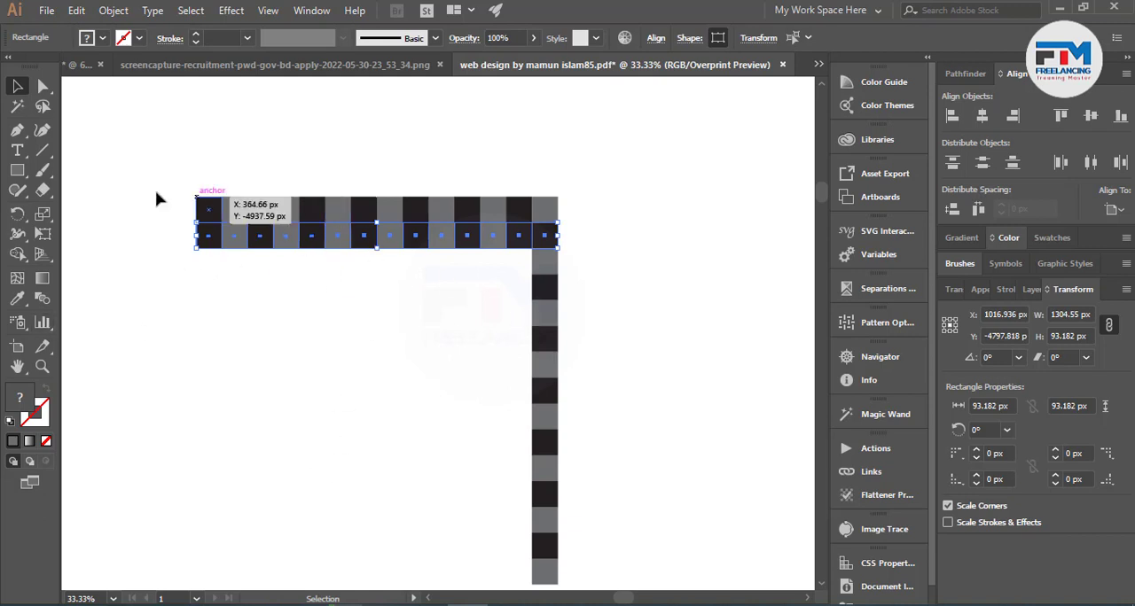
Select the top row of squares and, separately, the vertical column to show the two sides of the grid.
left_click_drag(165, 165, 588, 204)
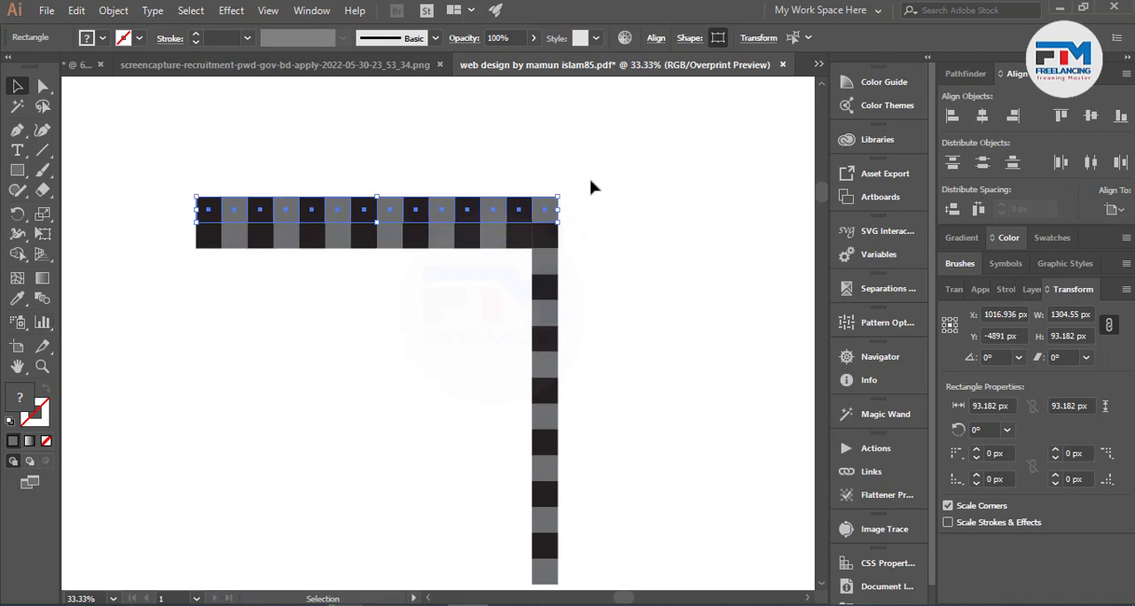
left_click_drag(576, 245, 556, 537)
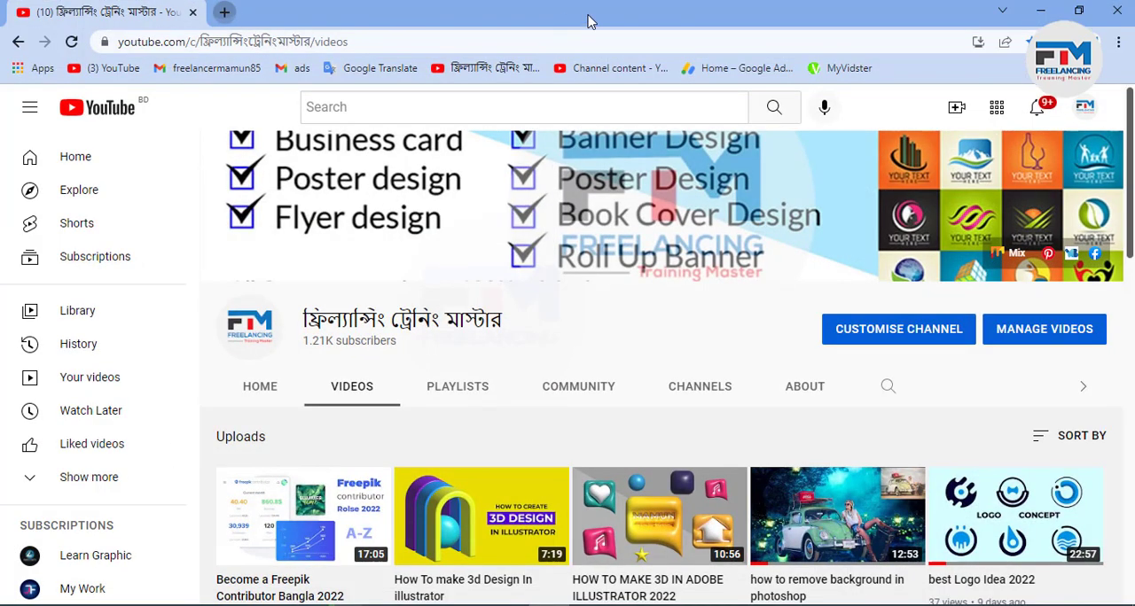
Switch to the browser and search for a calculator in a new tab.
key("ctrl+t")
type("cal")
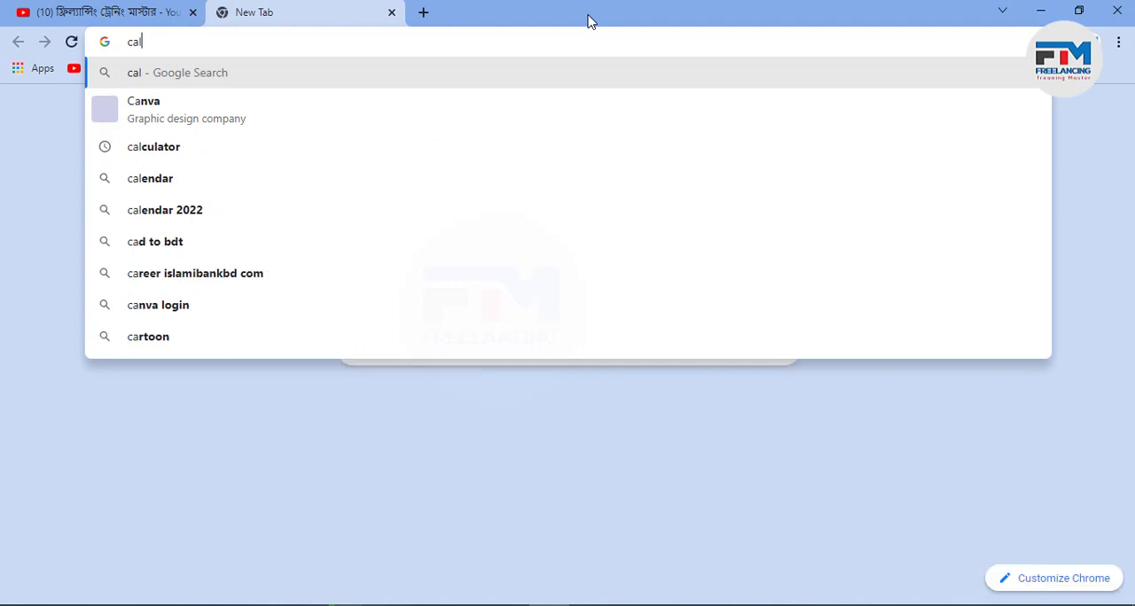
key("Return")
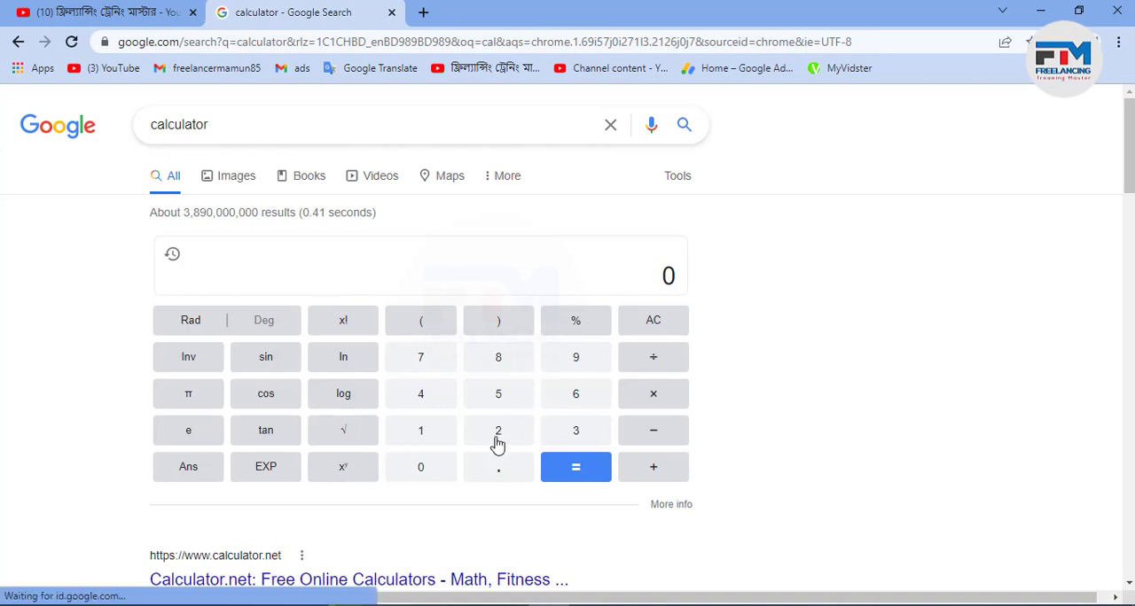
Calculate 20 × 20 in the online calculator and return to Illustrator.
left_click(437, 474)
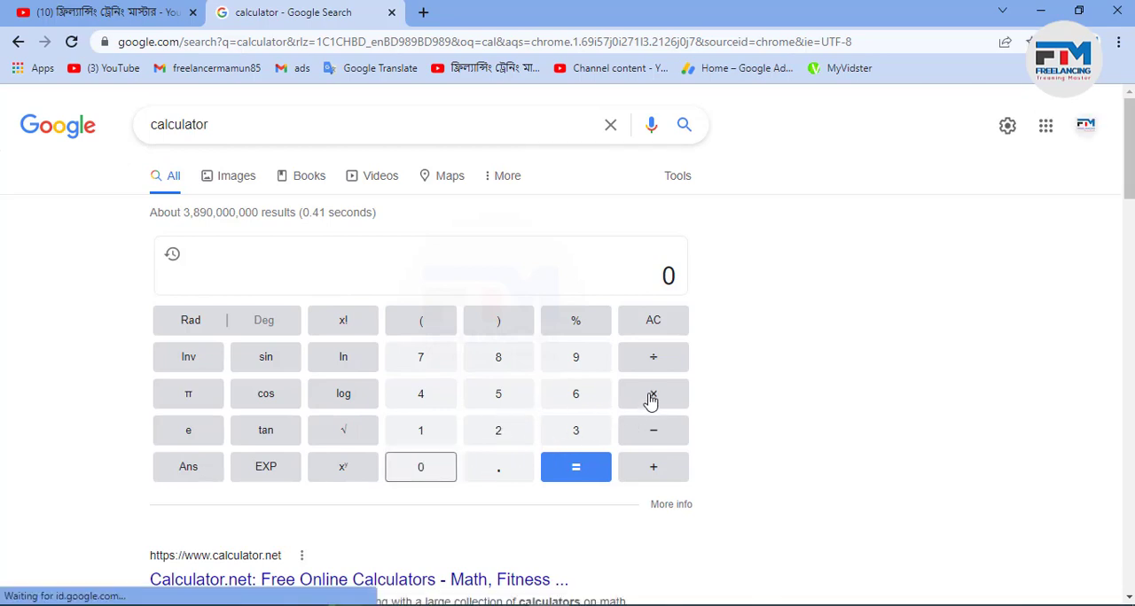
left_click(652, 398)
left_click(498, 432)
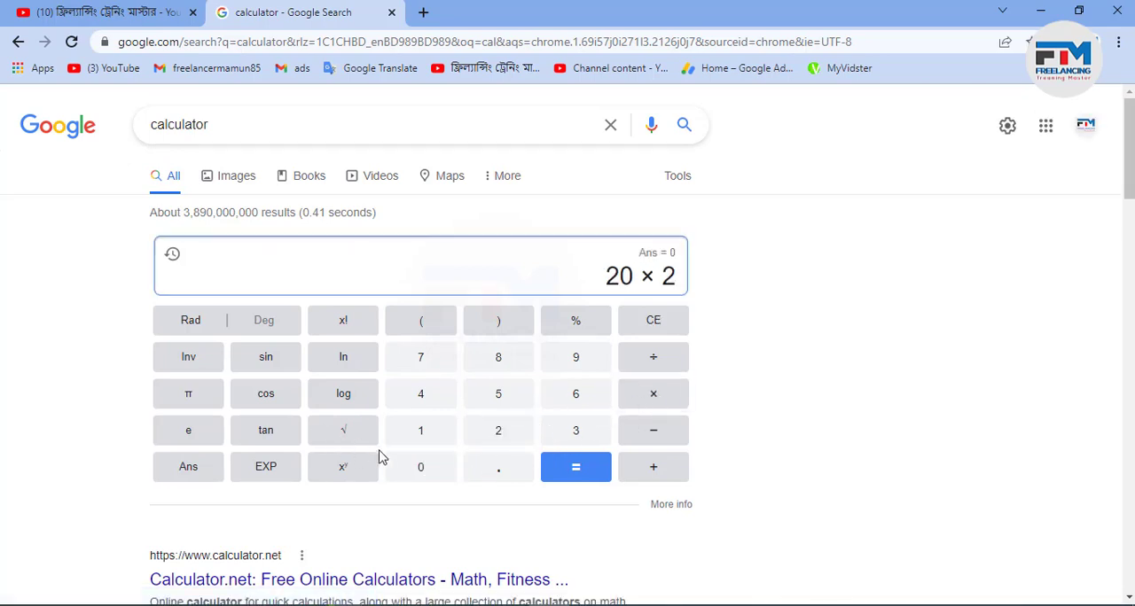
left_click(441, 472)
left_click(585, 469)
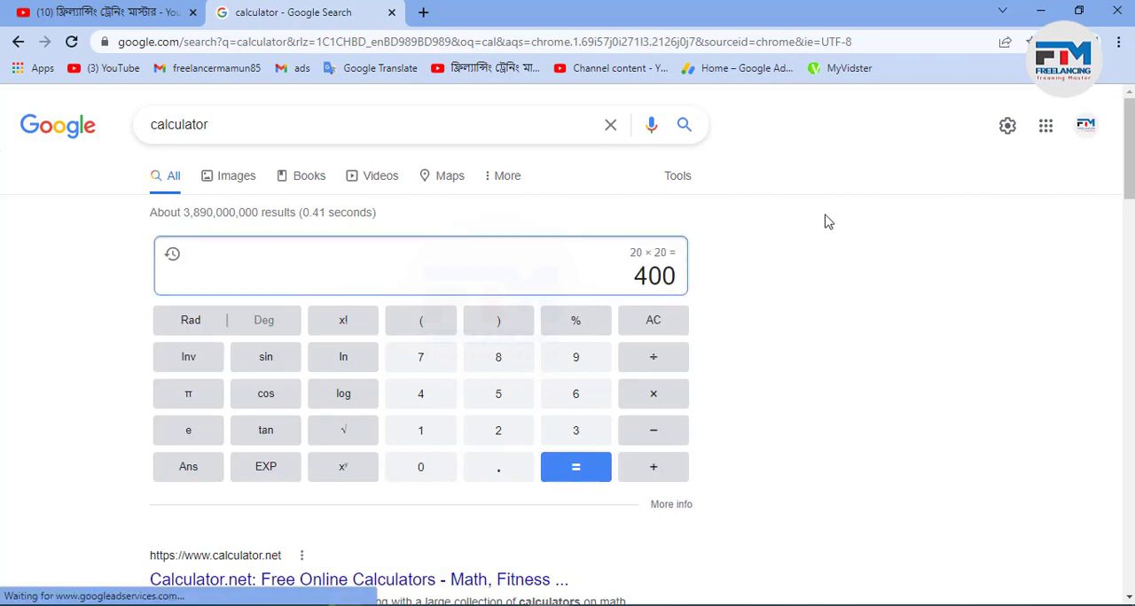
left_click(1040, 11)
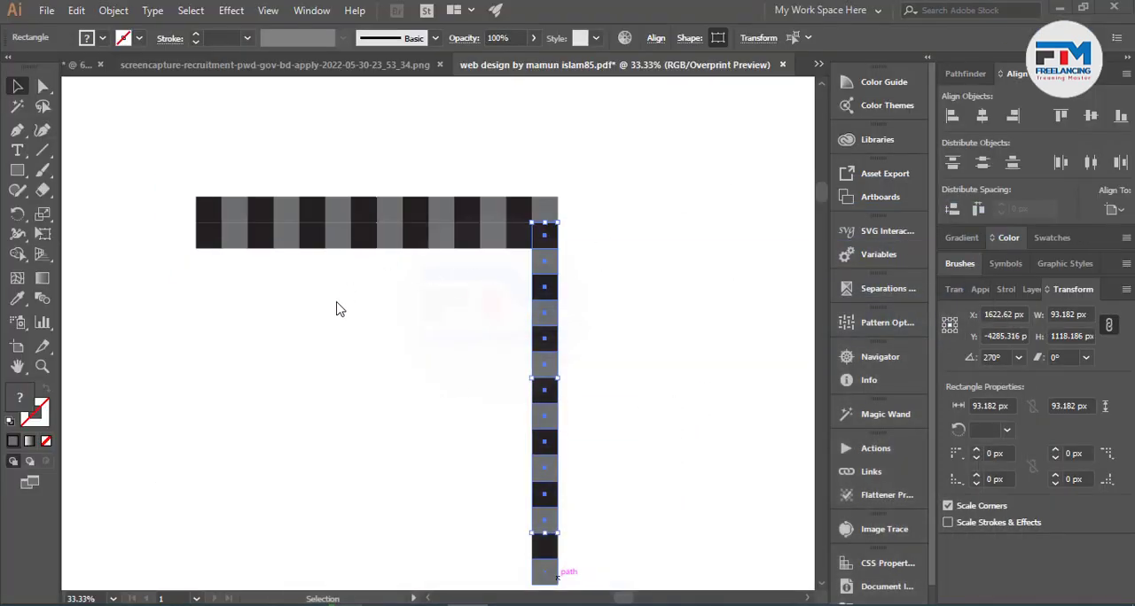
left_click(231, 191)
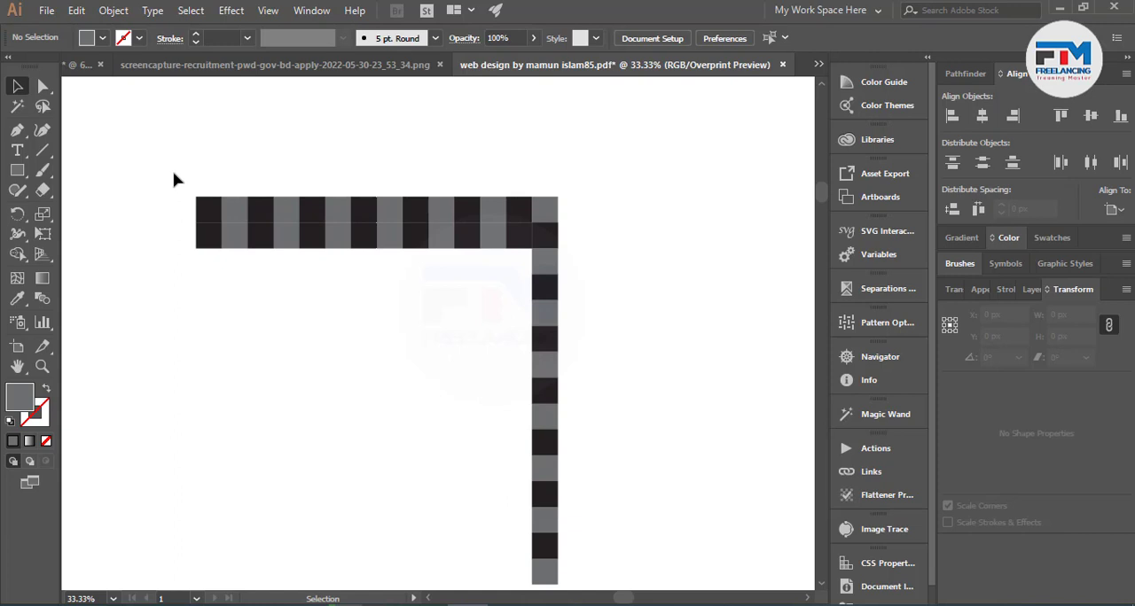
scroll(484, 294, "down", 3)
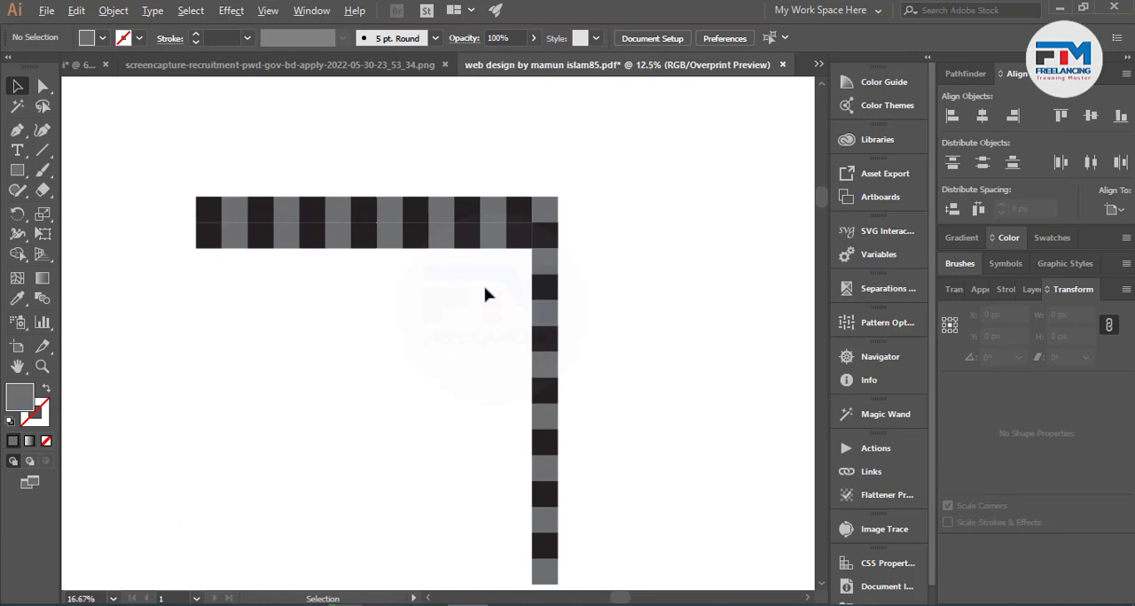
scroll(434, 434, "up", 4)
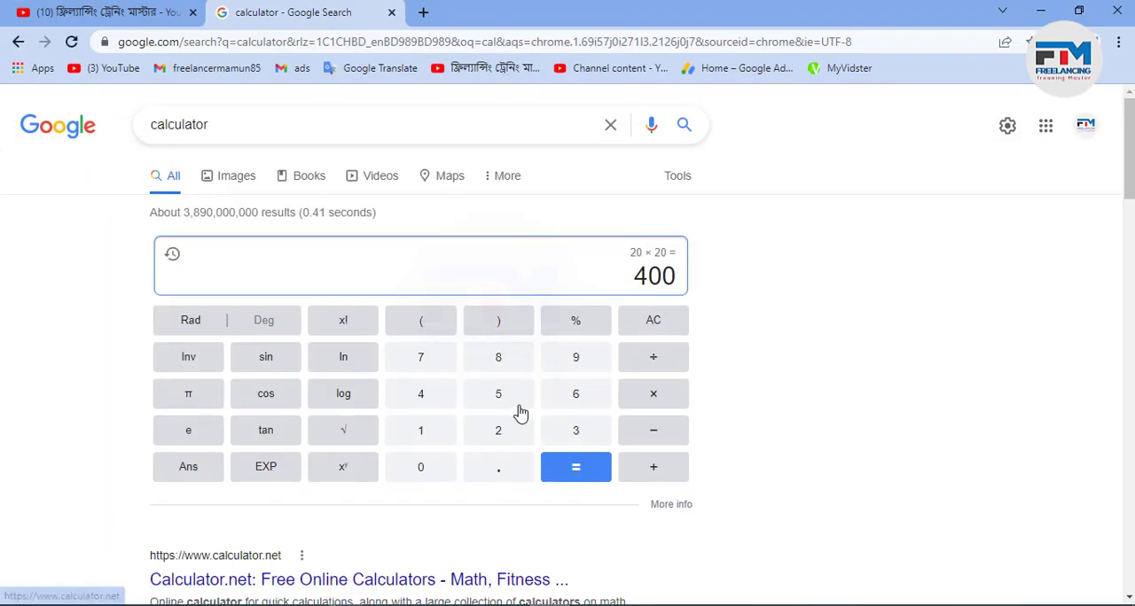
Clear the online calculator, calculate 1000 × 1000 and return to Illustrator.
left_click(650, 321)
left_click(426, 431)
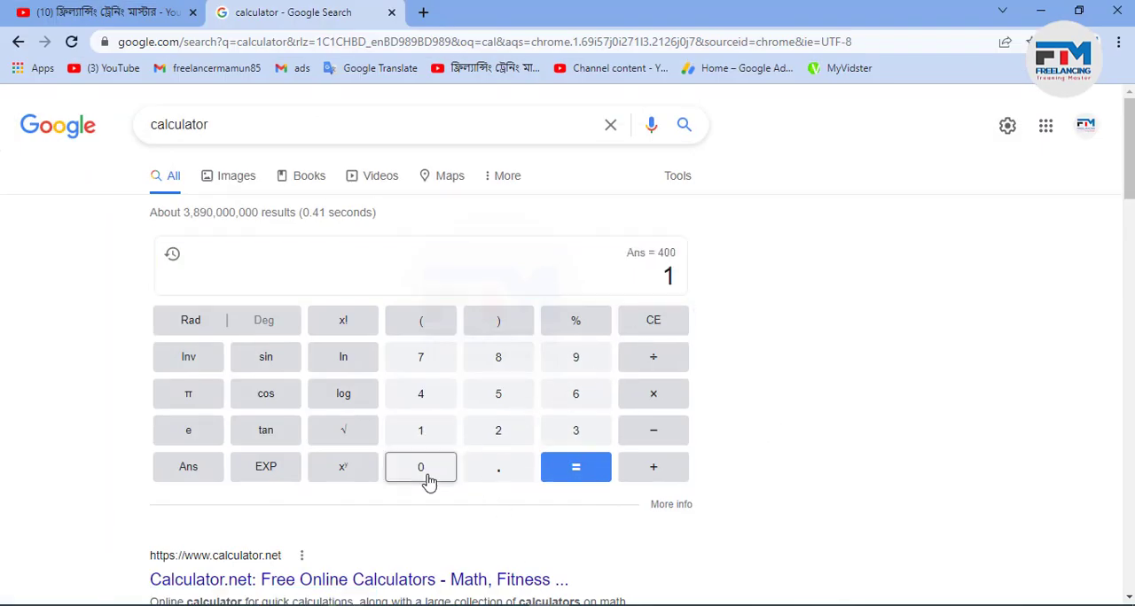
left_click(425, 477)
left_click(426, 477)
left_click(425, 479)
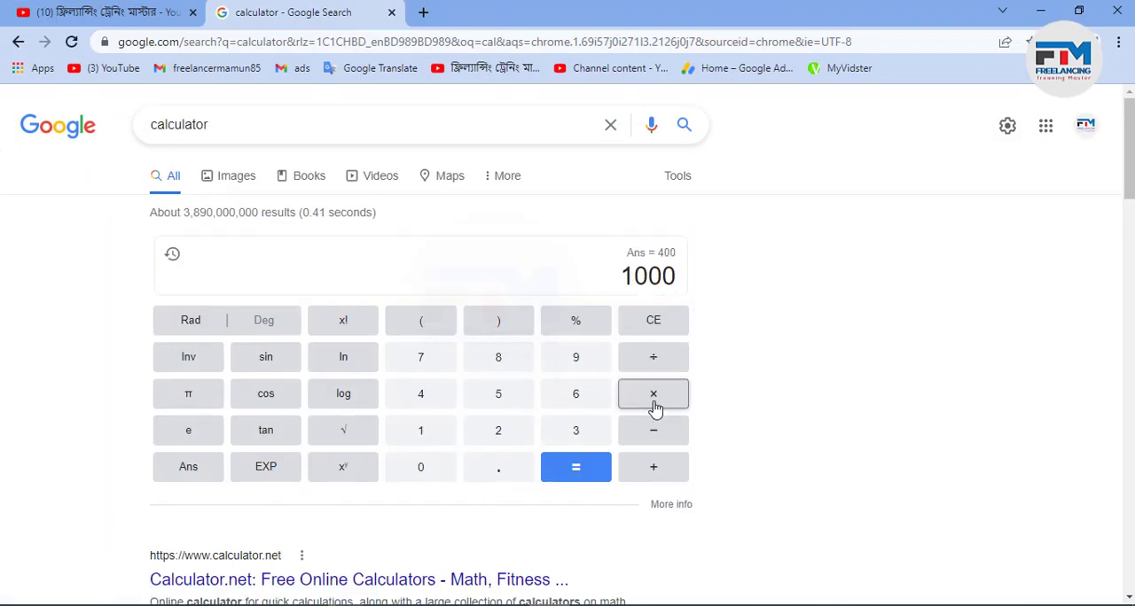
left_click(651, 397)
left_click(417, 440)
left_click(421, 468)
left_click(421, 468)
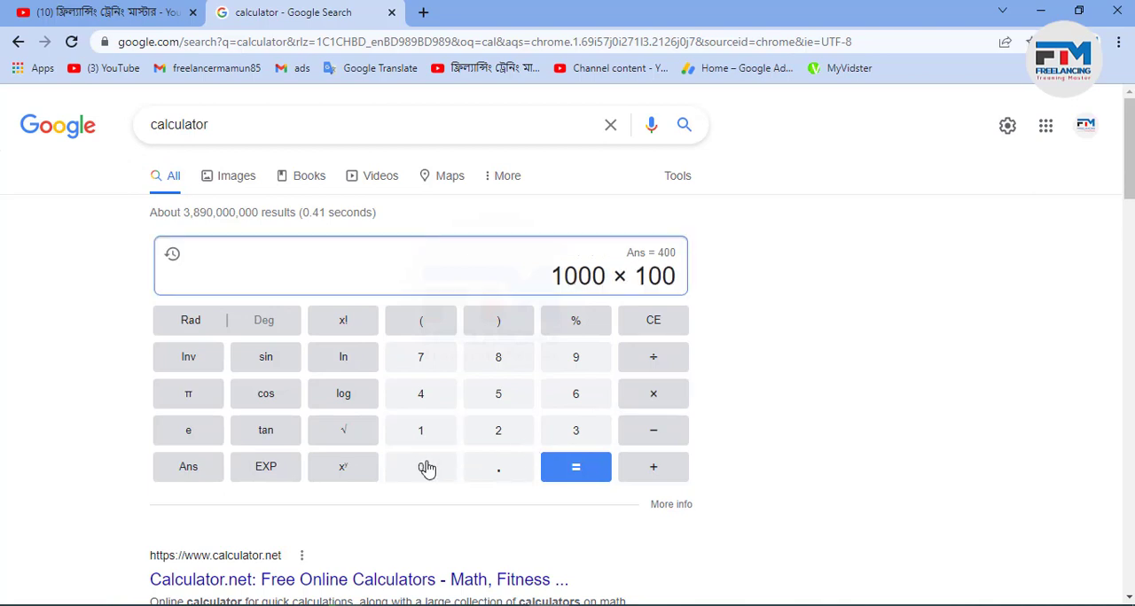
left_click(427, 469)
left_click(605, 475)
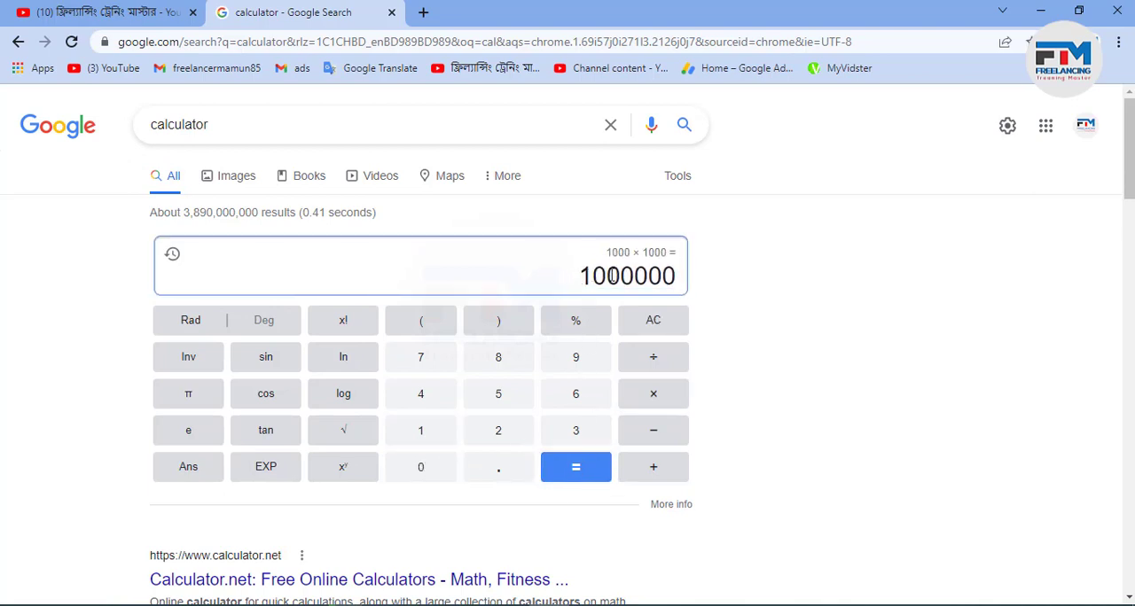
left_click(1038, 12)
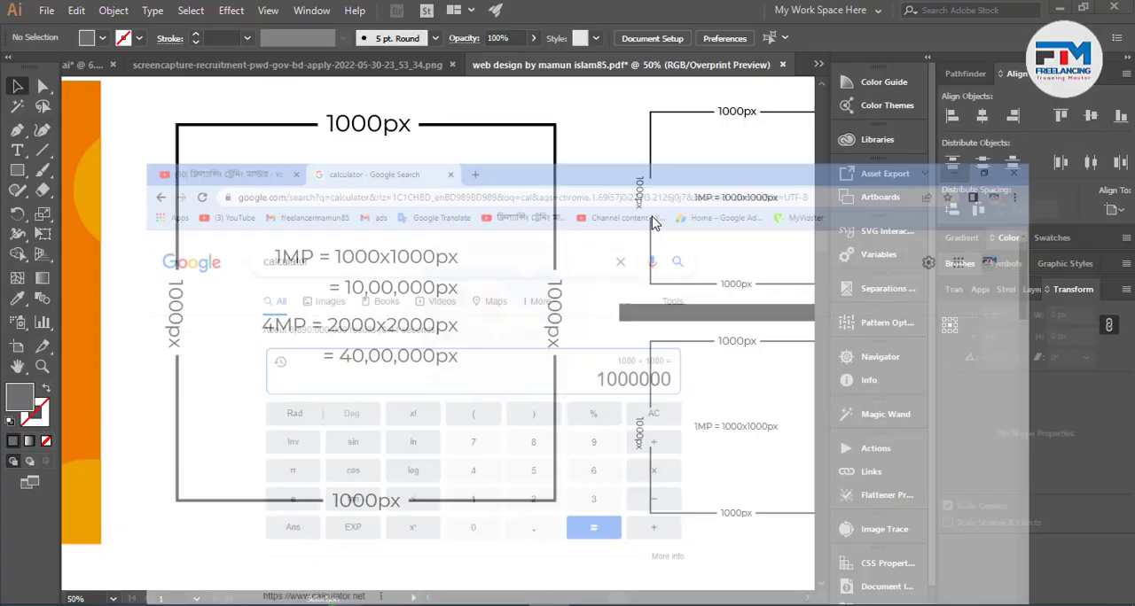
Select the large 1000px diagram and examine its 1MP and 4MP page size calculations.
left_click(348, 295)
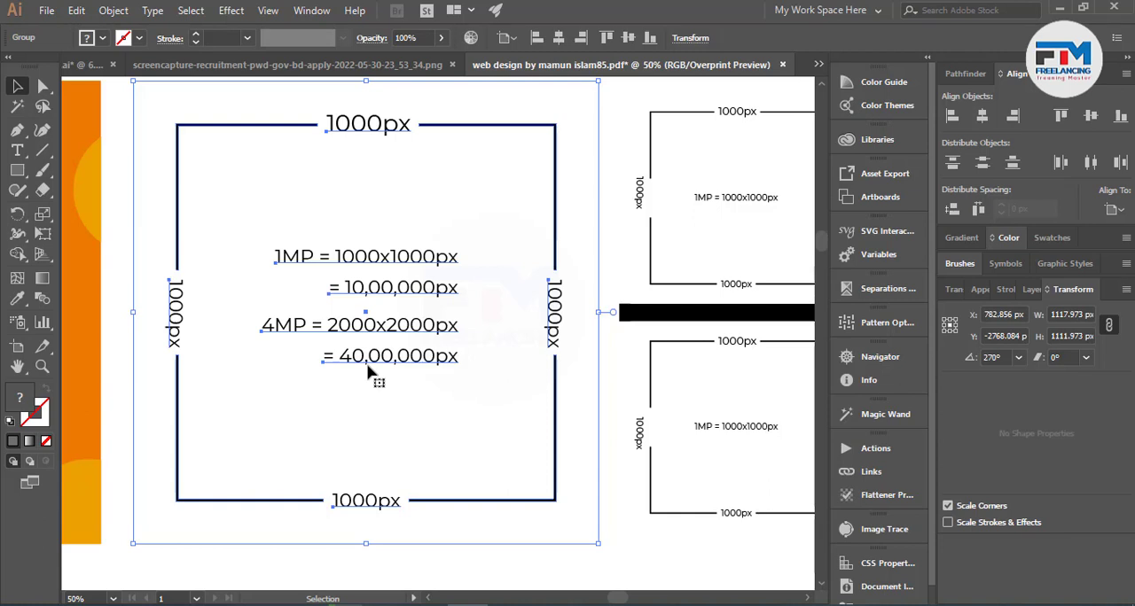
scroll(368, 373, "up", 2)
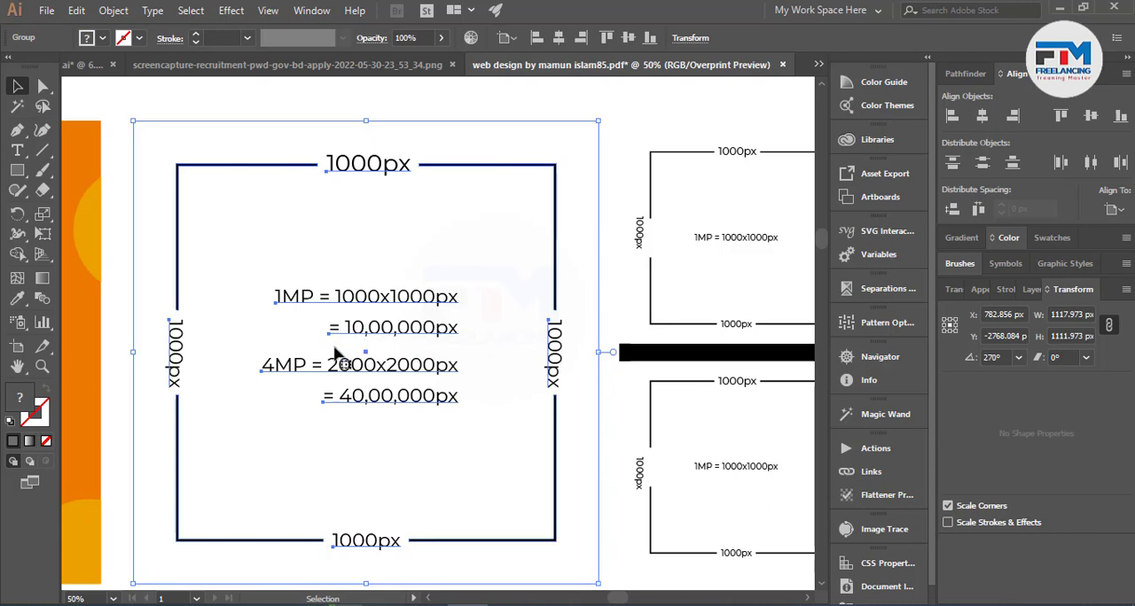
scroll(251, 354, "down", 1)
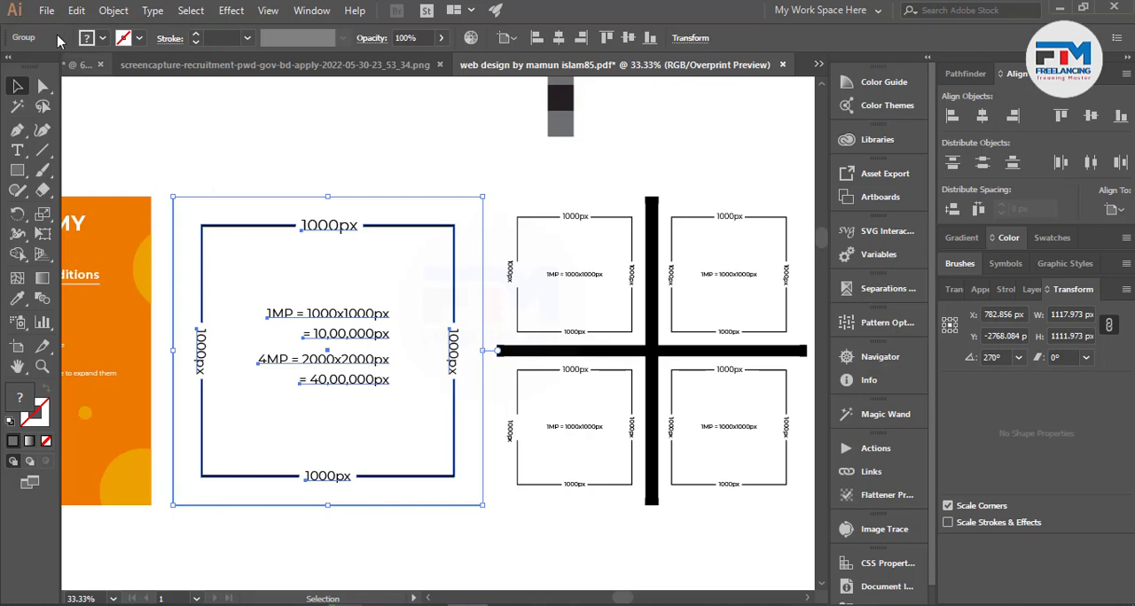
Start setting up a new document with a width of 2000 and a height of 2000 pixels.
left_click(46, 9)
left_click(79, 34)
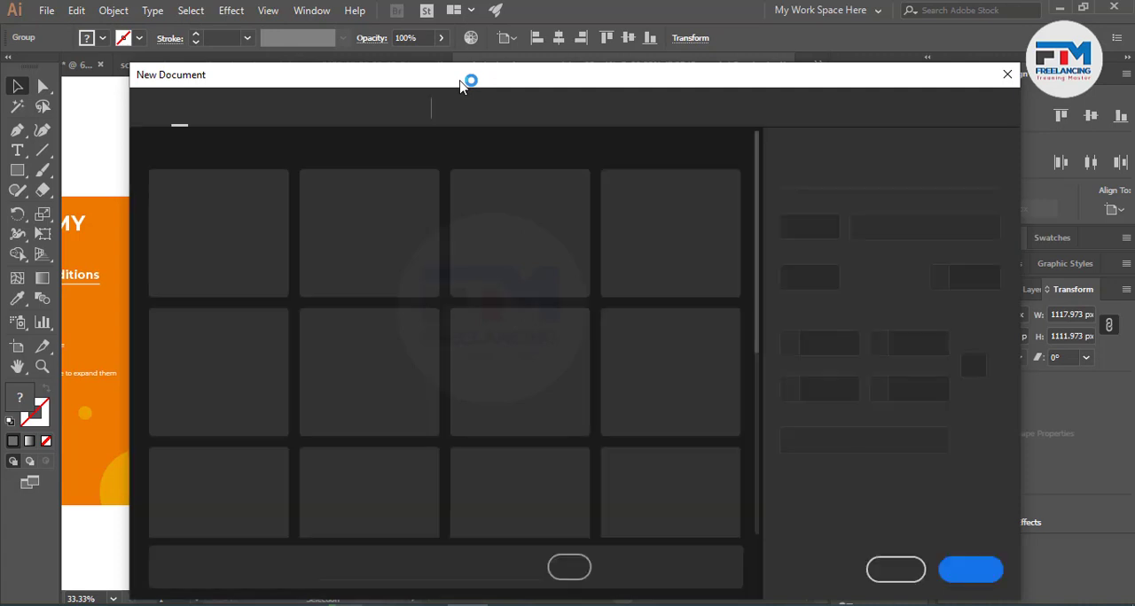
left_click(817, 232)
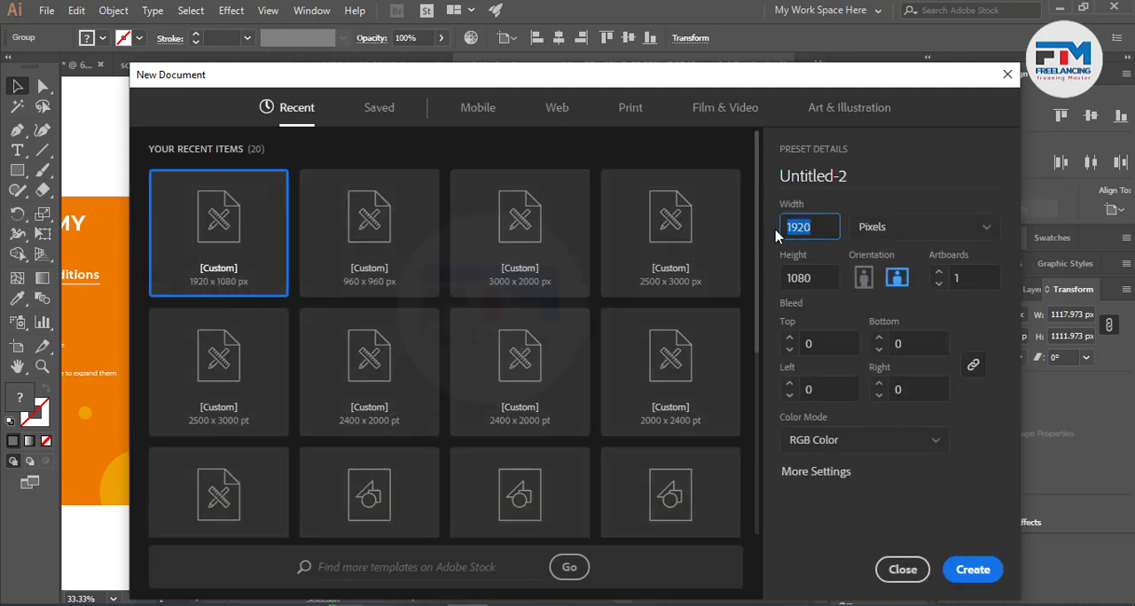
type("2000")
left_click(820, 282)
type("2000")
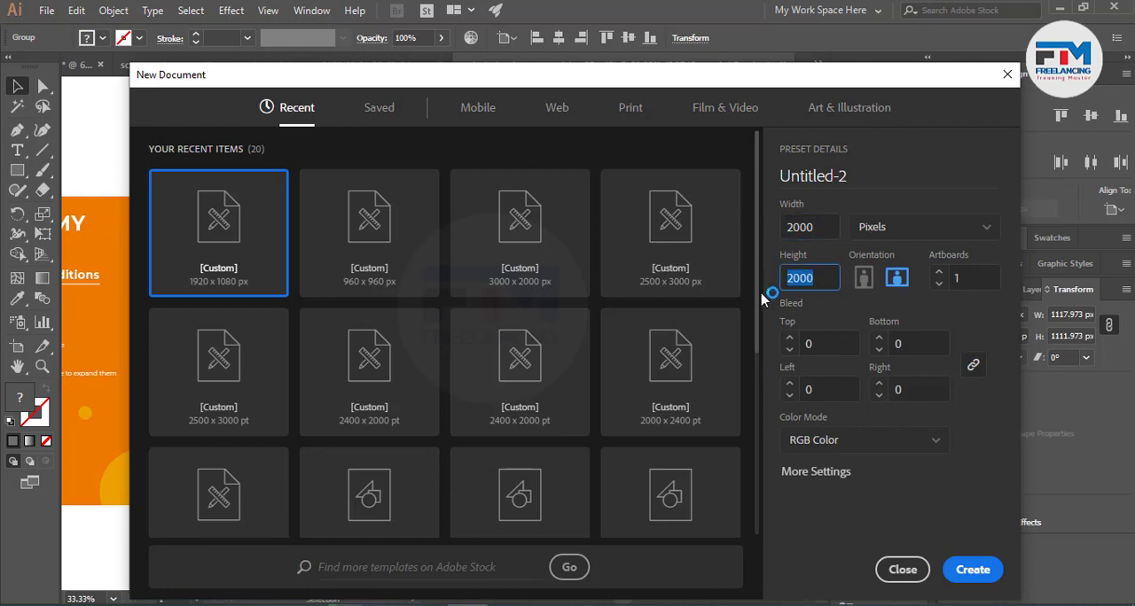
type("5000")
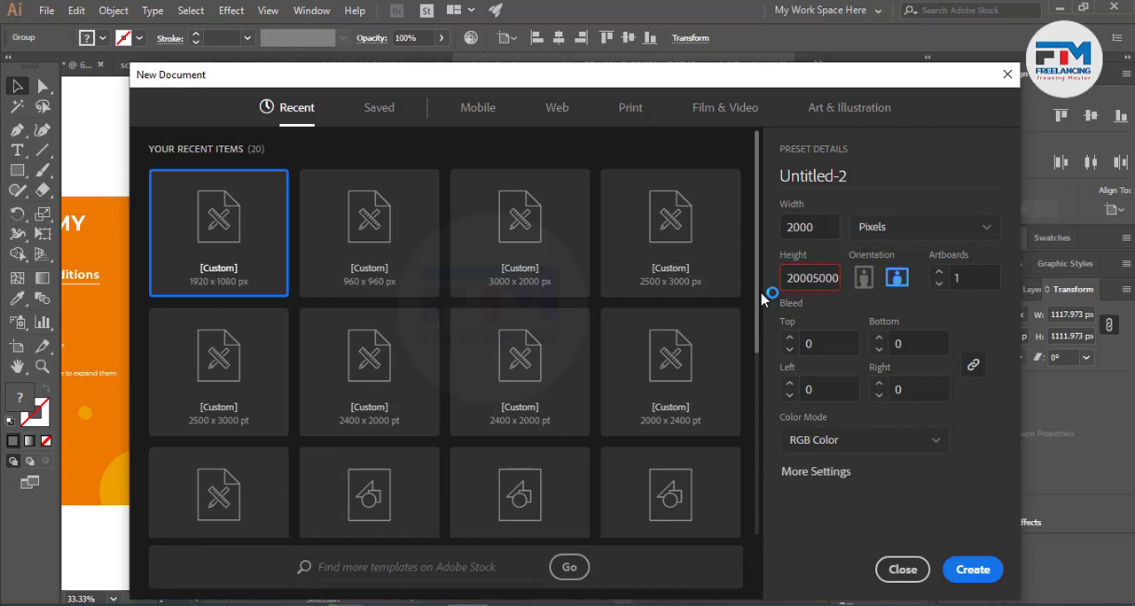
Set the new document's height to 5000 pixels and close the setup without creating it.
key("BackSpace")
key("BackSpace")
key("BackSpace")
key("BackSpace")
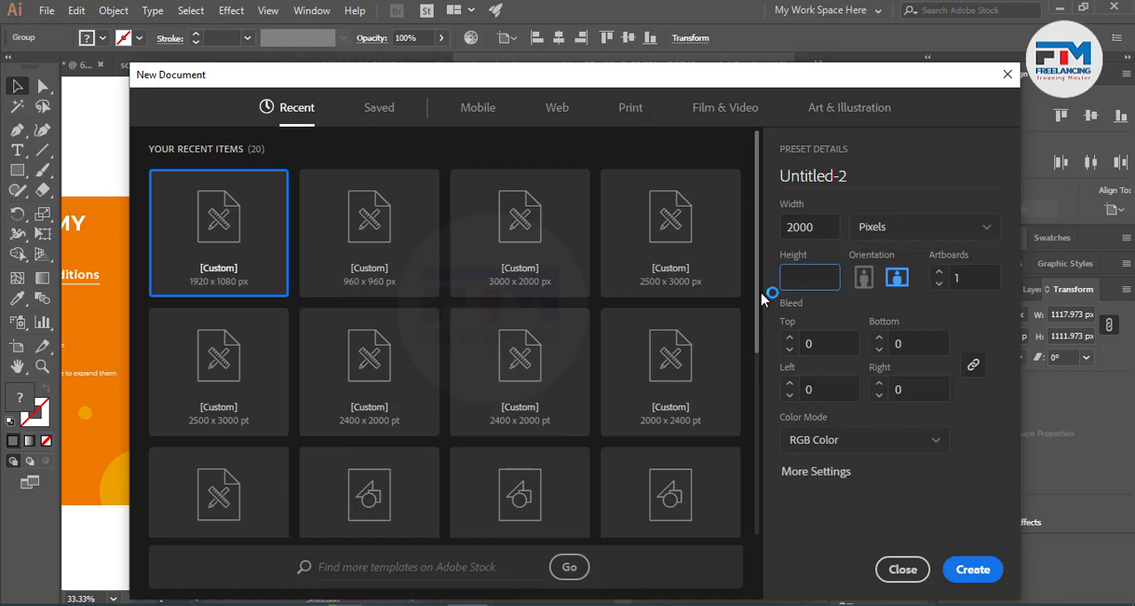
type("00")
key("BackSpace")
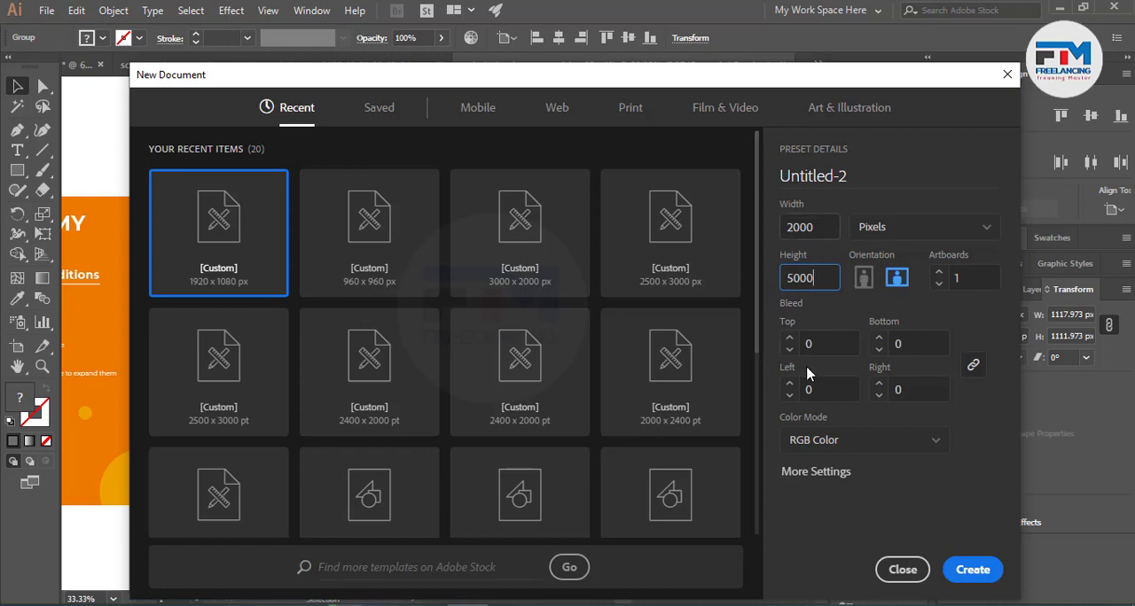
left_click(902, 569)
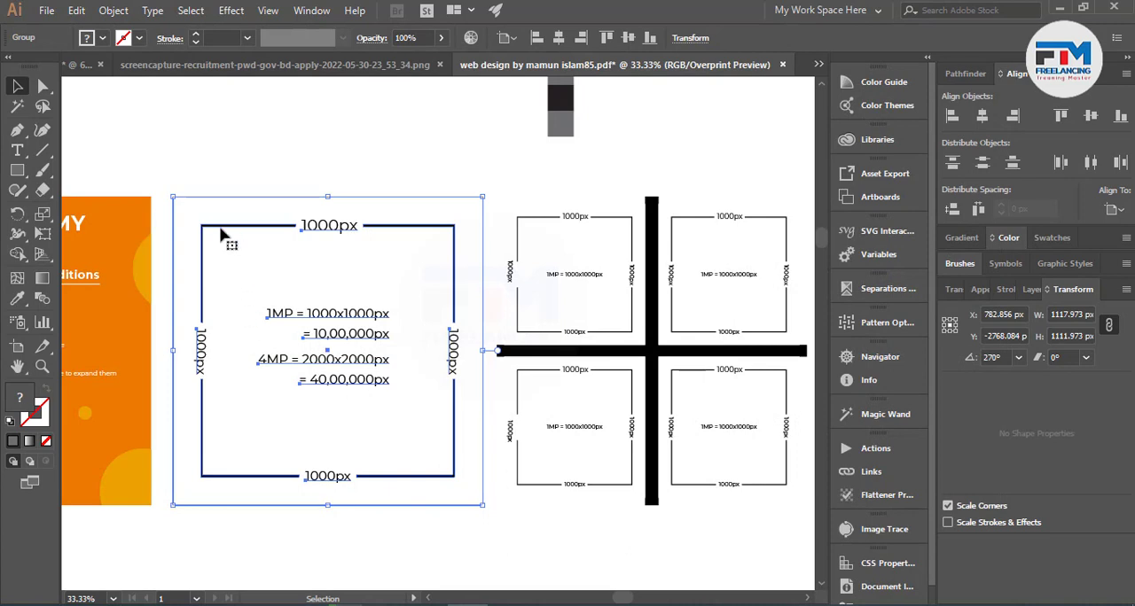
Deselect the large 1000px diagram and compare its 1MP and 4MP calculations with the grid of four 1000x1000px squares.
scroll(435, 385, "down", 2)
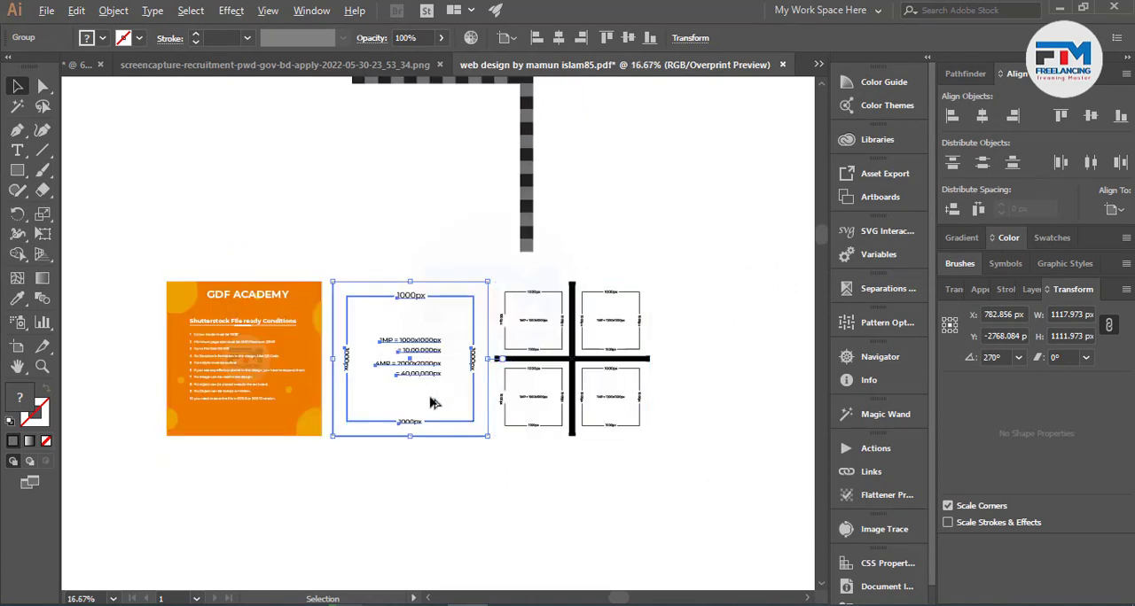
scroll(435, 385, "up", 4)
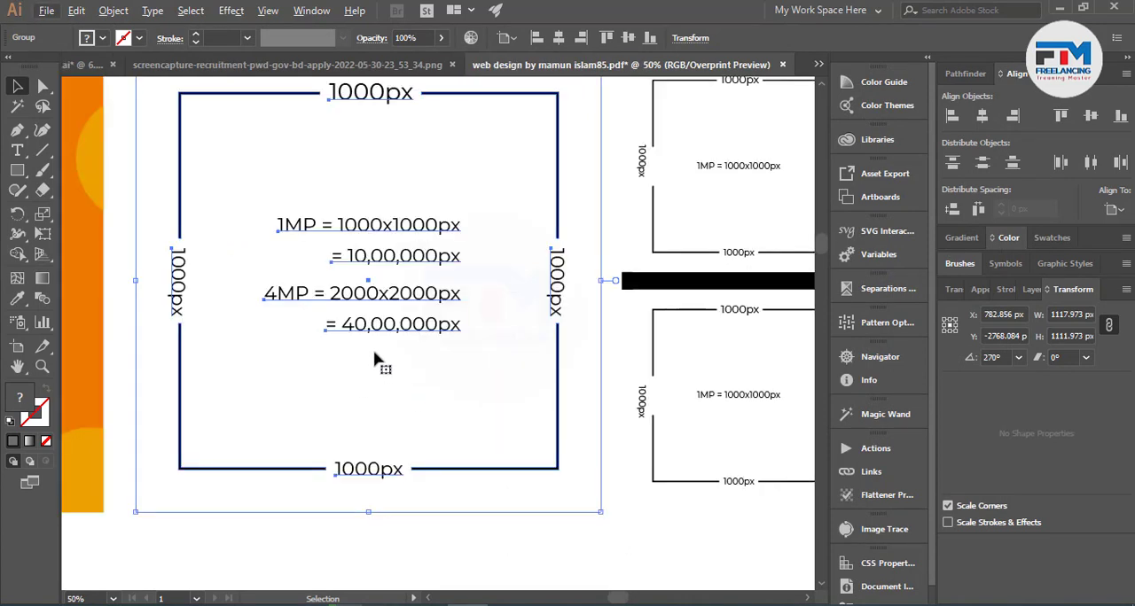
left_click(562, 538)
scroll(256, 348, "down", 1)
scroll(468, 362, "down", 1)
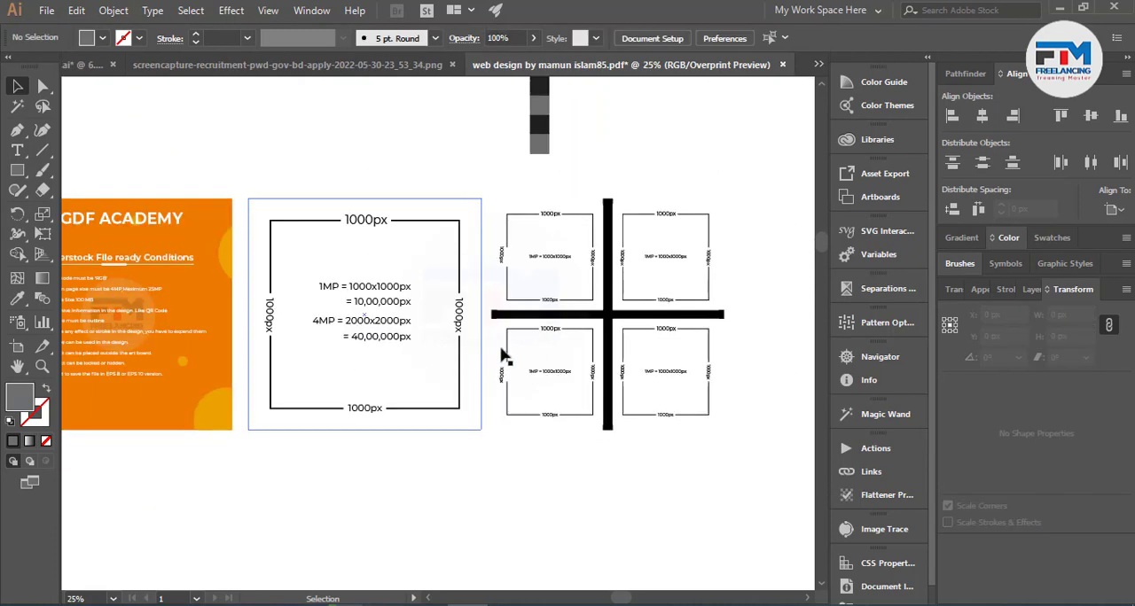
scroll(591, 327, "up", 1)
scroll(362, 347, "up", 2)
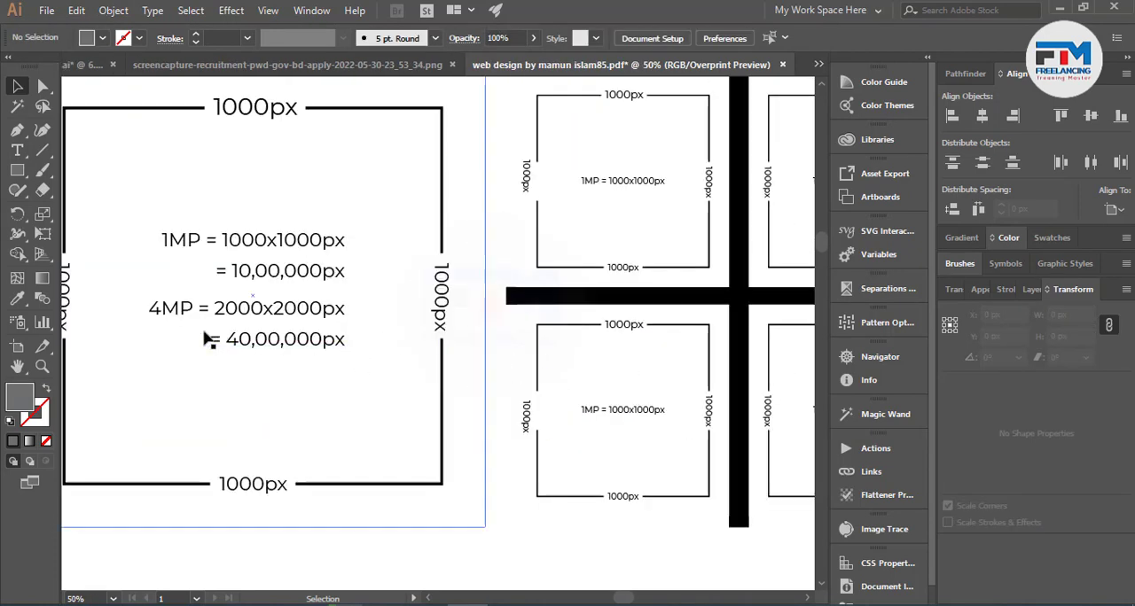
scroll(210, 398, "down", 2)
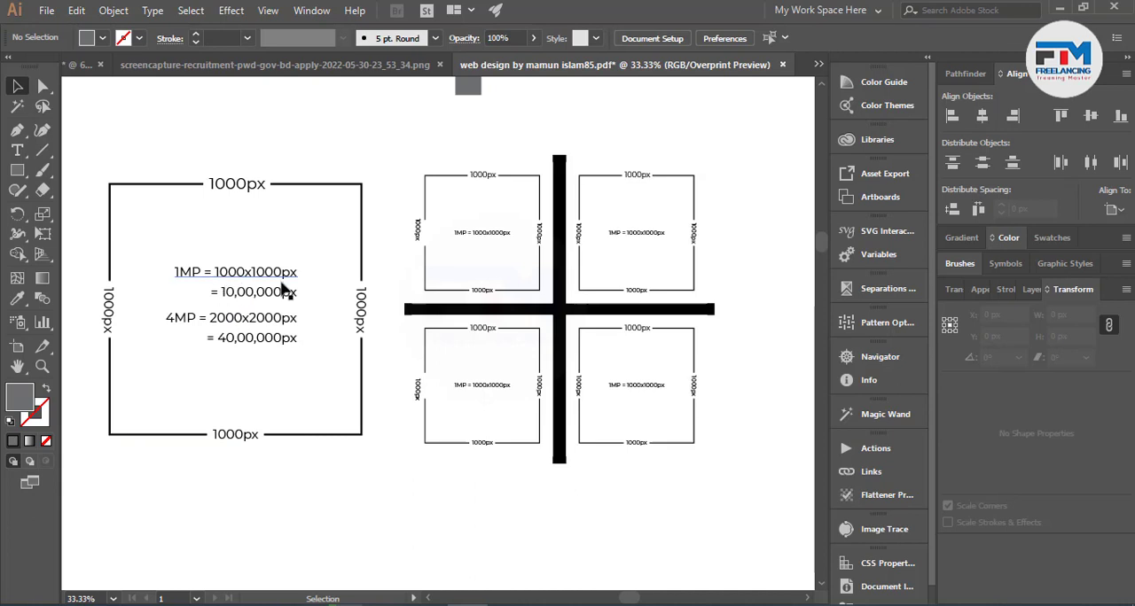
scroll(506, 234, "up", 1)
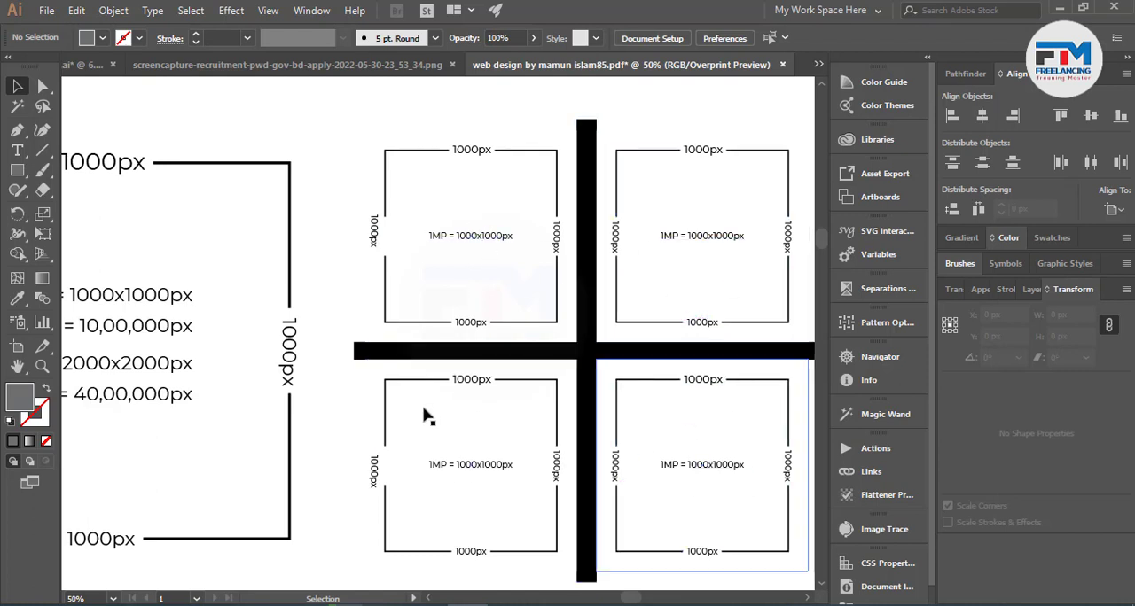
scroll(681, 351, "down", 1)
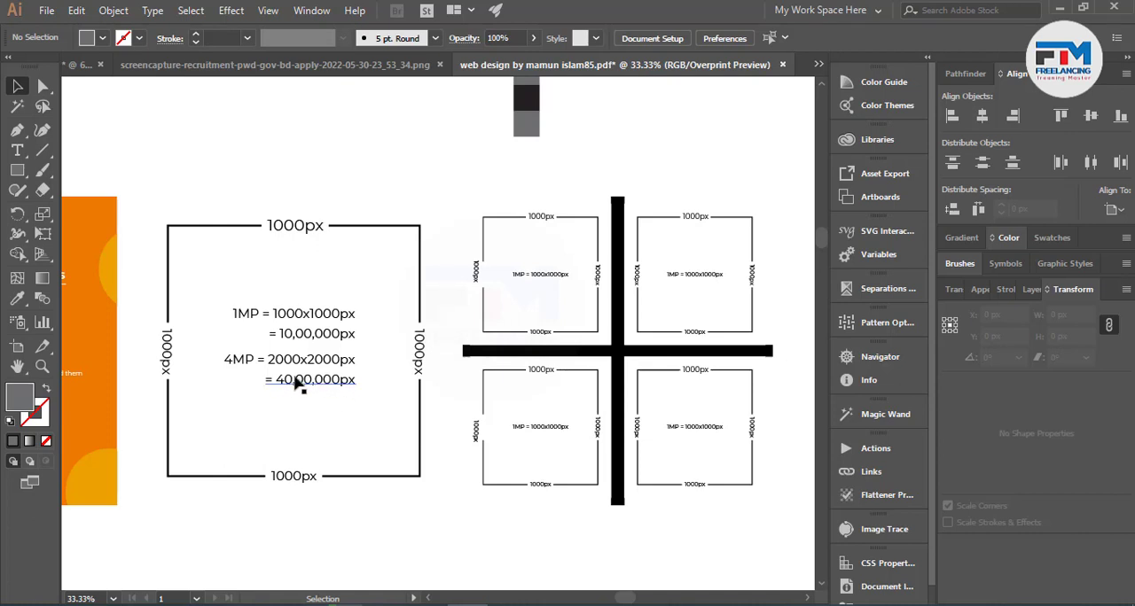
scroll(413, 353, "down", 2)
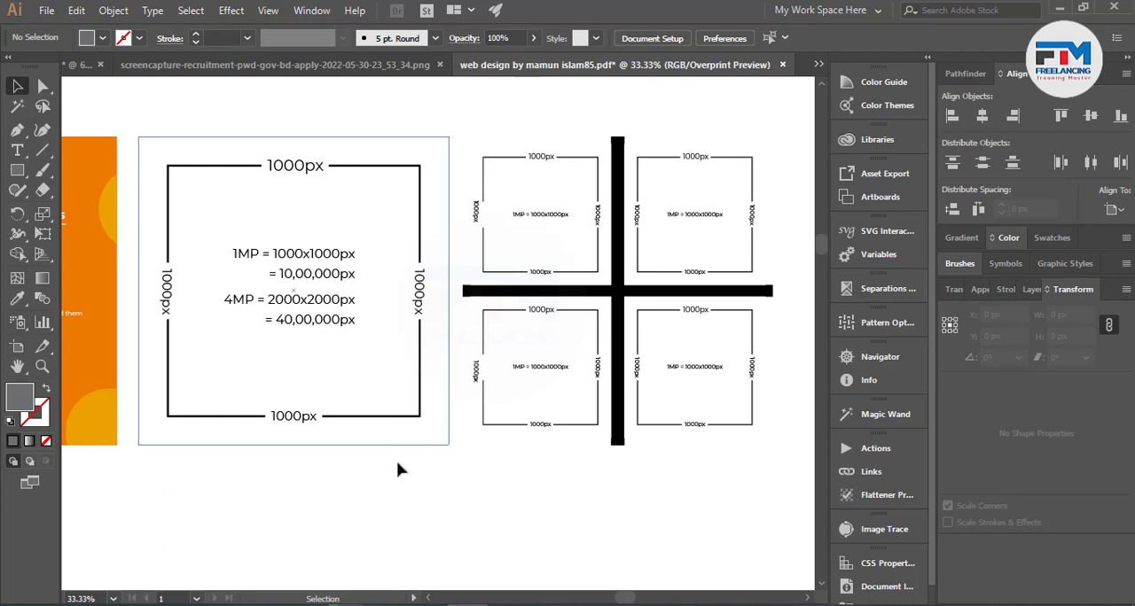
Return to the Shutterstock File ready Conditions list, examine the third condition on file size, and leave nothing selected.
scroll(700, 431, "down", 1)
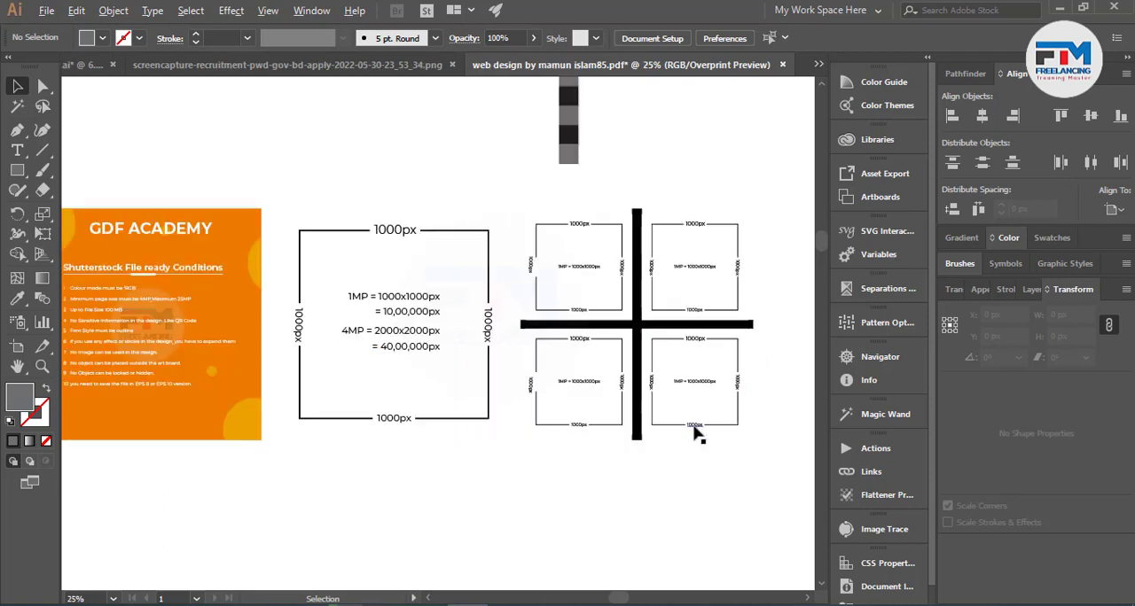
scroll(656, 416, "down", 1)
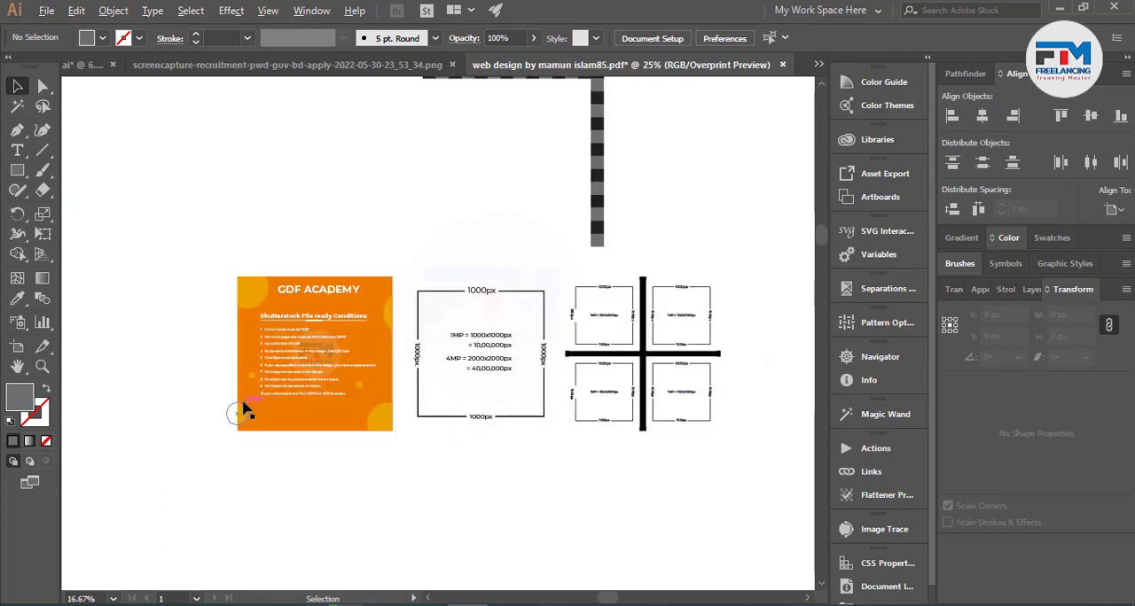
scroll(248, 390, "up", 3)
scroll(319, 345, "up", 2)
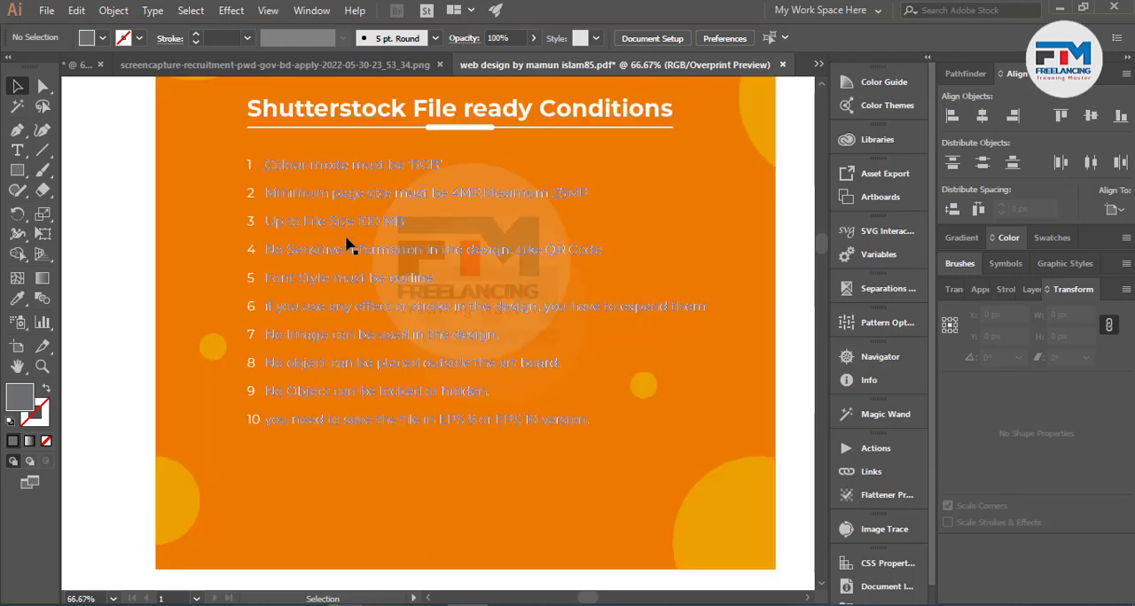
left_click(301, 229)
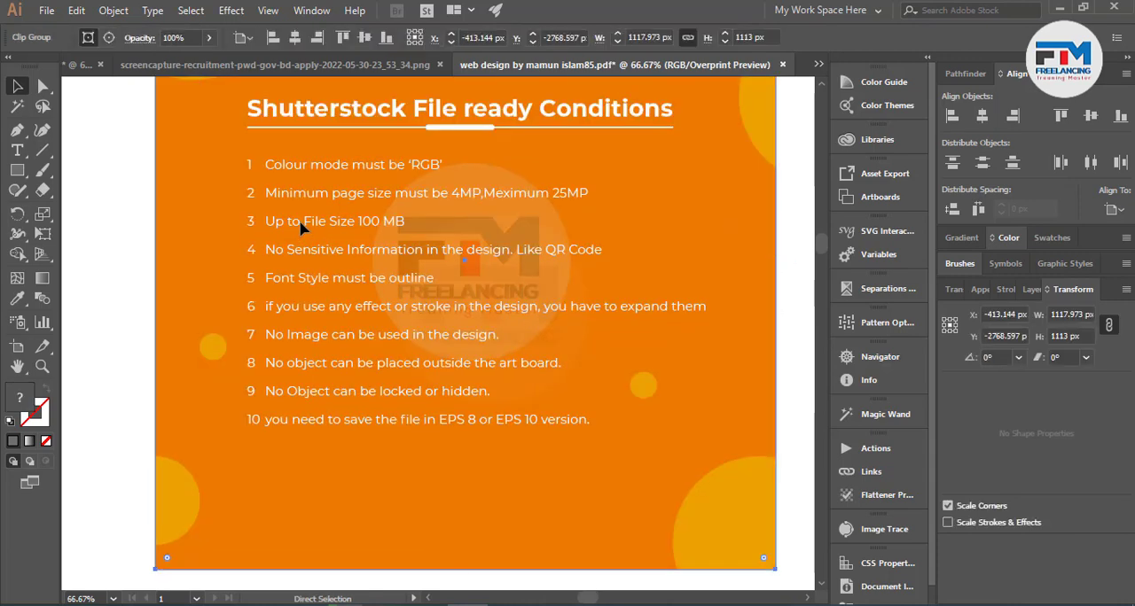
key("ctrl+shift+a")
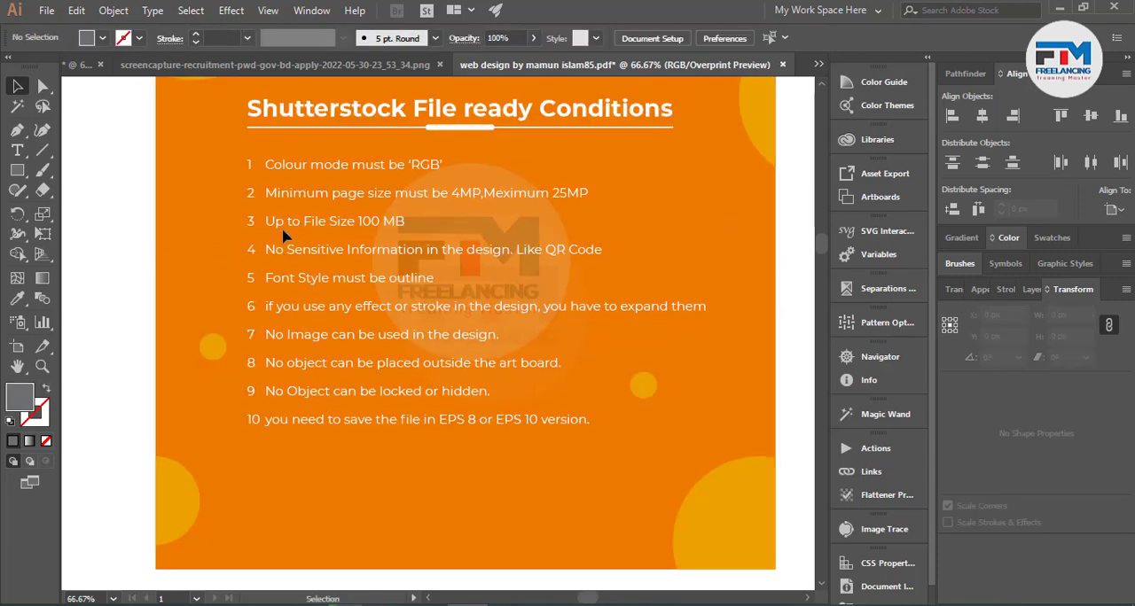
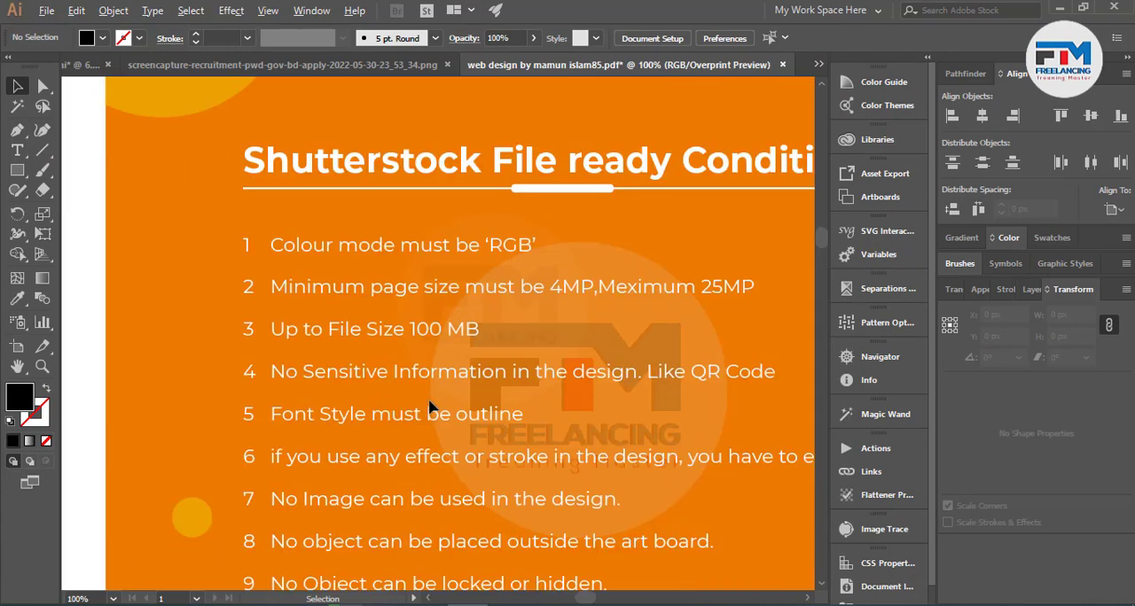
scroll(745, 467, "down", 2)
Convert the GRAPHIC DESIGN text above the orange artboard to outlines and inspect the outlined letters.
scroll(633, 435, "up", 3)
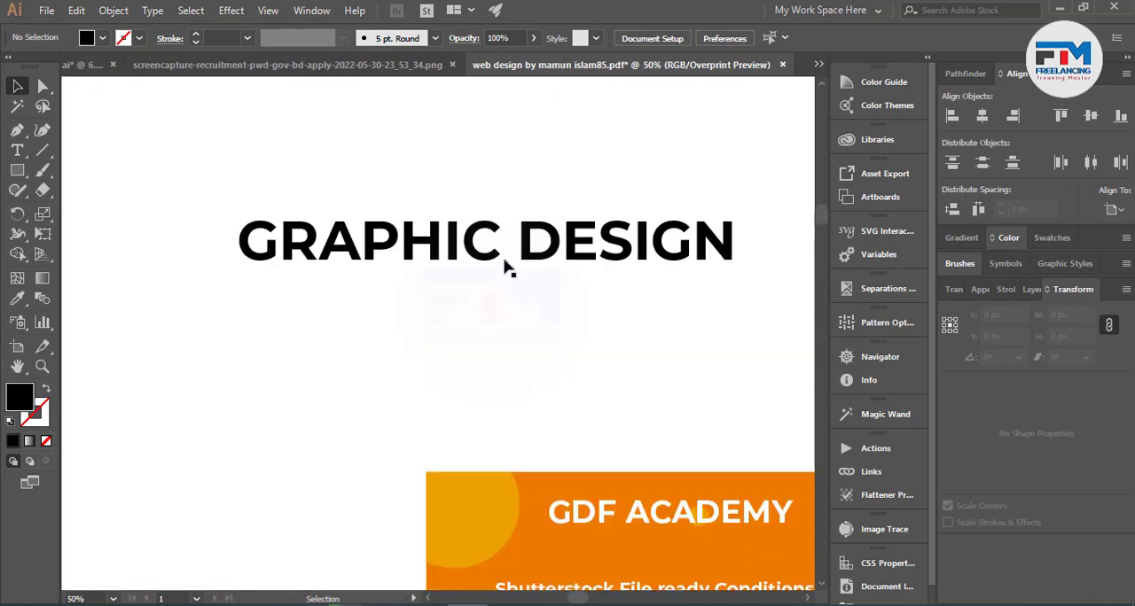
right_click(499, 247)
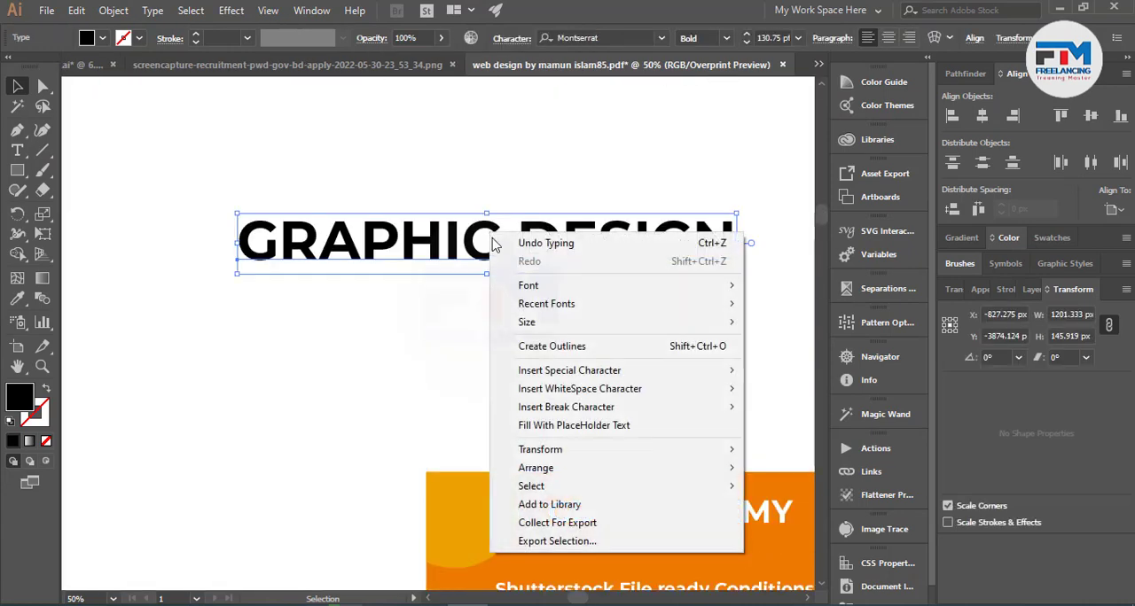
left_click(567, 346)
left_click(304, 299)
left_click(304, 246)
left_click(311, 364)
left_click(324, 252)
left_click(331, 309)
Delete the outlined GRAPHIC DESIGN lettering and return to the Shutterstock File ready Conditions list to read the sixth condition.
left_click(483, 239)
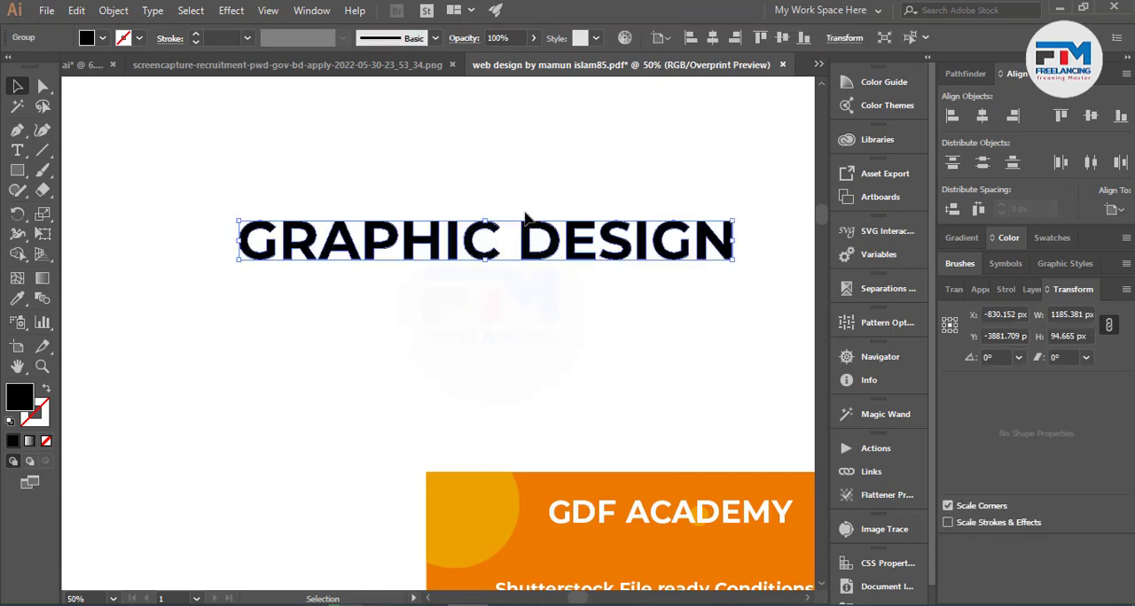
key("Delete")
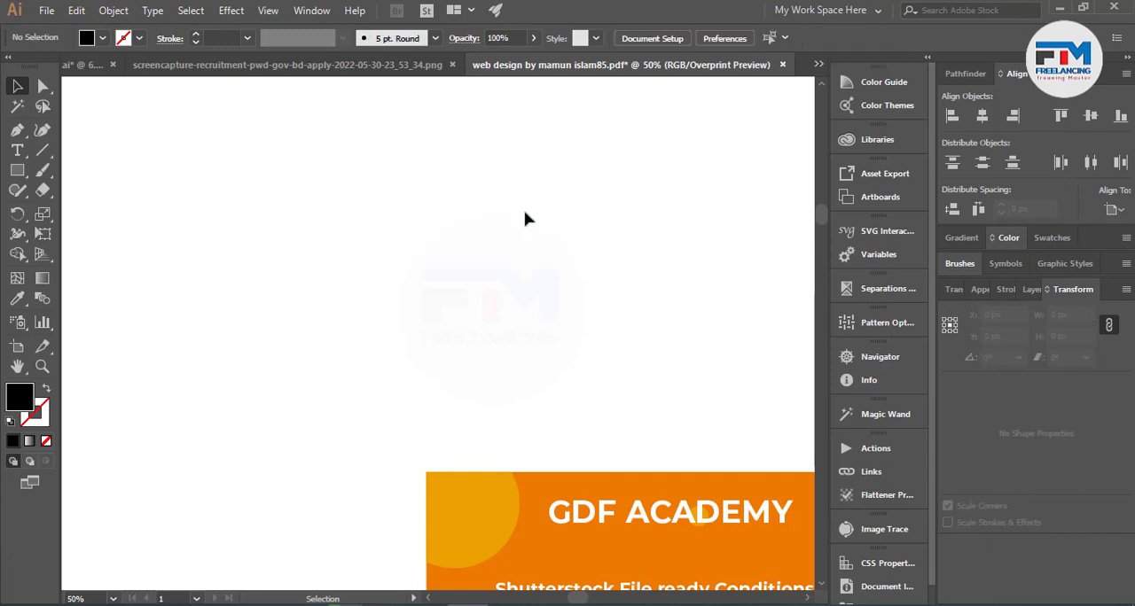
scroll(452, 300, "down", 4)
scroll(531, 383, "up", 4)
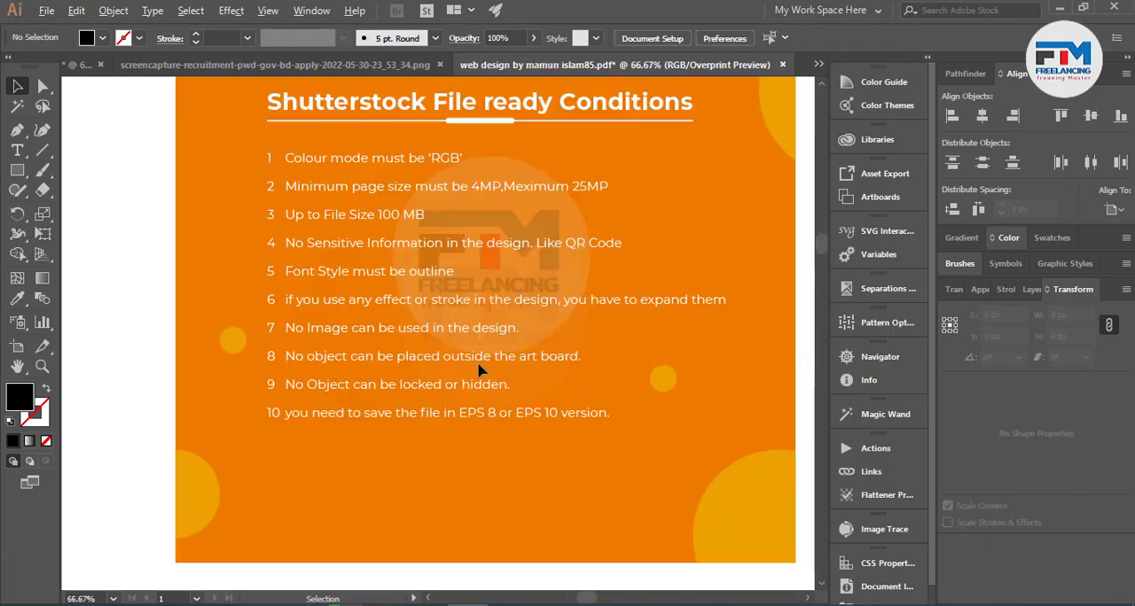
scroll(321, 316, "up", 1)
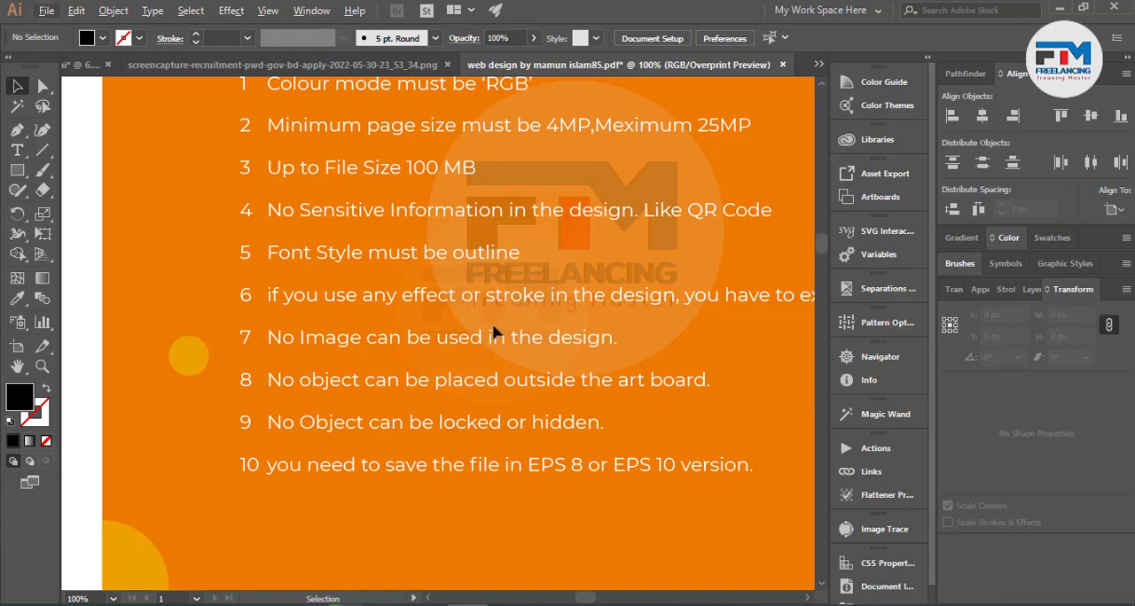
scroll(593, 329, "down", 2)
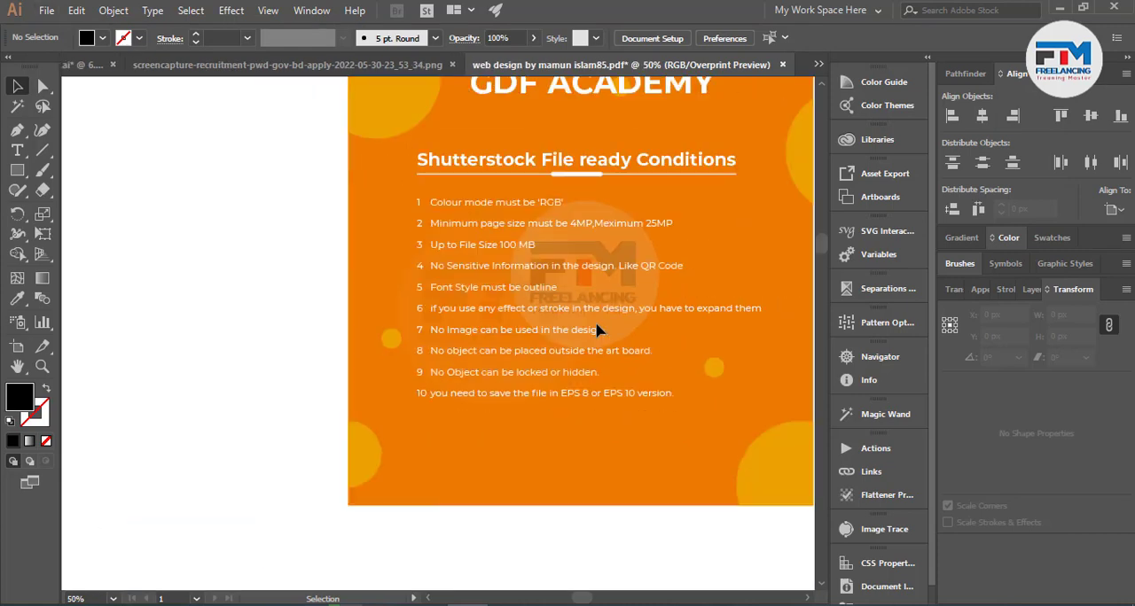
Draw a black circle about 210 px in diameter in the empty area above the orange artboard.
scroll(592, 330, "up", 2)
scroll(592, 335, "up", 4)
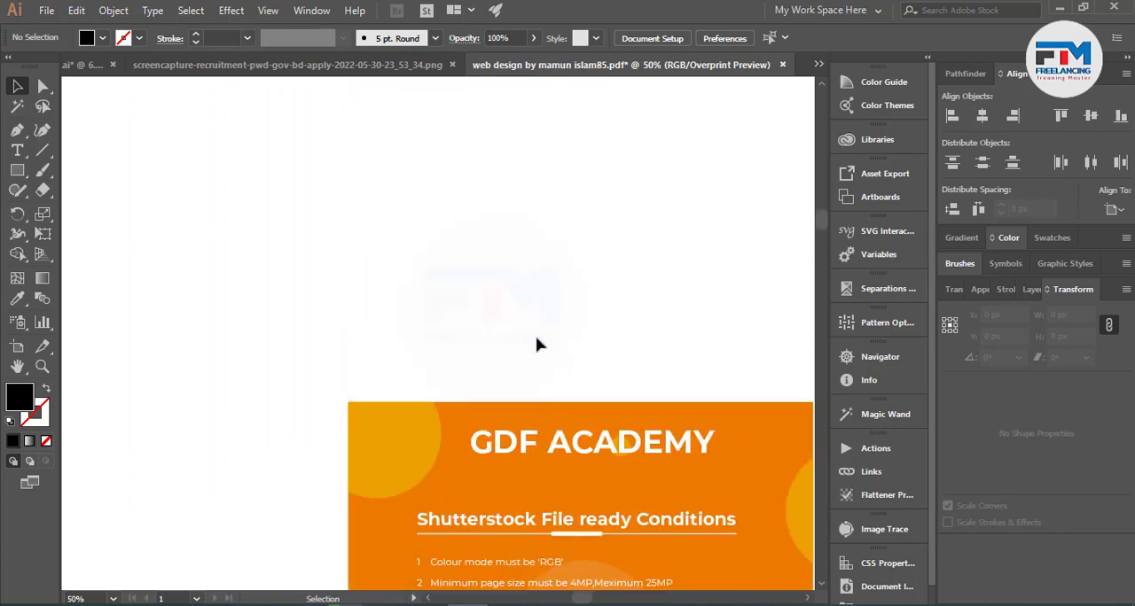
scroll(415, 184, "up", 1)
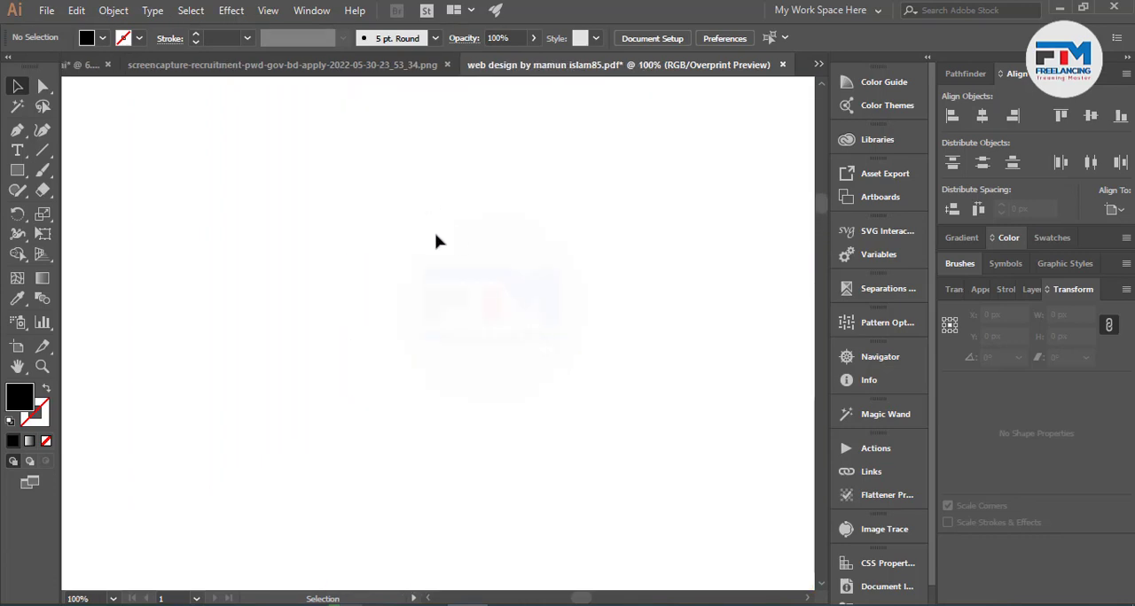
left_click_drag(17, 169, 84, 210)
left_click_drag(370, 222, 459, 301)
left_click(8, 88)
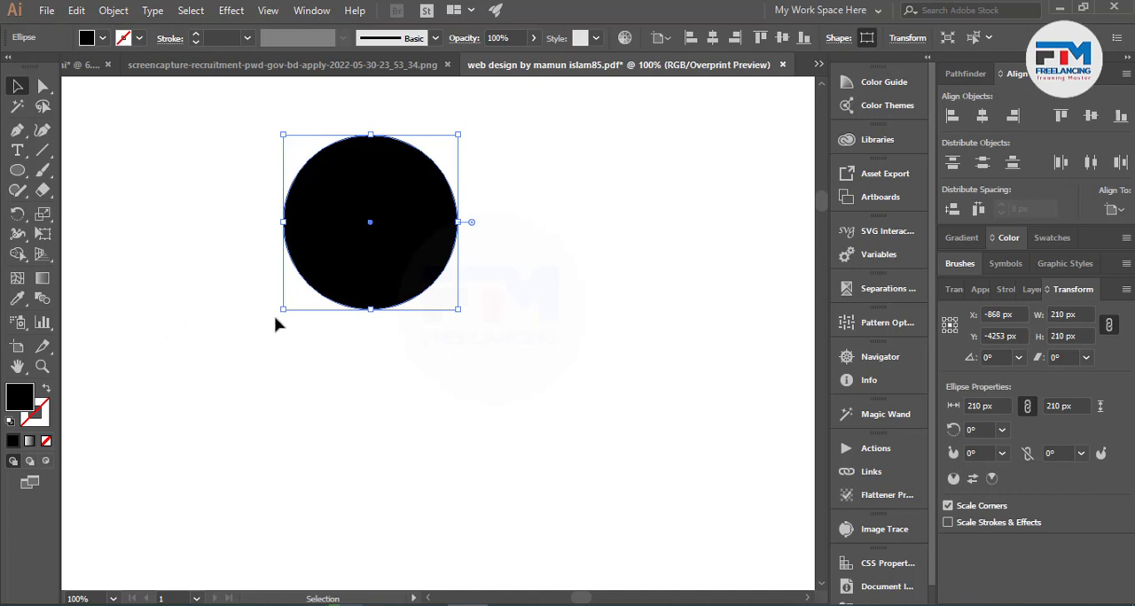
Examine the black circle's path and anchor points in Outline view.
key("a")
key("ctrl+y")
key("v")
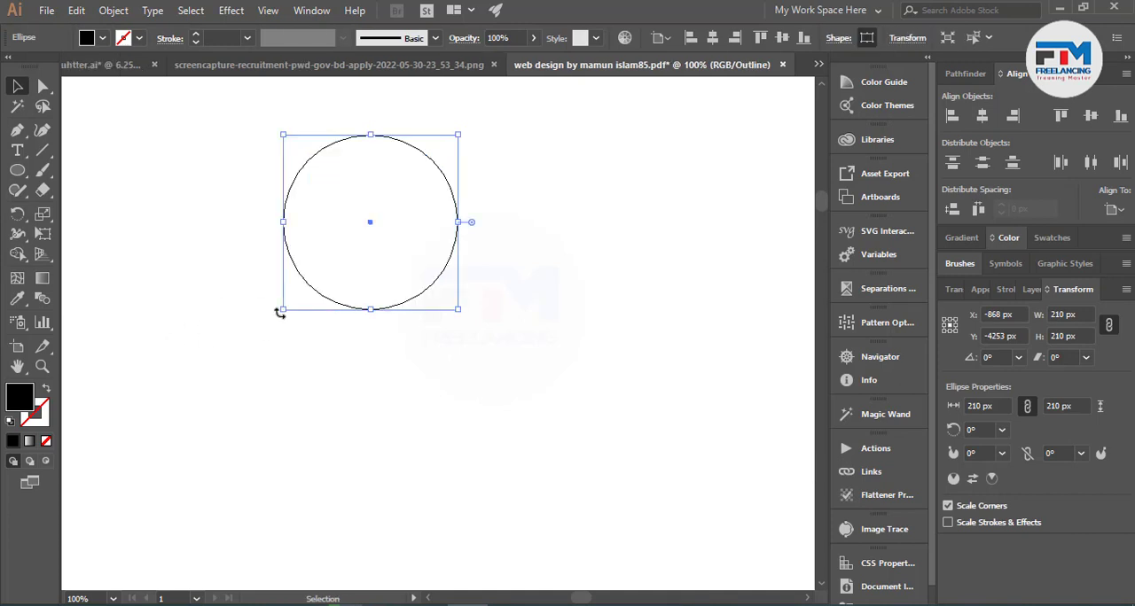
key("a")
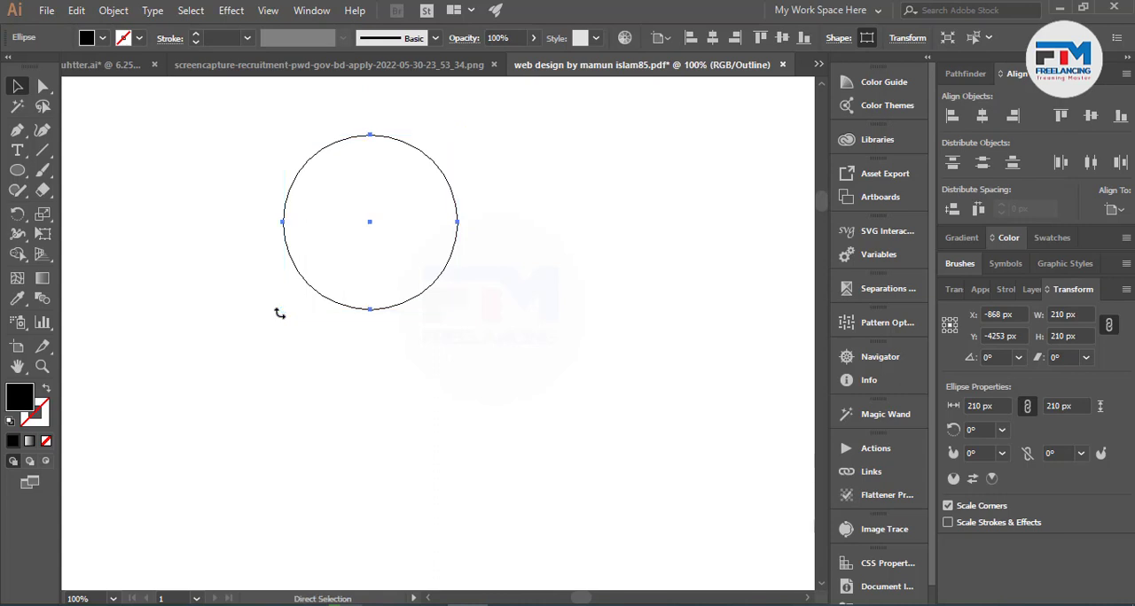
Delete the circle, undo the deletion, and return to the filled preview.
key("Delete")
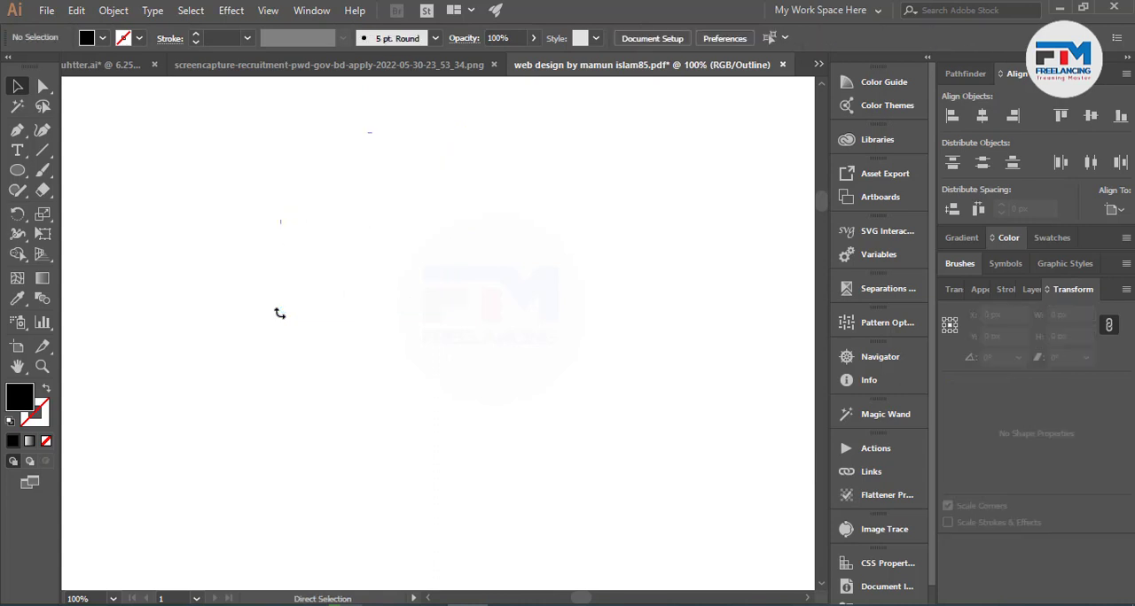
key("ctrl+z")
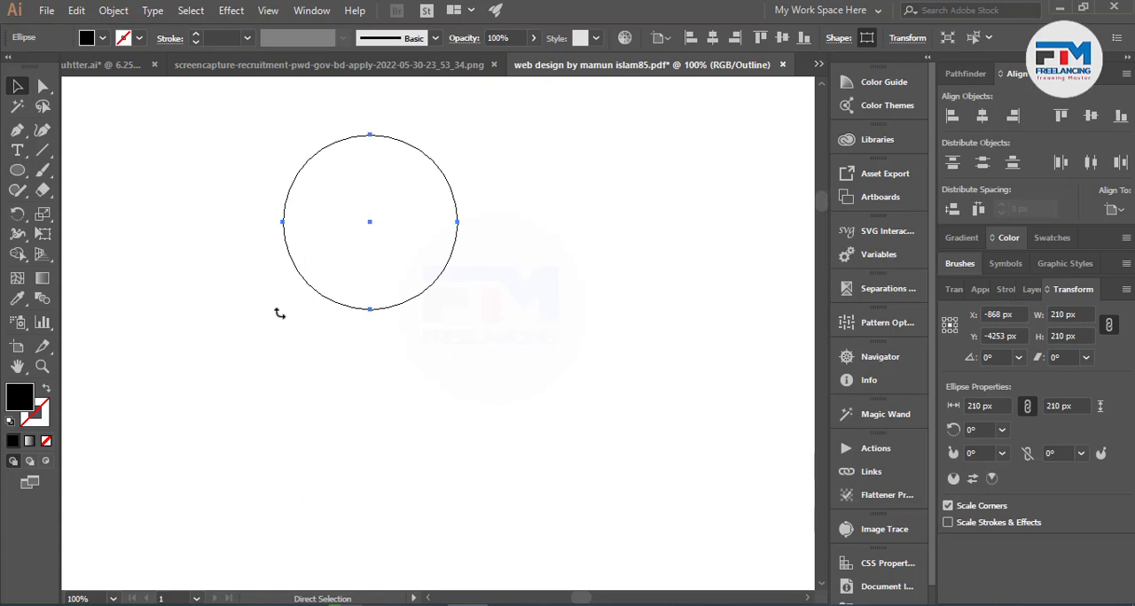
key("ctrl+y")
key("v")
scroll(321, 290, "up", 3)
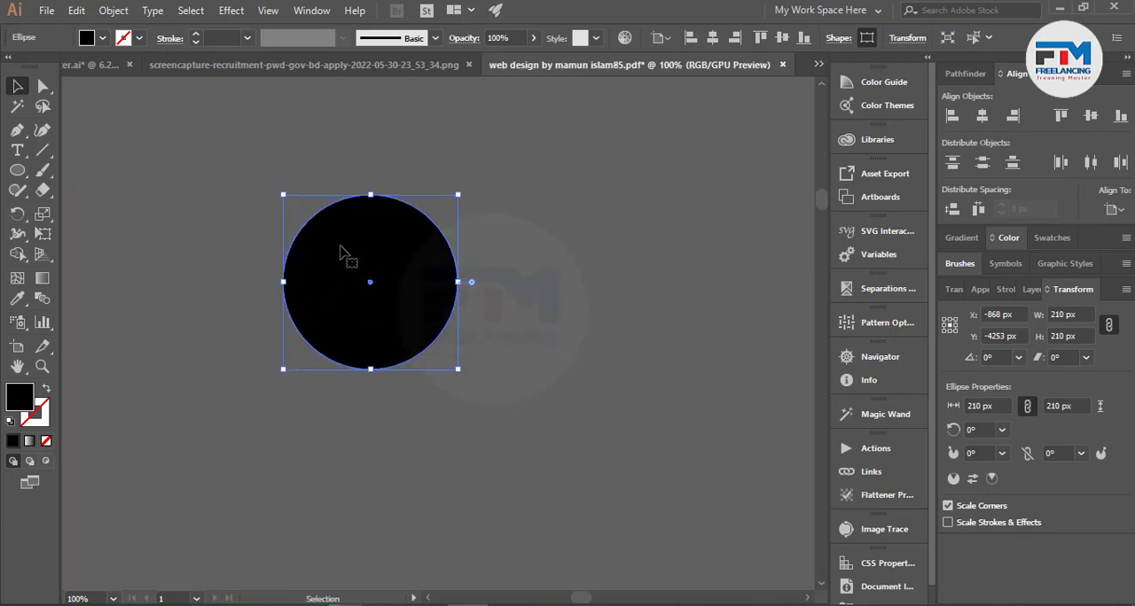
Apply a Pucker & Bloat effect of -92% to the circle, with the preview on, to form a four-pointed star.
left_click(233, 10)
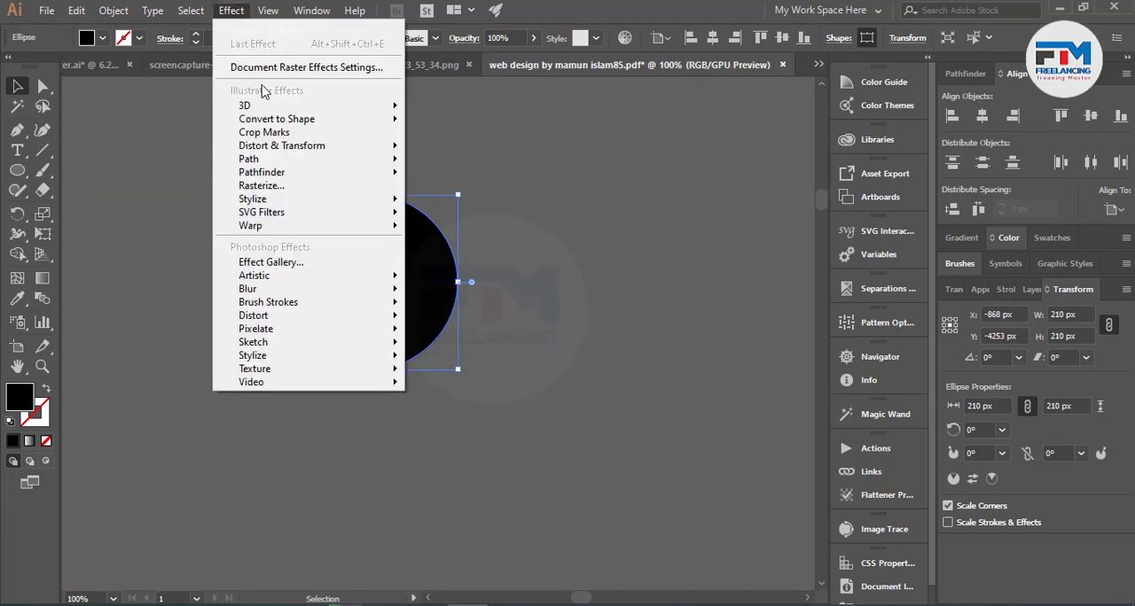
mouse_move(280, 156)
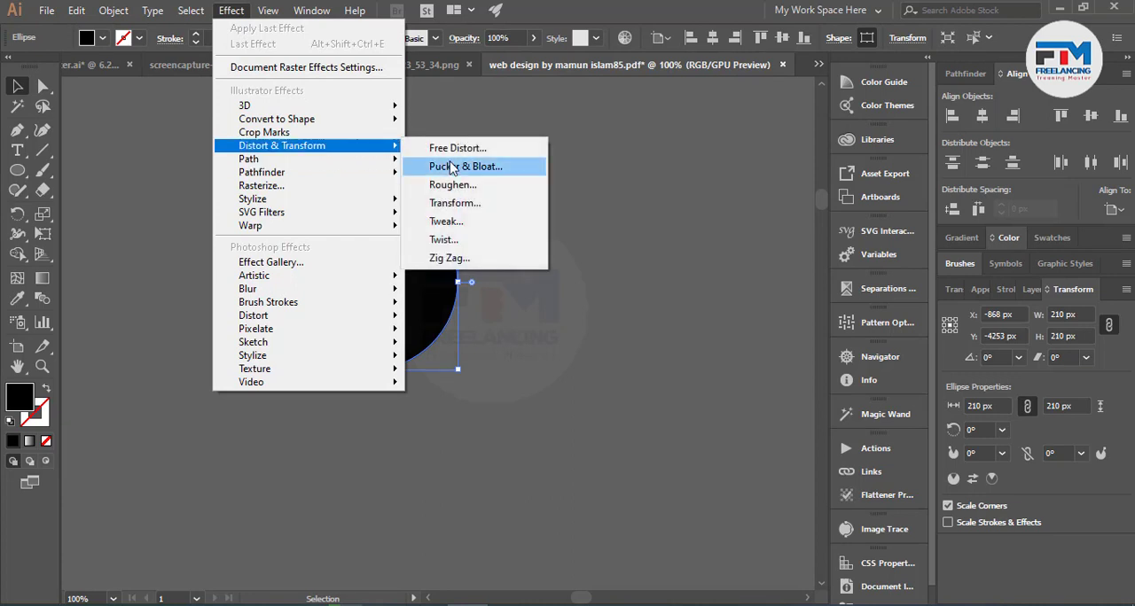
left_click(485, 168)
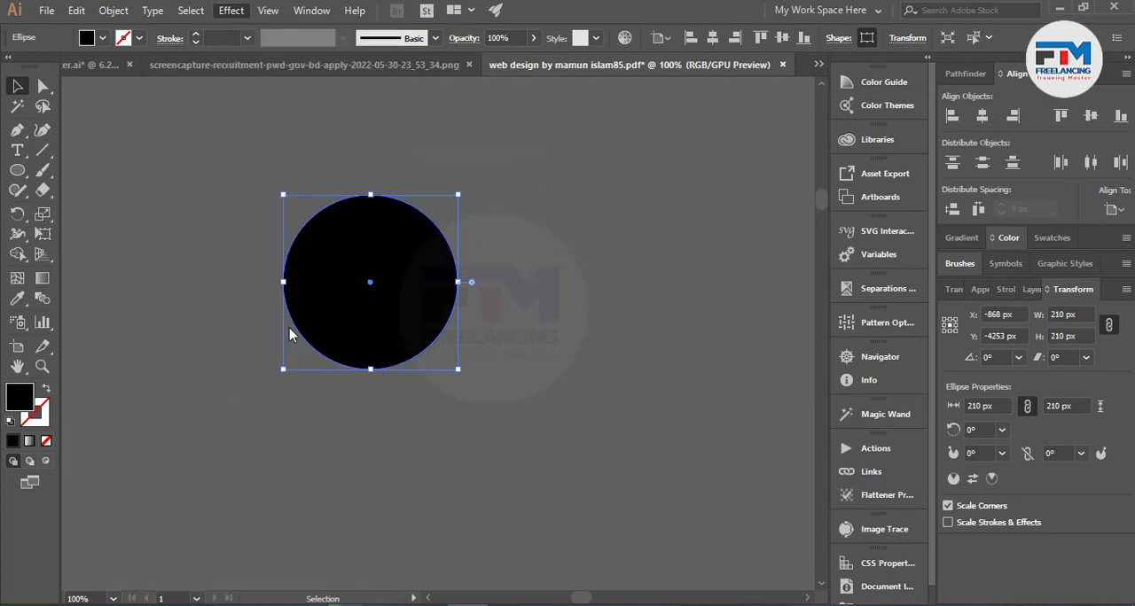
left_click_drag(707, 258, 673, 259)
left_click(621, 302)
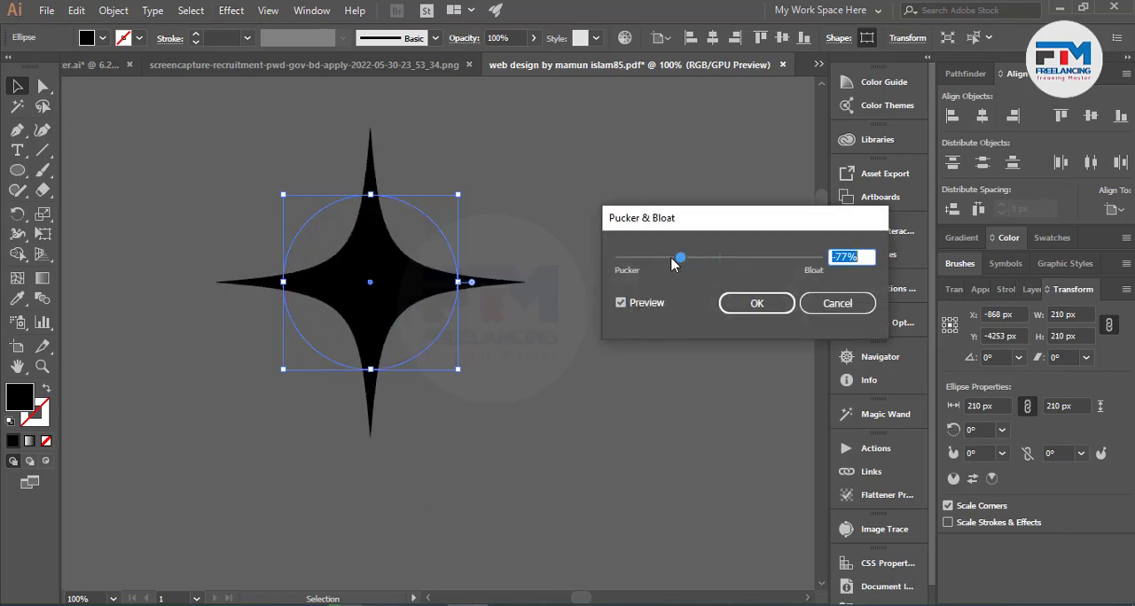
left_click(754, 306)
Turn on Overprint Preview, inspect the four-pointed star up close, and reselect it.
left_click(269, 10)
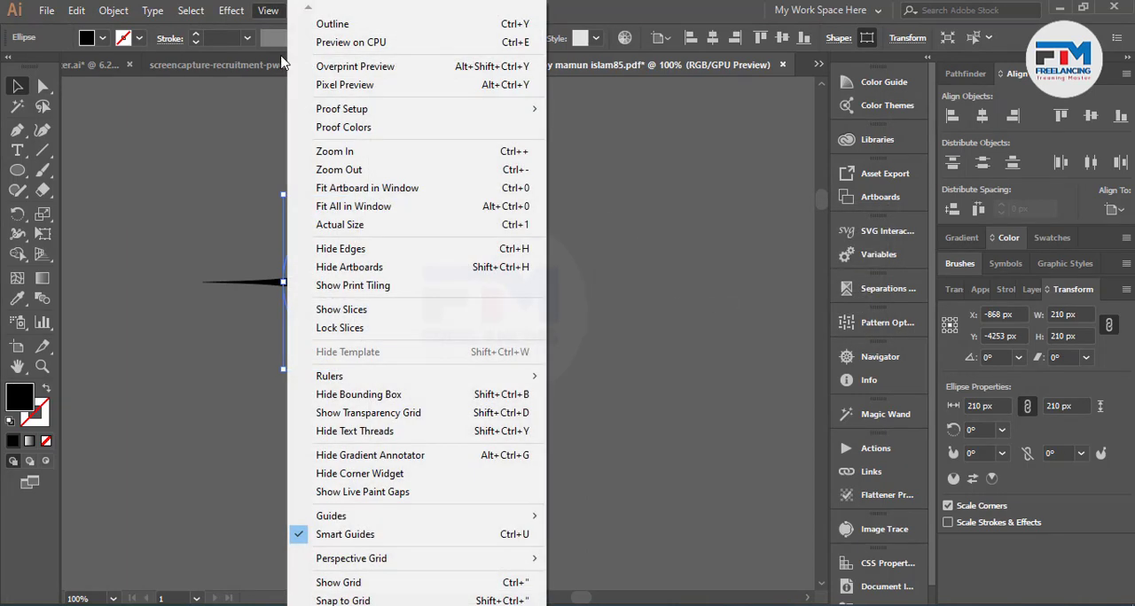
left_click(354, 69)
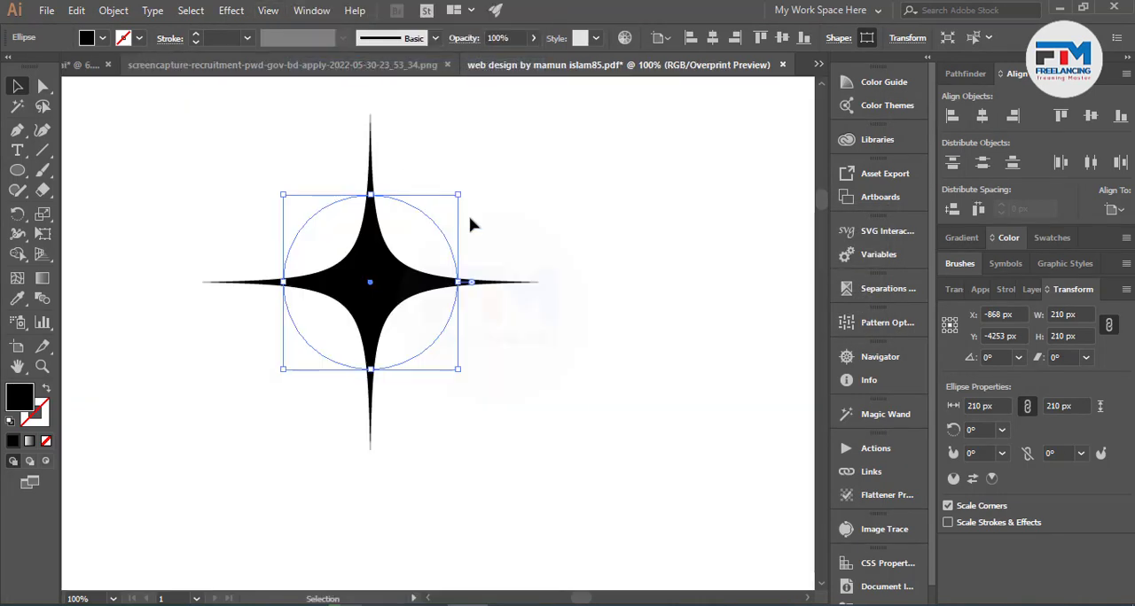
left_click(517, 255)
scroll(388, 329, "up", 3)
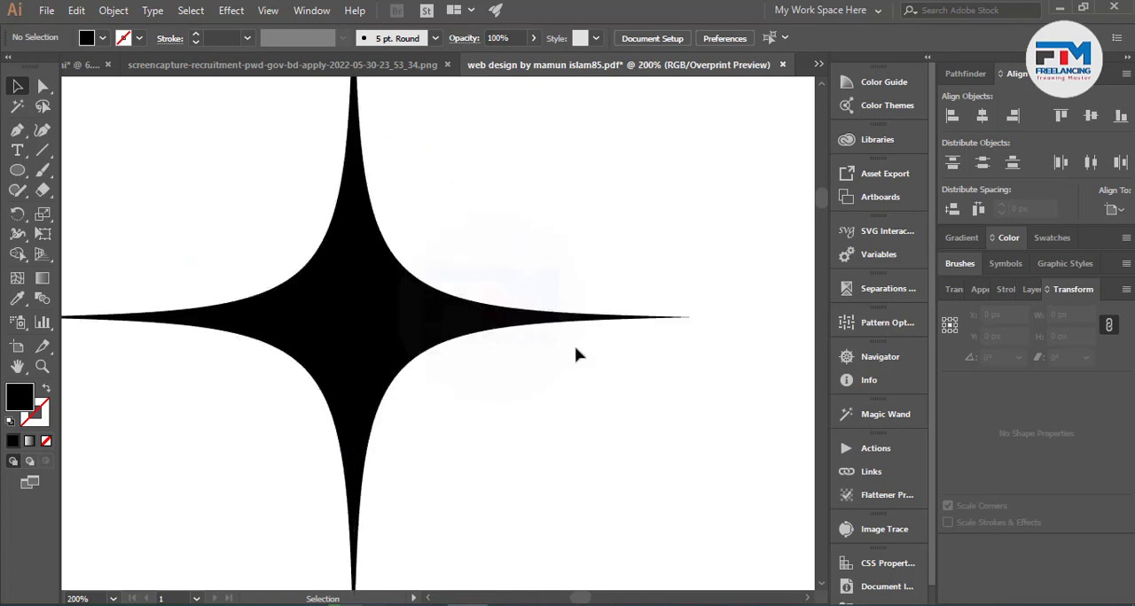
scroll(635, 345, "down", 2)
left_click_drag(344, 251, 653, 445)
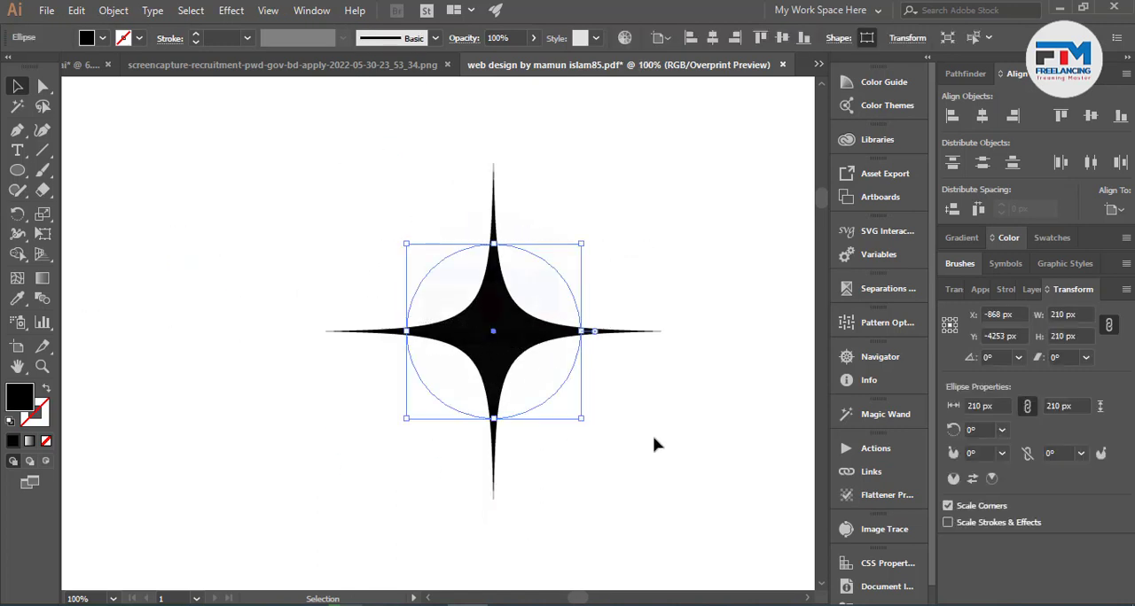
Compare the star with its underlying circular path in Outline view and return to Overprint Preview.
key("ctrl+y")
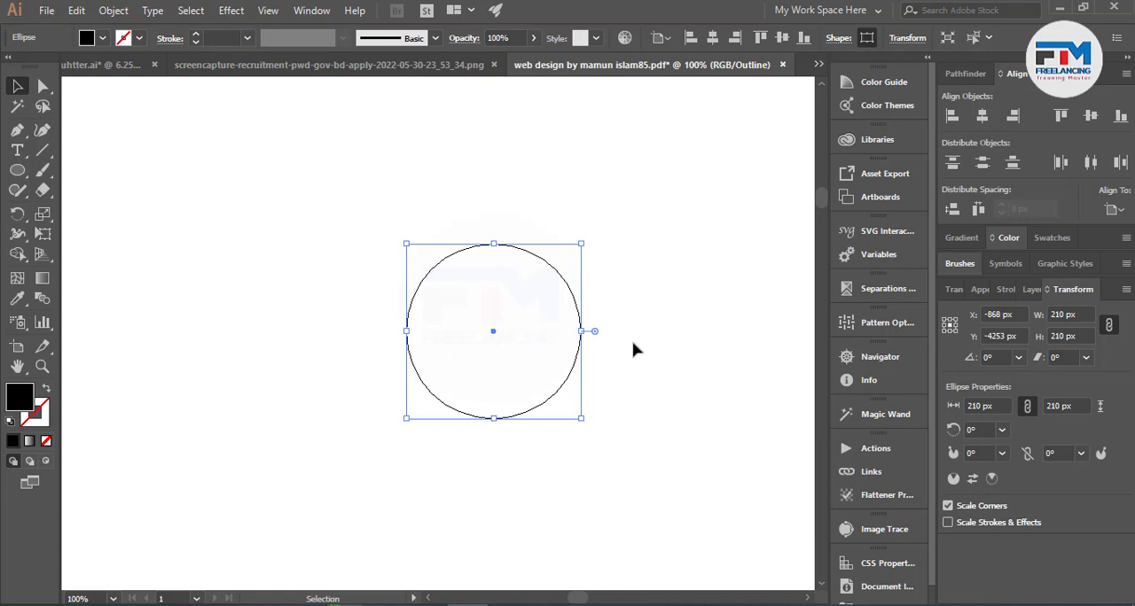
key("a")
key("ctrl+y")
key("v")
left_click(268, 10)
left_click(344, 42)
left_click(232, 10)
mouse_move(267, 10)
left_click(344, 43)
left_click(267, 10)
left_click(352, 70)
left_click(577, 324)
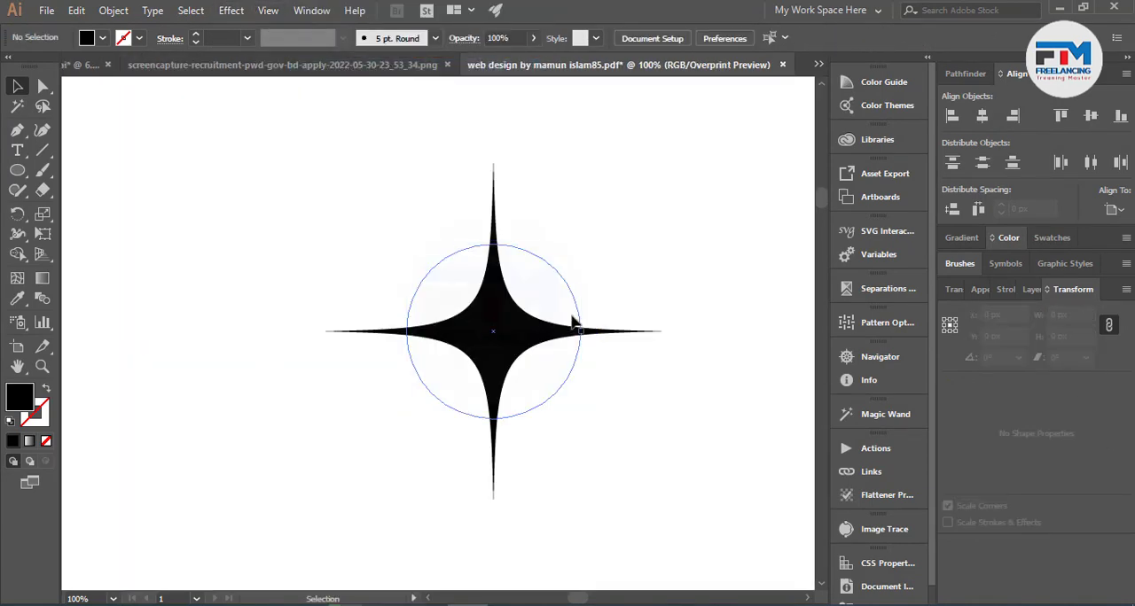
Try to reshape the star by pulling the direction handle of the circular path's top anchor point downward.
left_click_drag(608, 232, 498, 329)
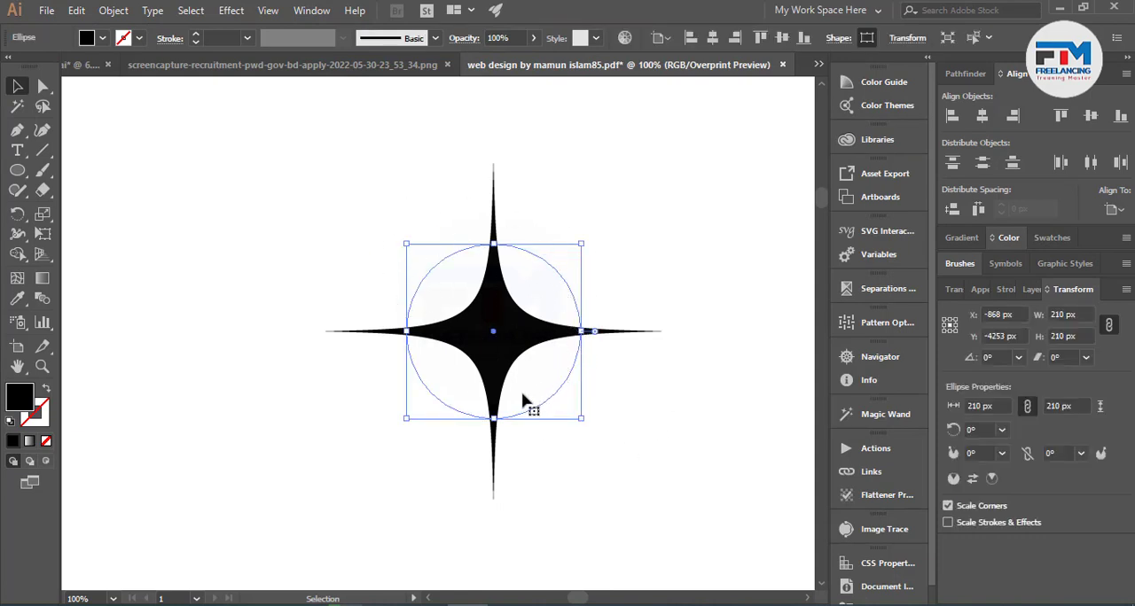
left_click(43, 85)
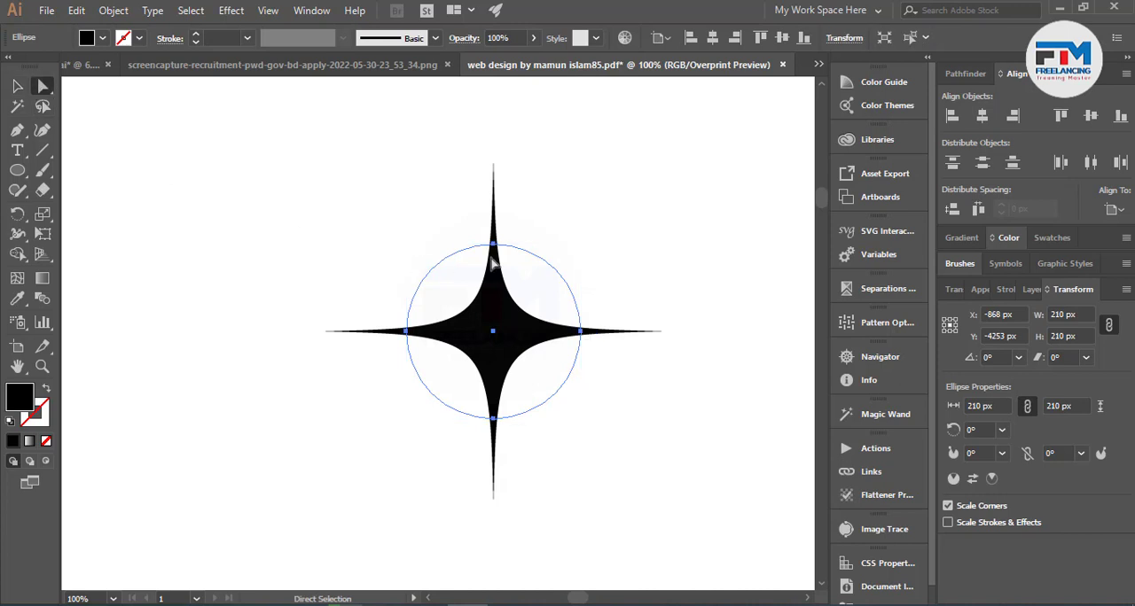
left_click(494, 246)
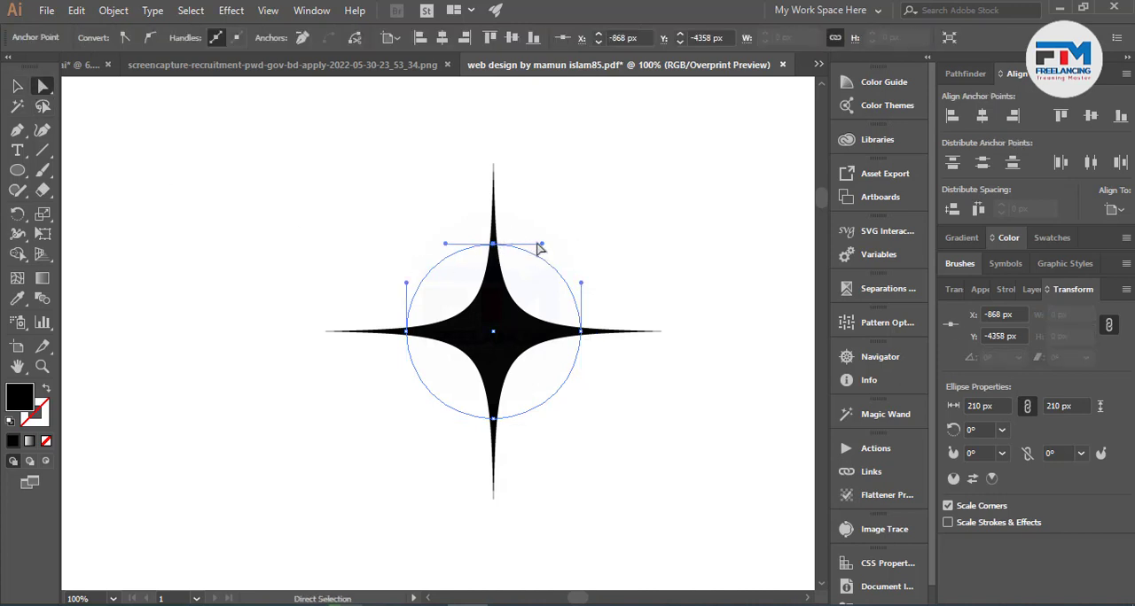
left_click_drag(542, 246, 440, 349)
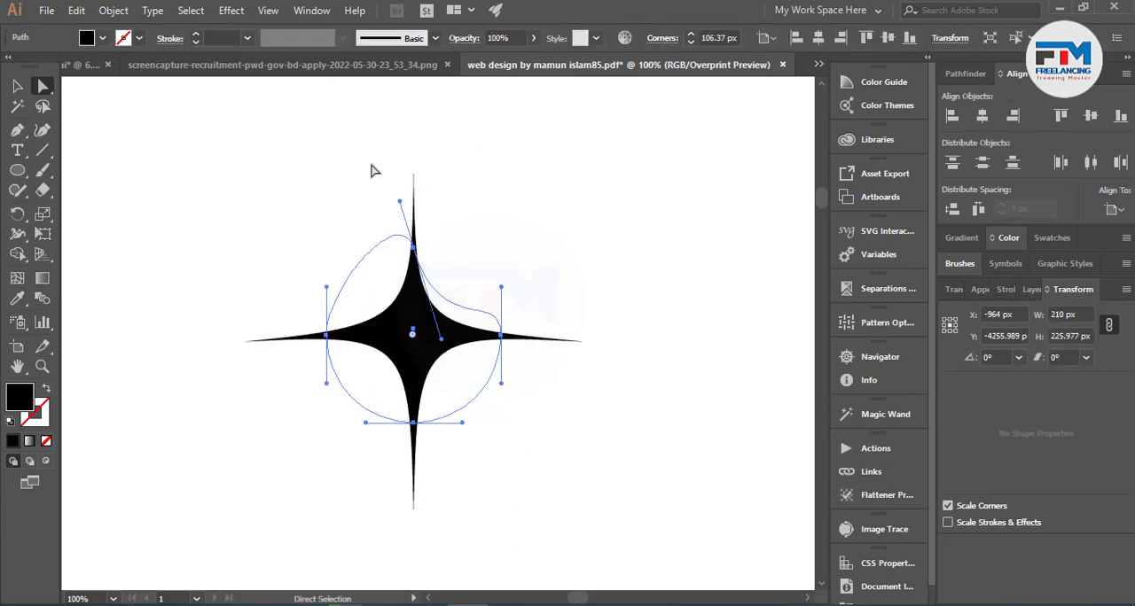
Undo the handle and position changes made to the star.
key("ctrl+z")
key("ctrl+z")
key("ctrl+z")
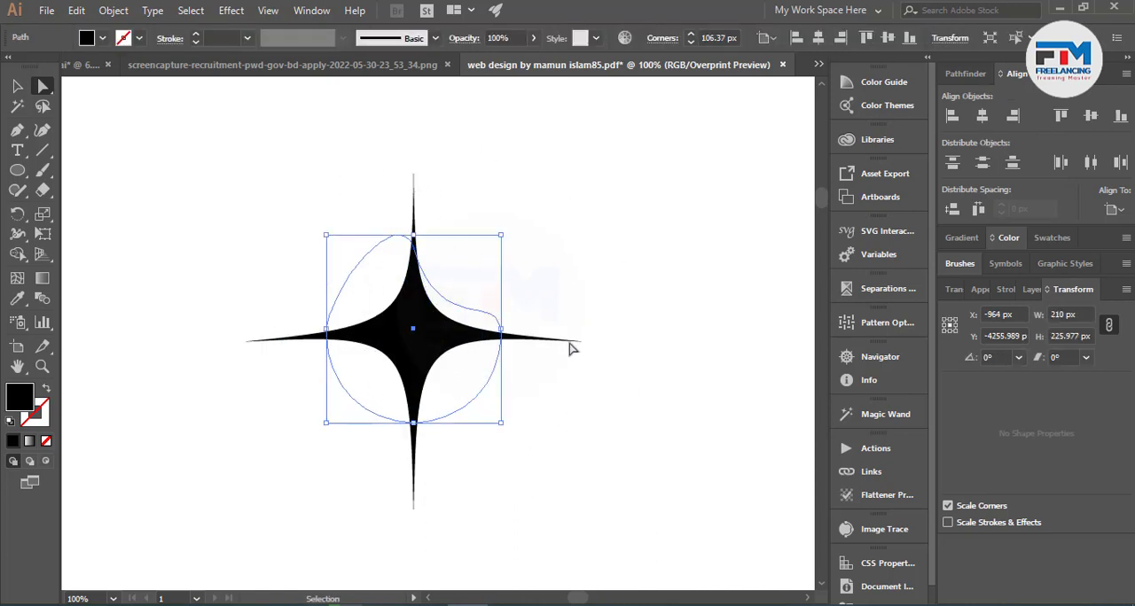
key("ctrl")
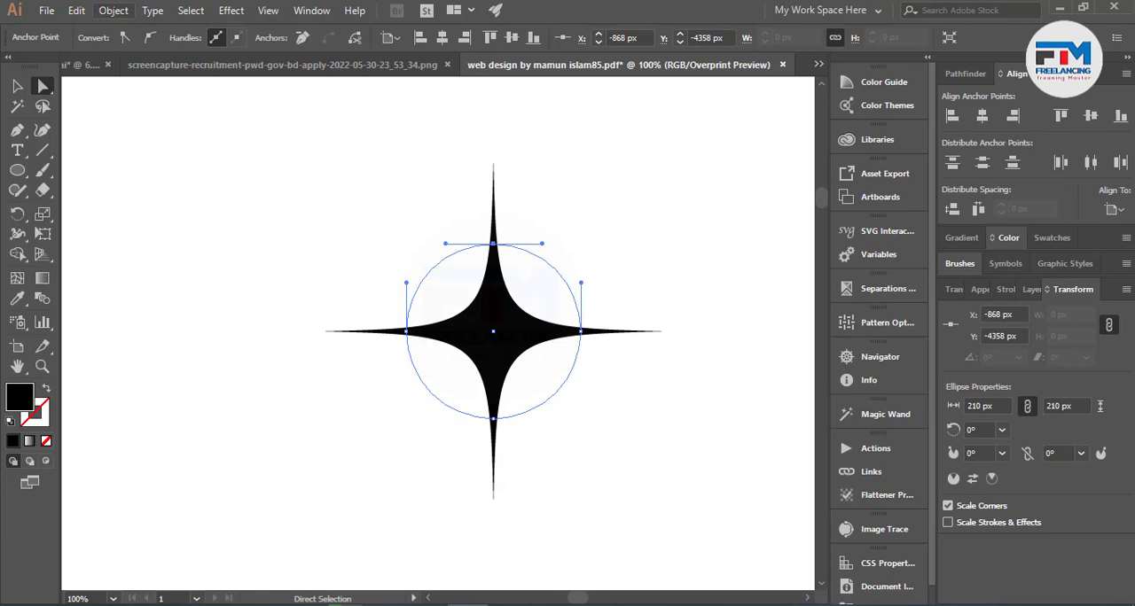
Try to turn the star effect into a path with Outline Stroke.
left_click(113, 10)
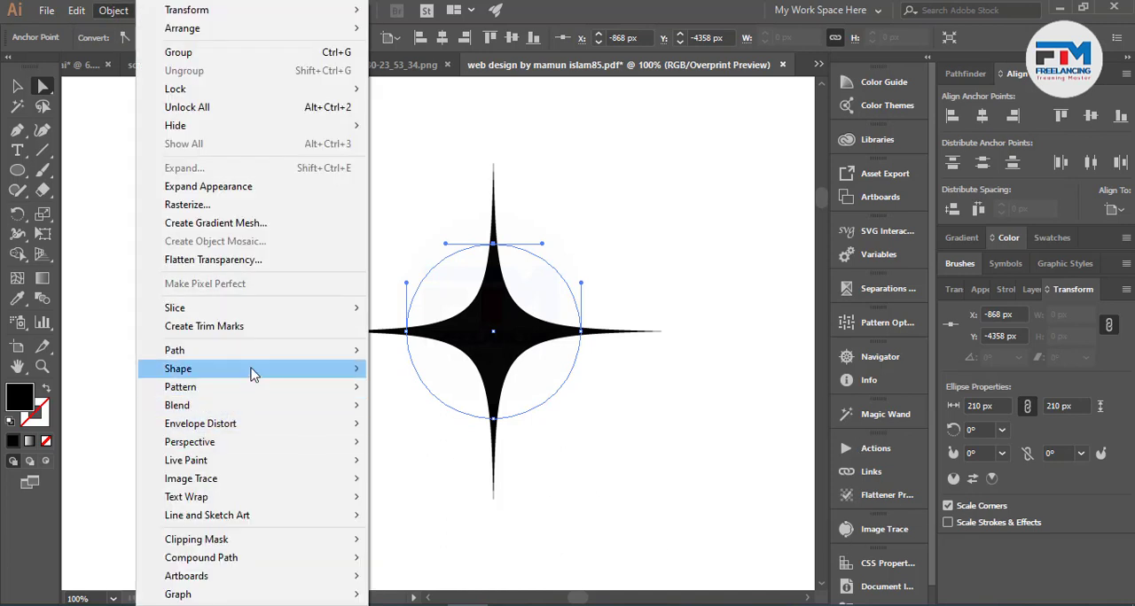
mouse_move(243, 353)
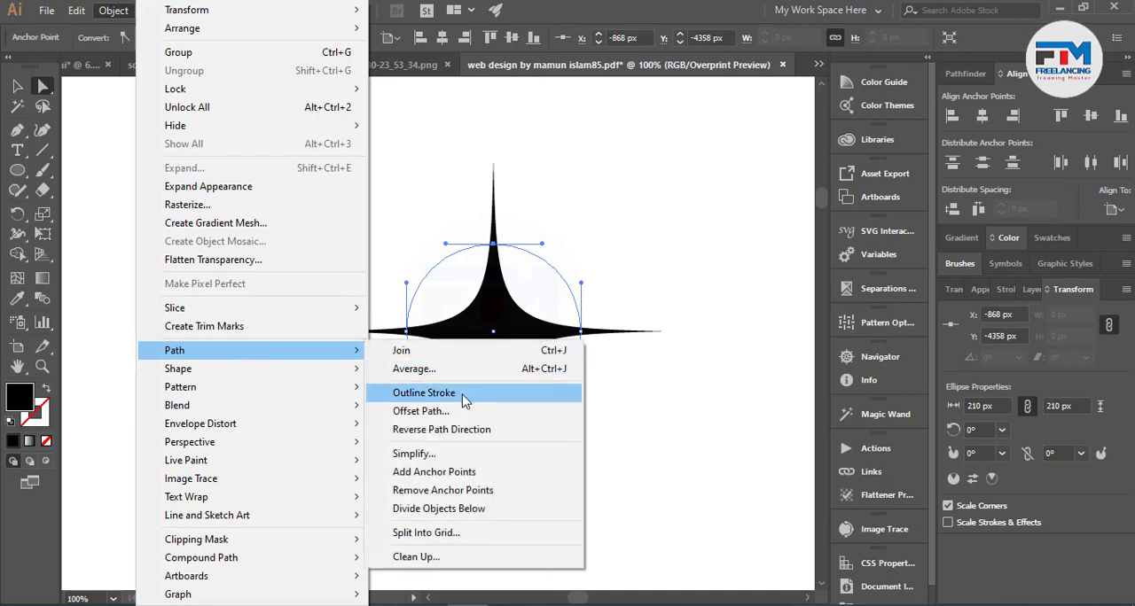
left_click(461, 394)
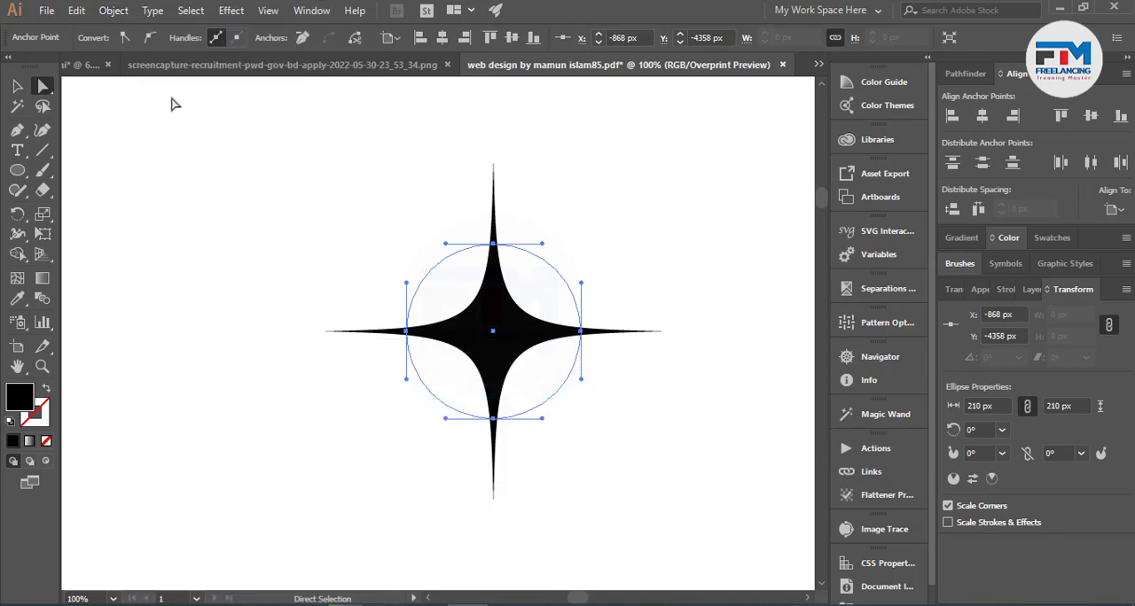
Convert the star's effect into an editable path with Expand Appearance, then select the expanded outline.
left_click(113, 11)
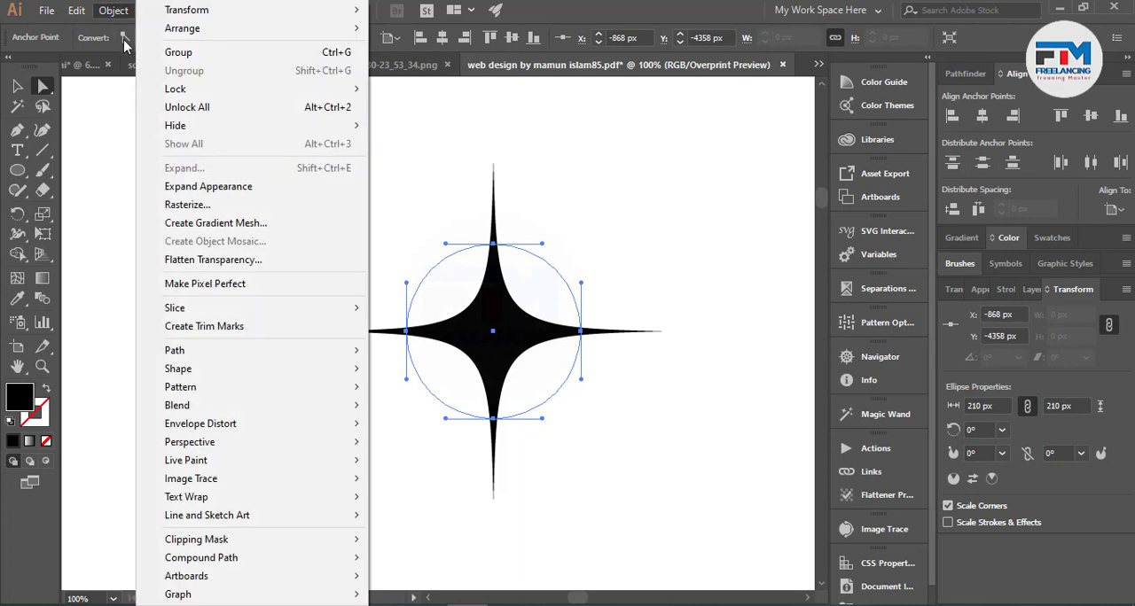
left_click(197, 188)
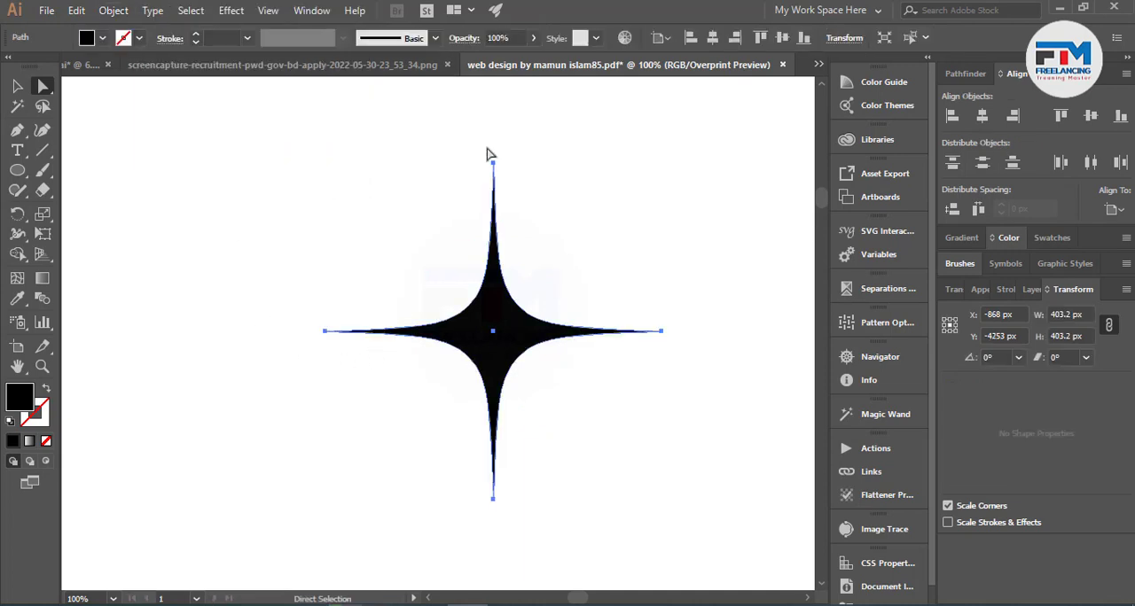
left_click(472, 197)
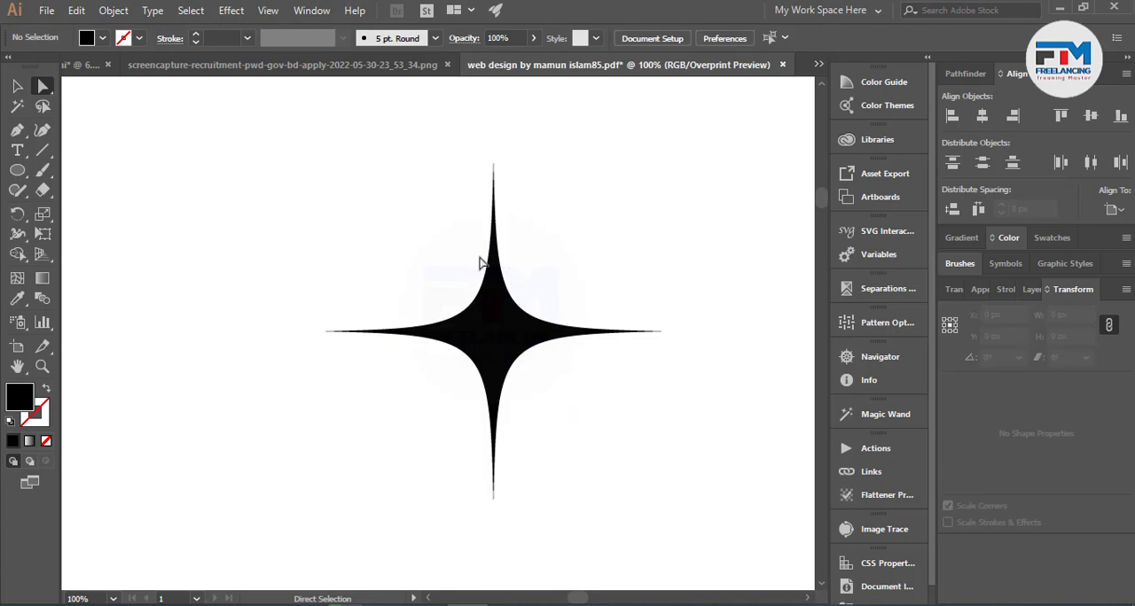
left_click(502, 266)
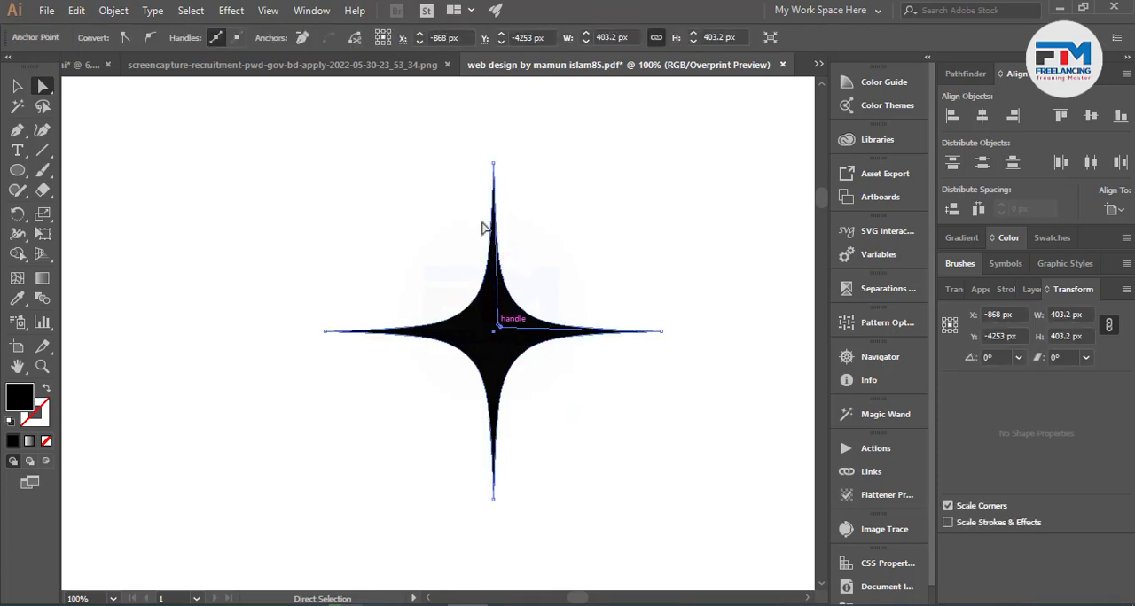
Try moving the top anchor point of the expanded star, then undo the move and deselect the star.
left_click(494, 161)
left_click(493, 165)
left_click_drag(494, 166, 393, 184)
key("ctrl+z")
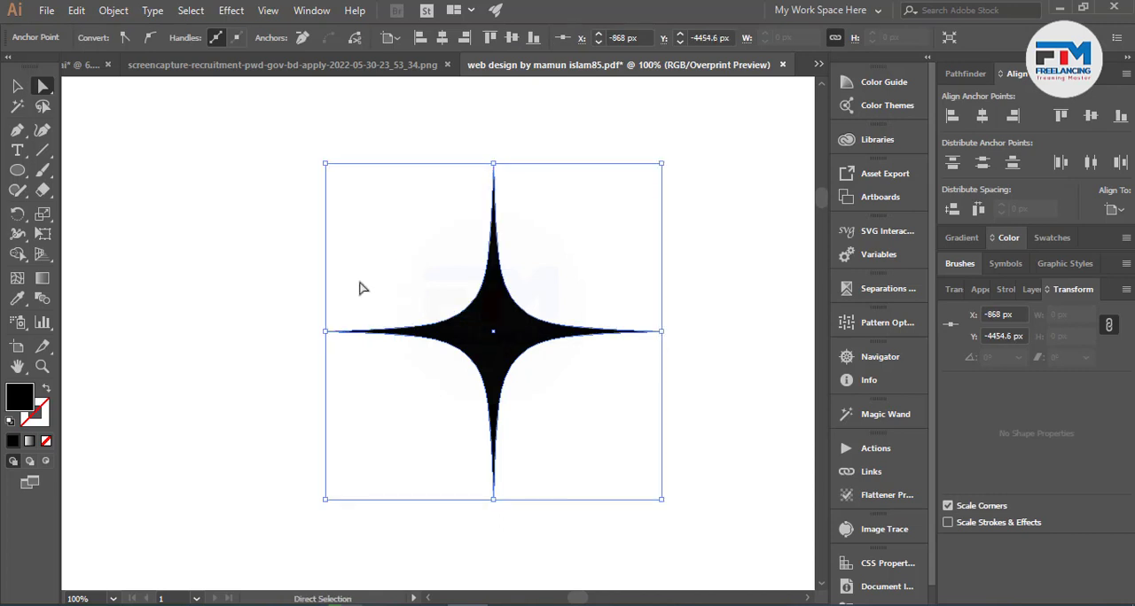
left_click(339, 260)
left_click_drag(294, 204, 673, 470)
left_click(600, 403)
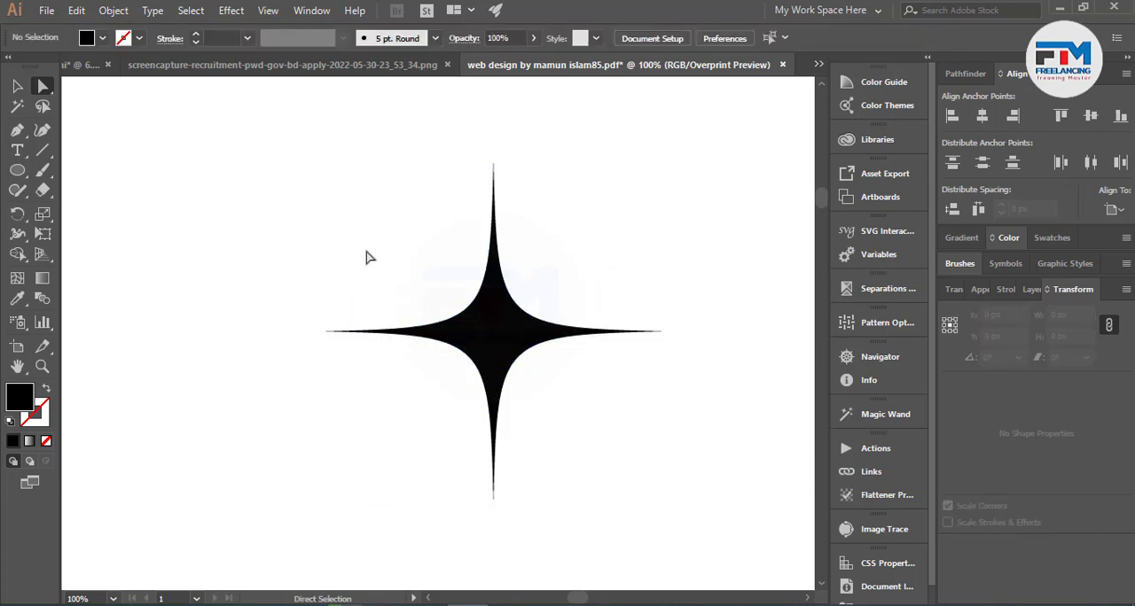
Draw a horizontal line about 589 px long above the star and give it a black stroke with no fill.
scroll(336, 240, "up", 3)
key("backslash")
left_click_drag(150, 202, 640, 229)
scroll(493, 266, "up", 3)
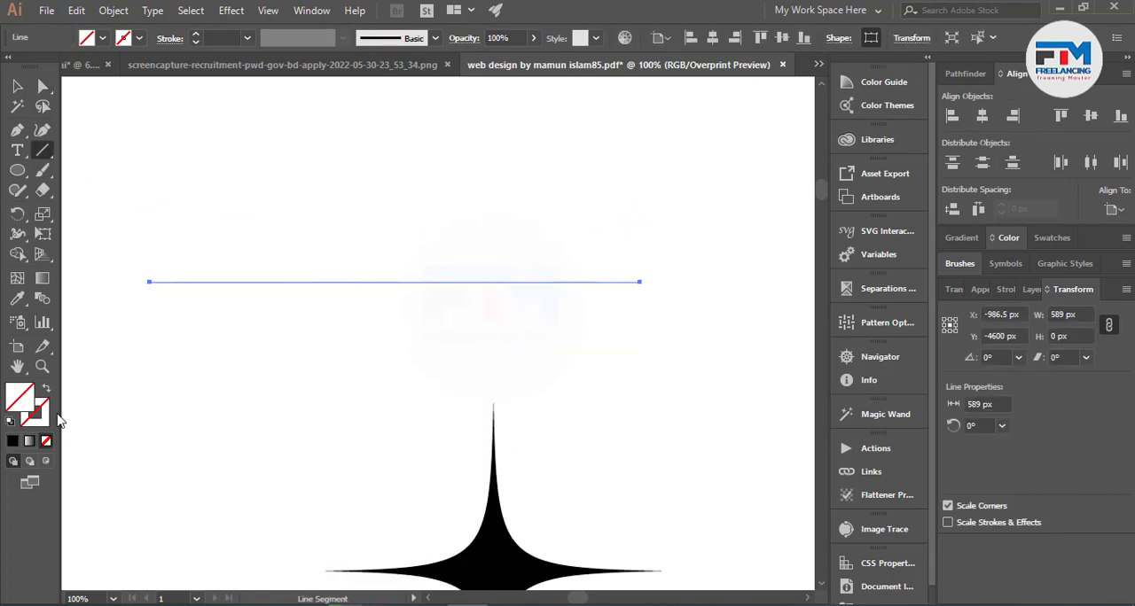
left_click(12, 440)
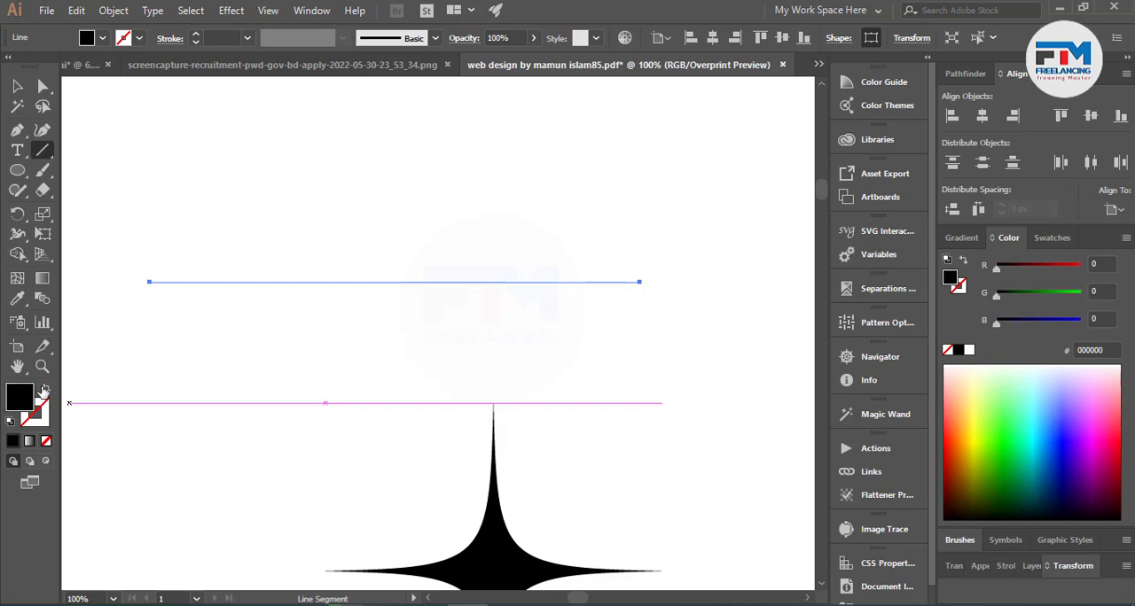
left_click(46, 388)
left_click(28, 423)
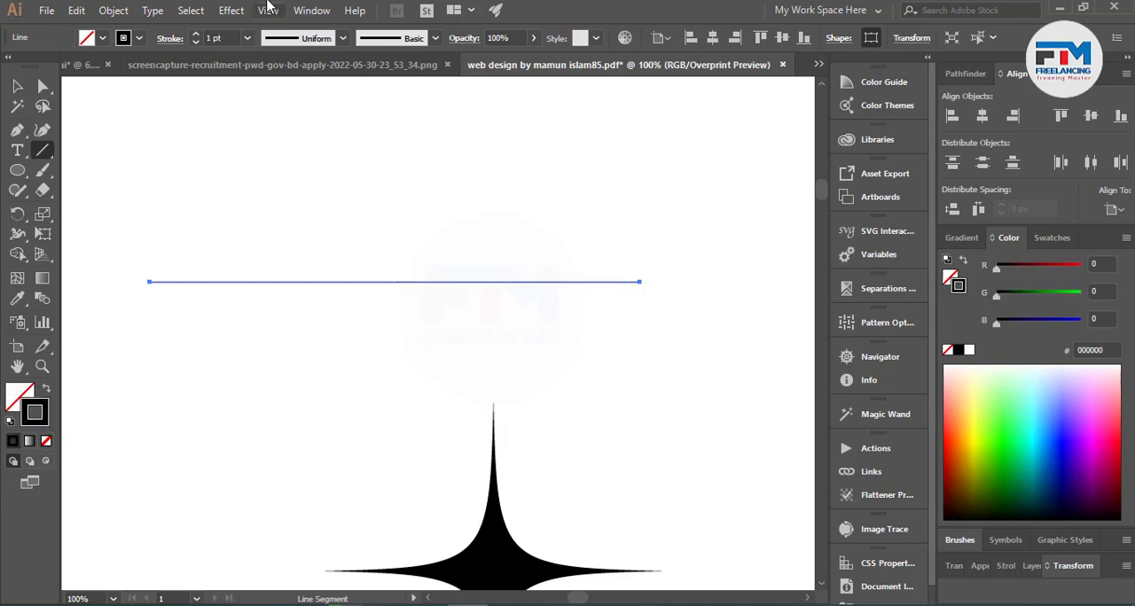
Set the line's stroke weight to 29 pt and deselect it.
left_click(196, 35)
left_click(195, 35)
left_click(196, 34)
left_click(196, 35)
left_click(196, 34)
left_click(196, 34)
left_click(196, 34)
left_click(196, 34)
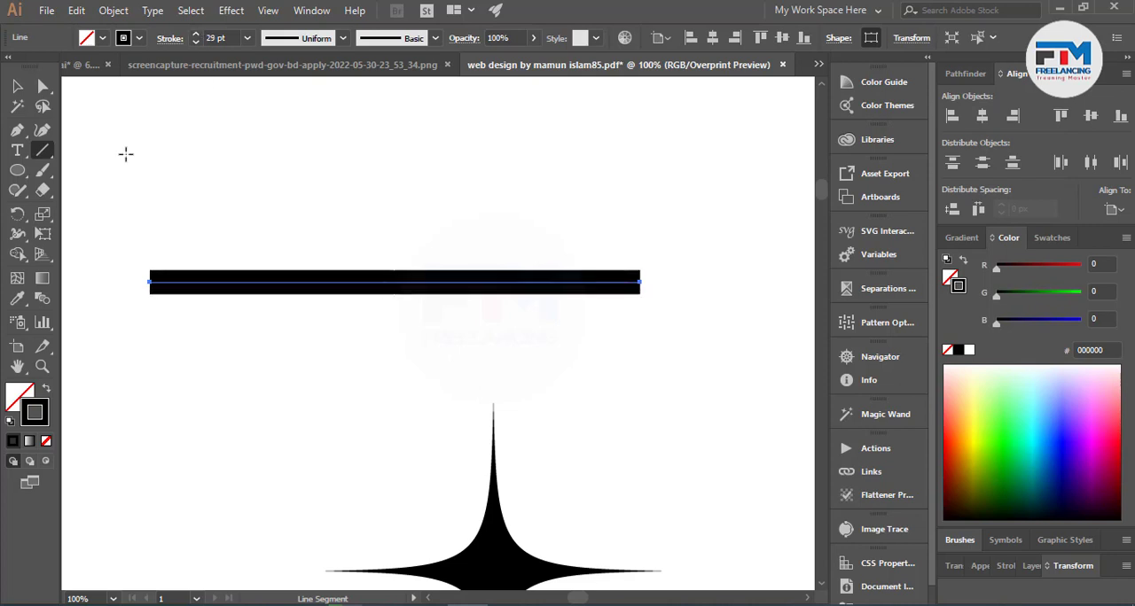
left_click(17, 86)
left_click(97, 180)
Draw a rectangle about 589 by 27 px above the thick line, with a black fill and no stroke.
left_click_drag(17, 170, 56, 167)
left_click(97, 170)
mouse_move(150, 194)
left_mouse_down()
mouse_move(535, 229)
mouse_move(622, 229)
mouse_move(643, 215)
left_mouse_up()
left_click(17, 86)
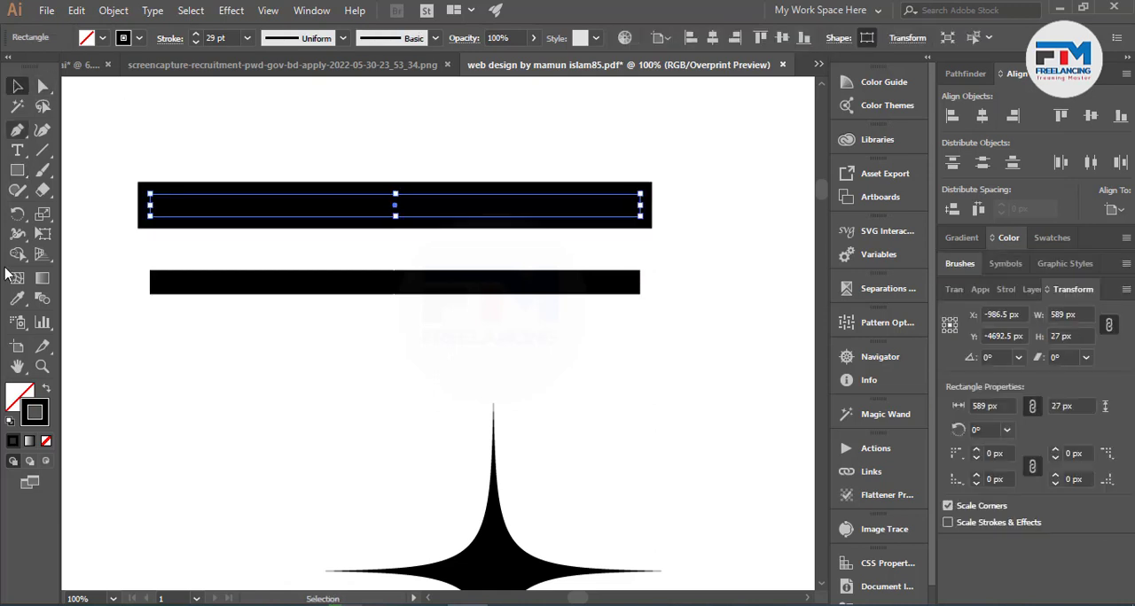
left_click(47, 442)
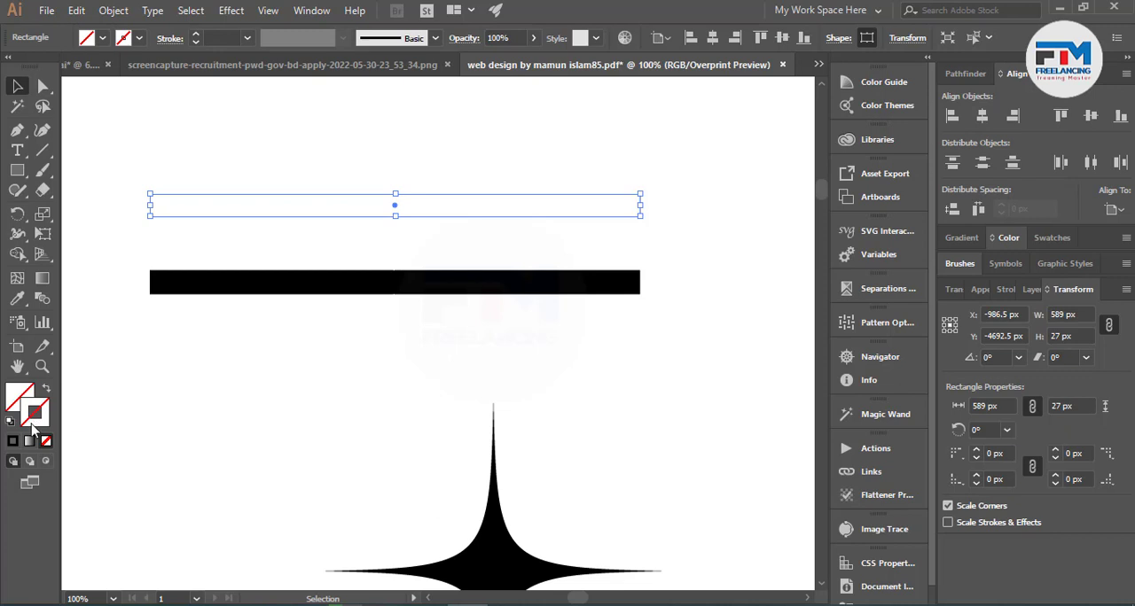
left_click(12, 440)
left_click(46, 388)
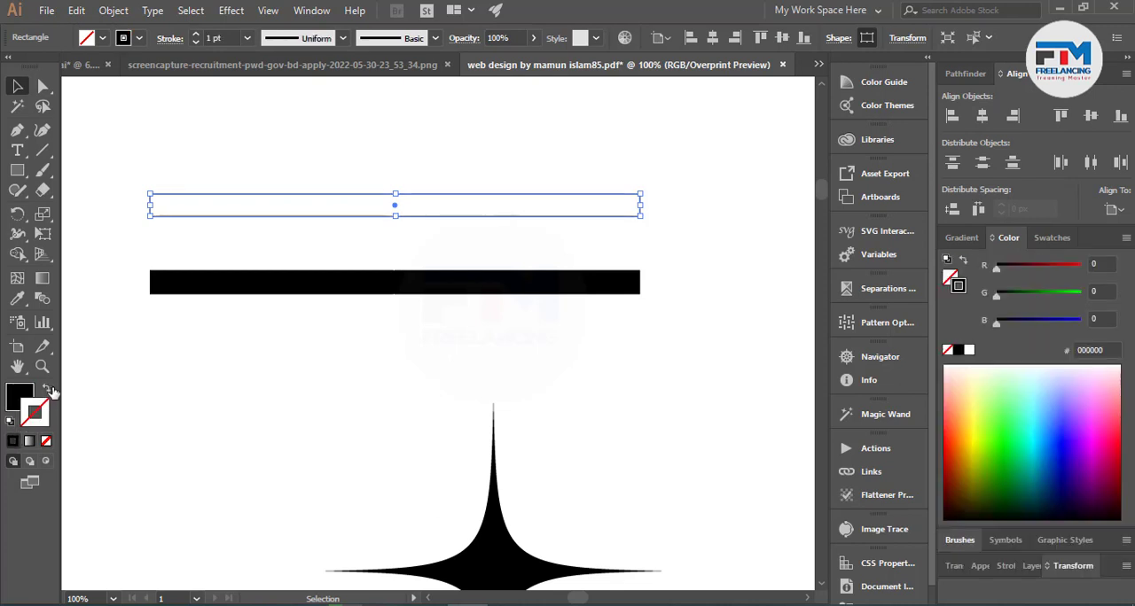
Make the black rectangle slightly taller by extending its bottom edge downward, then deselect it.
left_click(154, 414)
left_click(317, 209)
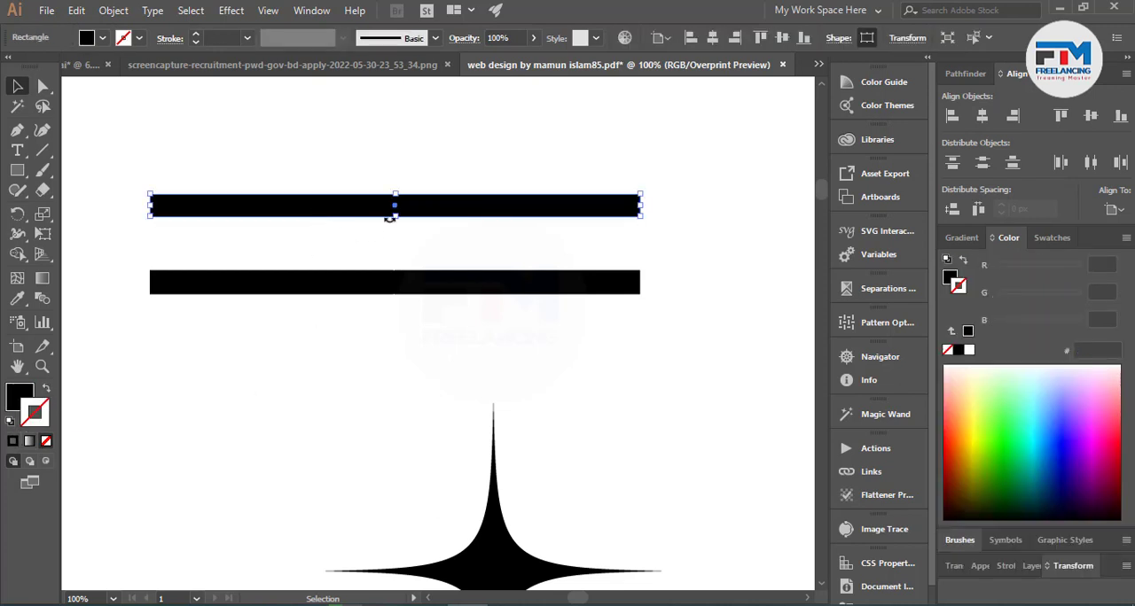
left_click_drag(394, 217, 394, 220)
left_click(353, 172)
left_click(396, 228)
left_click(393, 170)
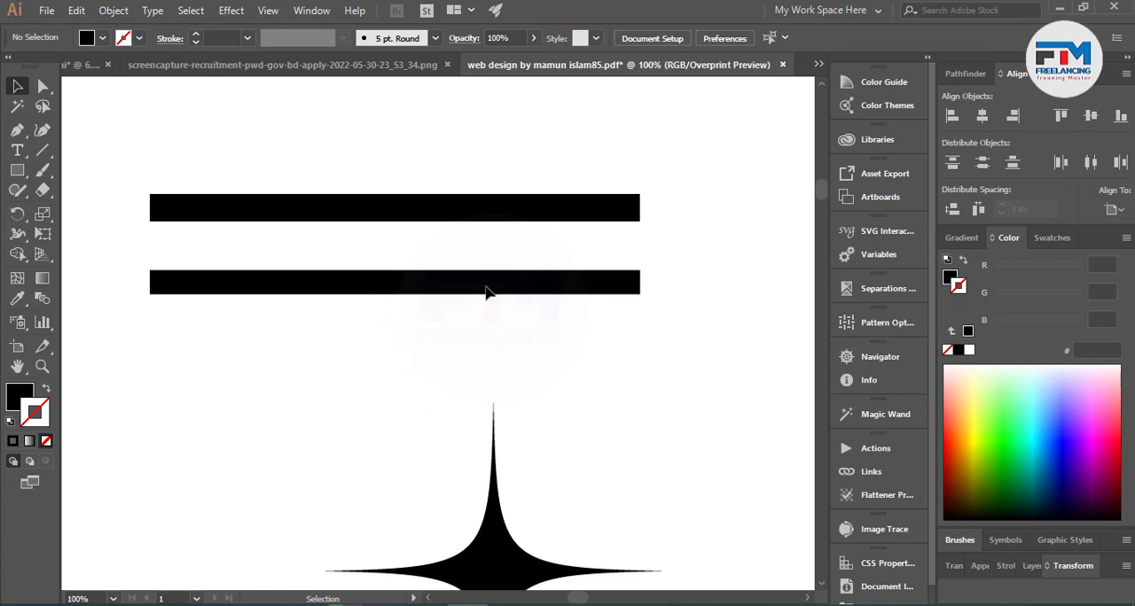
Switch to Outline view and expand the thick line's stroke into a filled shape.
key("a")
key("ctrl+y")
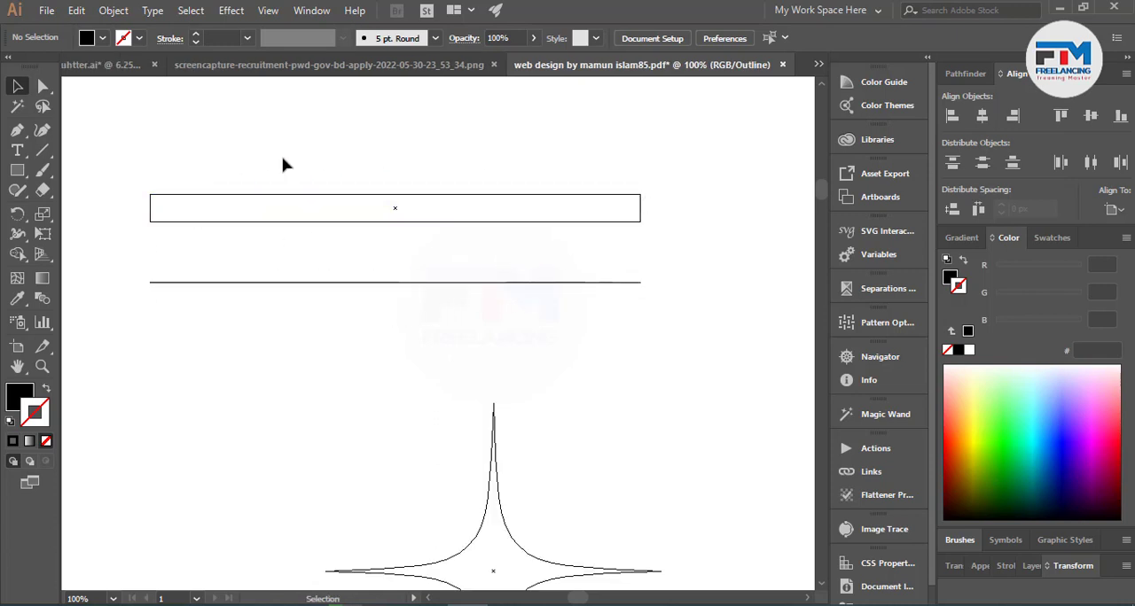
left_click(355, 285)
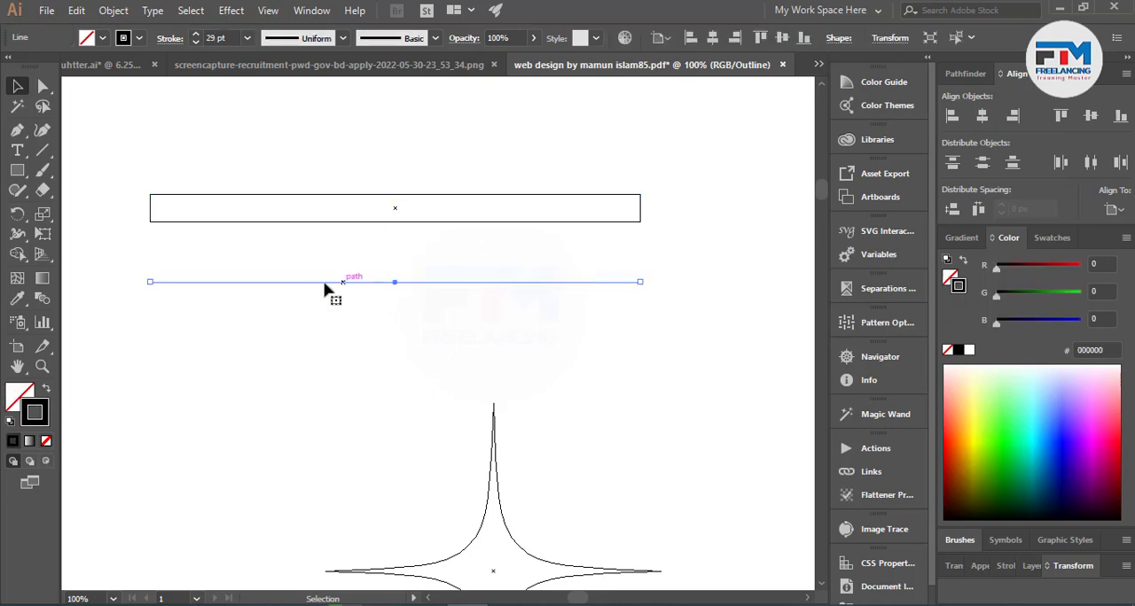
left_click(113, 10)
left_click(228, 168)
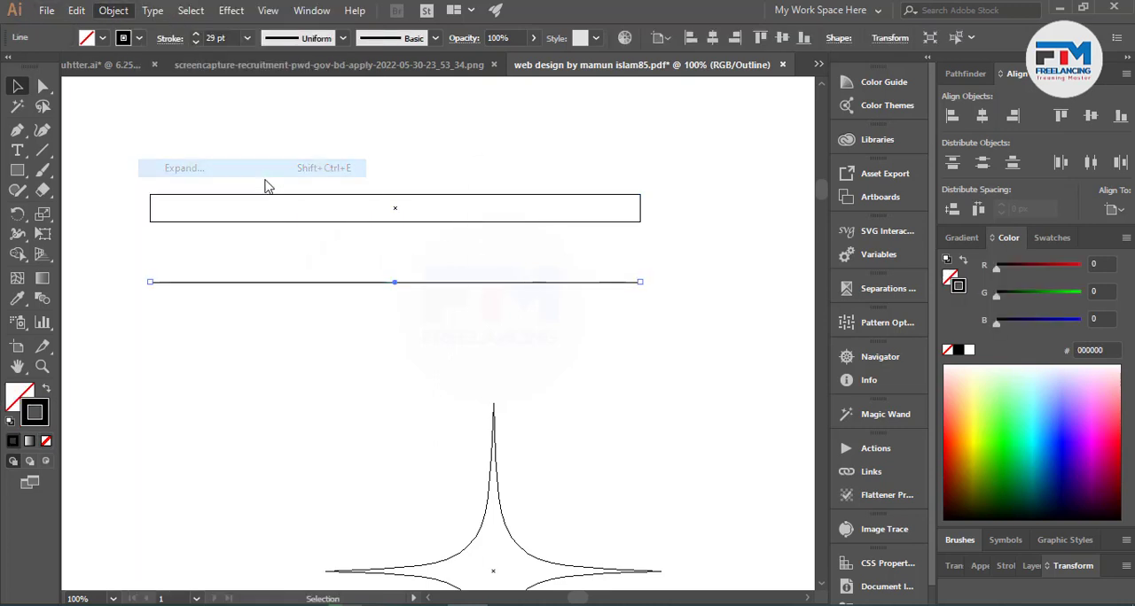
left_click(523, 401)
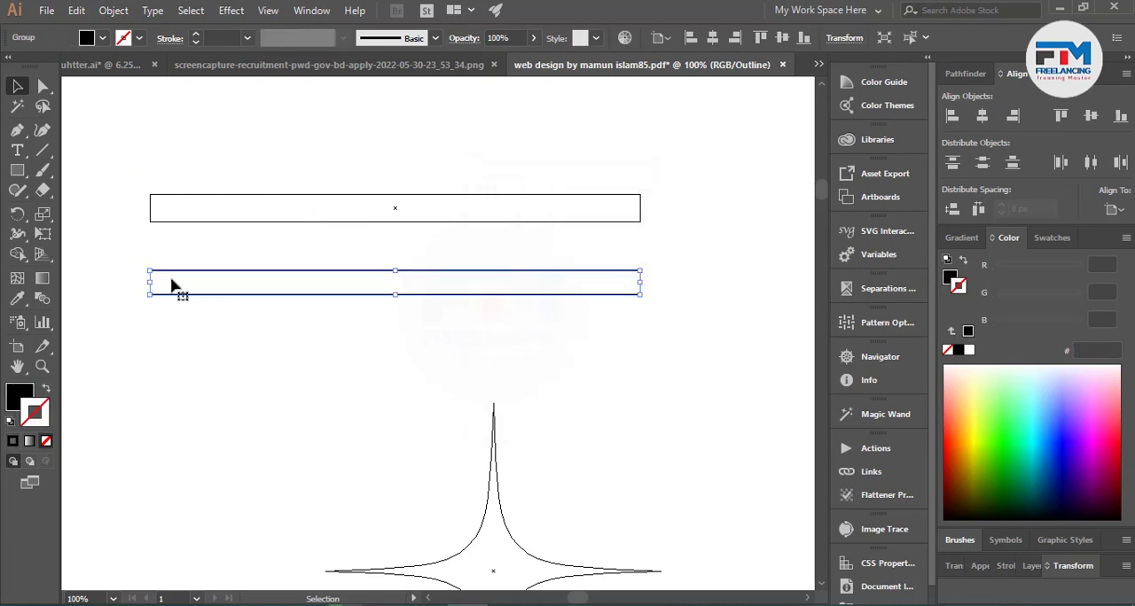
left_click(658, 364)
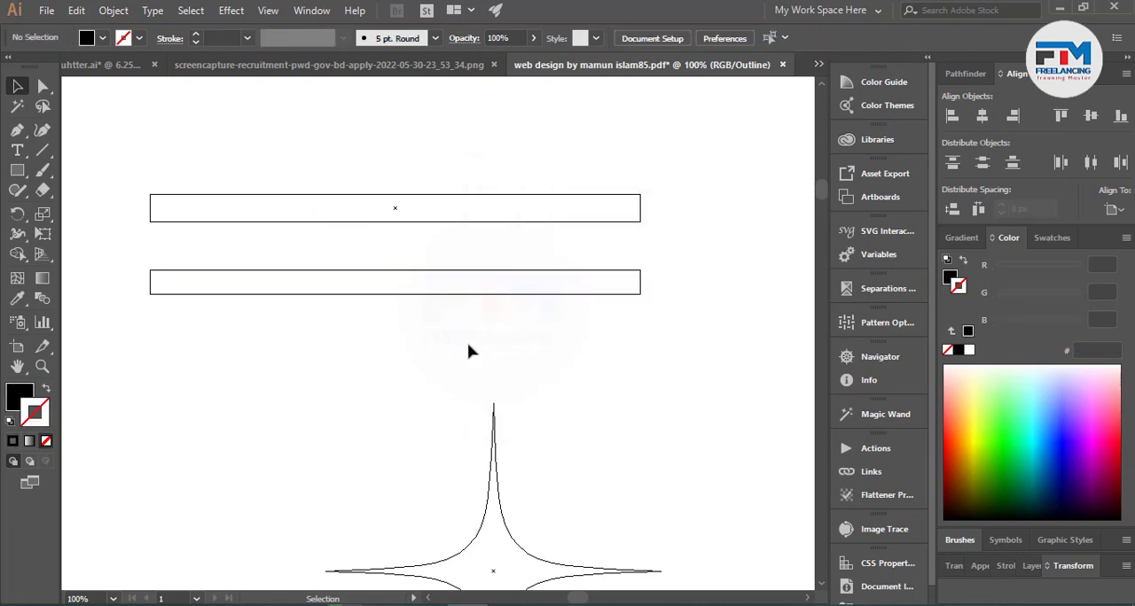
Leave Outline view, compare the two black bars by selecting each, and restore Overprint Preview.
key("ctrl+y")
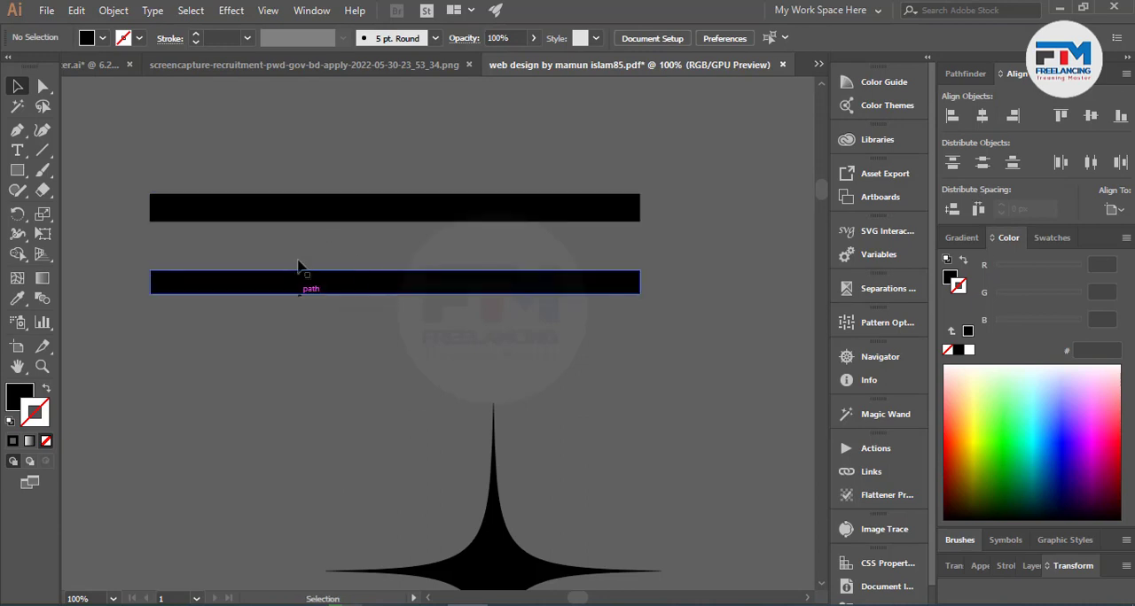
left_click(346, 283)
left_click(360, 400)
left_click(382, 212)
left_click(387, 286)
left_click(230, 10)
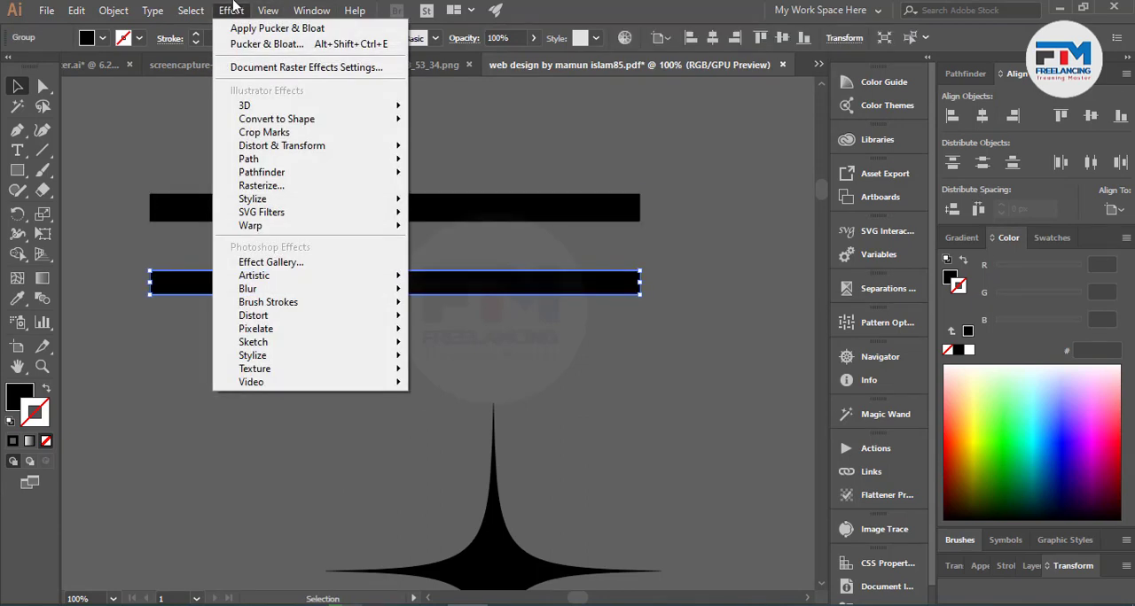
mouse_move(271, 17)
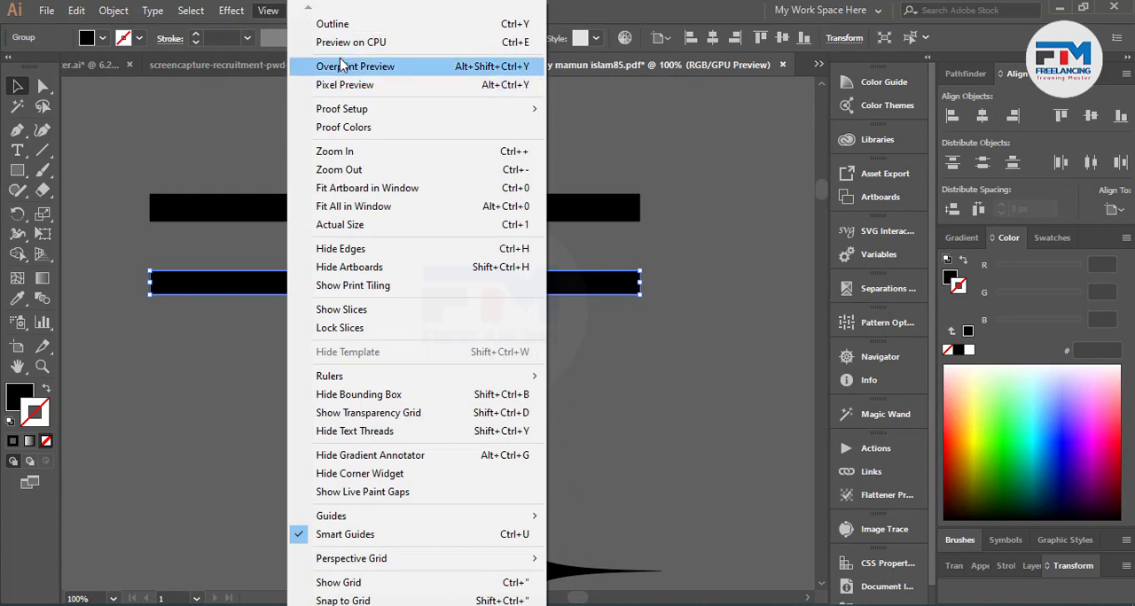
left_click(345, 74)
left_click(293, 120)
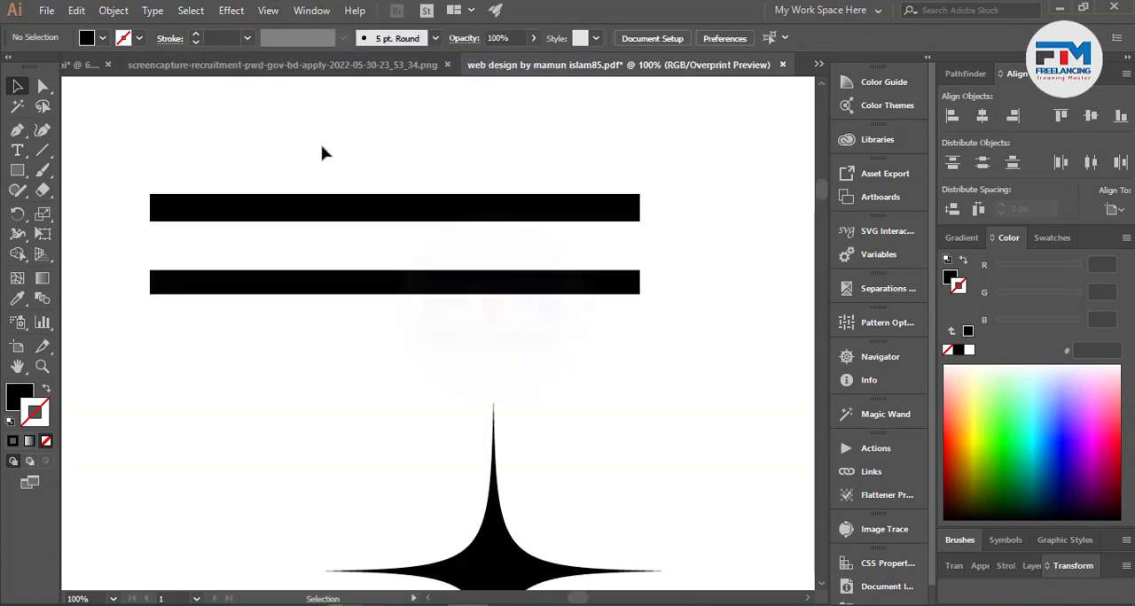
Move the upper black bar down closer to the lower one, then select the star.
left_click_drag(335, 170, 383, 327)
left_click(295, 167)
left_click(372, 221)
left_click_drag(372, 221, 647, 325)
scroll(562, 398, "down", 3)
left_click_drag(363, 355, 590, 483)
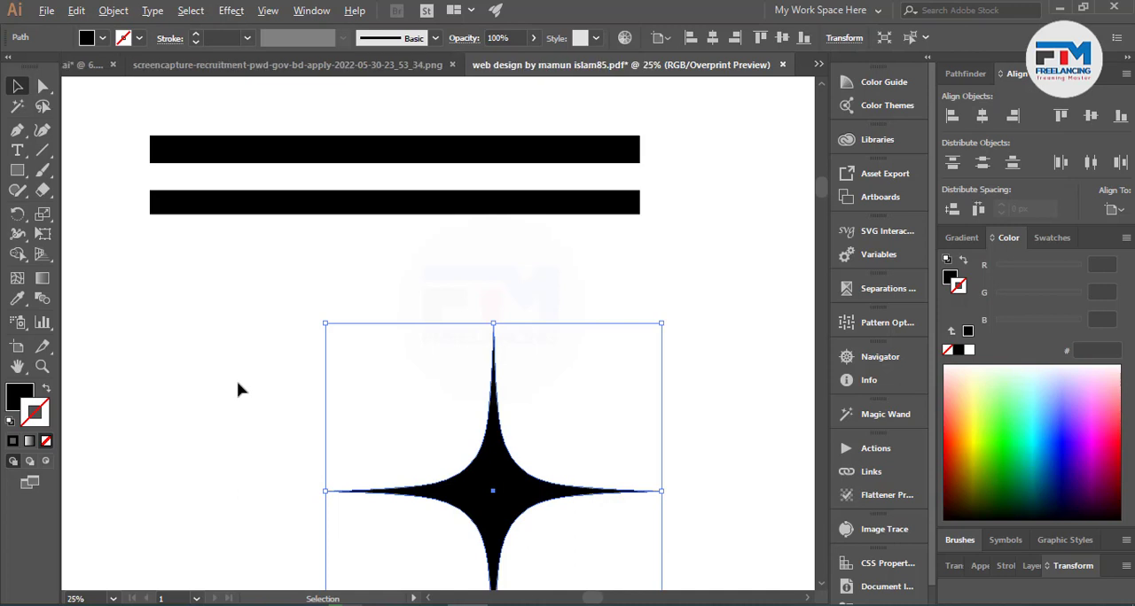
Review the Shutterstock file-ready conditions on the orange artboard, from expanding effects and strokes to the rule on images.
scroll(237, 386, "down", 4)
scroll(274, 411, "down", 2)
scroll(502, 434, "down", 1)
scroll(482, 442, "up", 2)
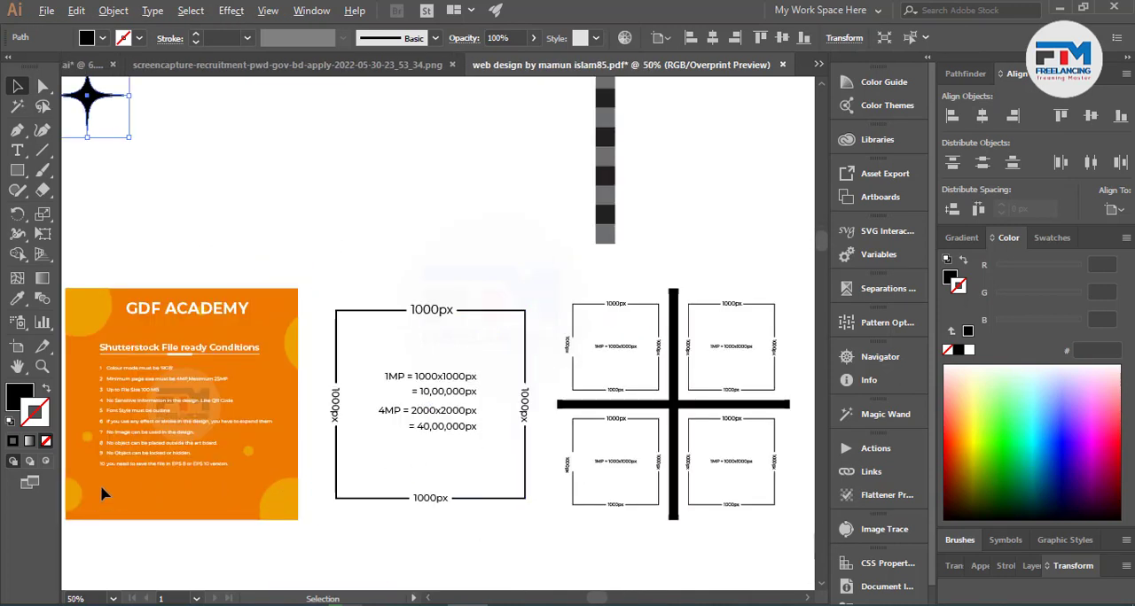
scroll(124, 474, "up", 3)
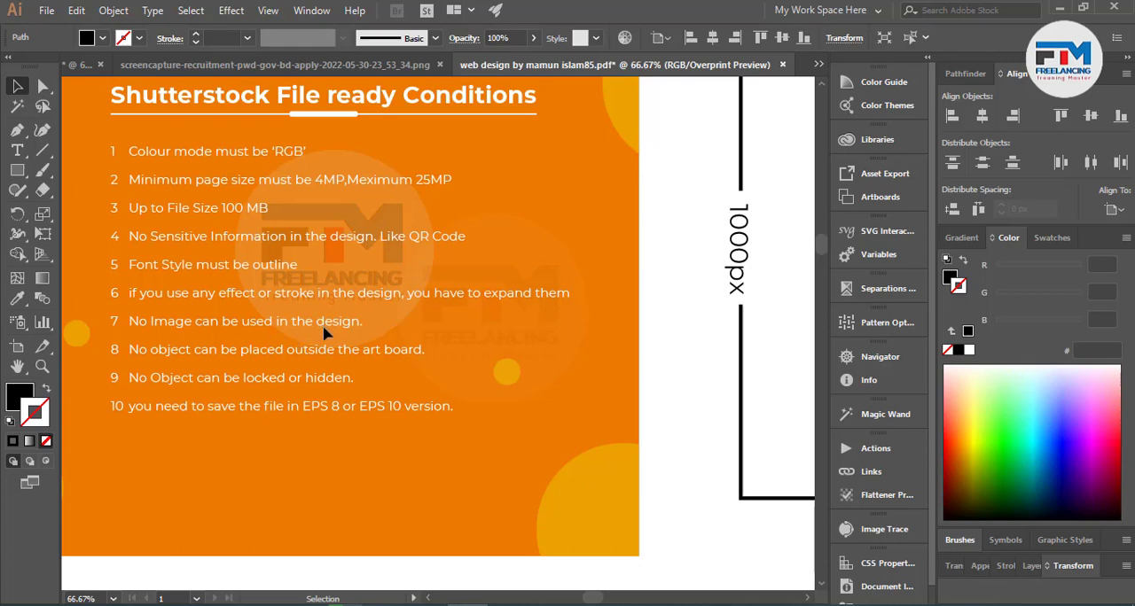
scroll(594, 358, "down", 1)
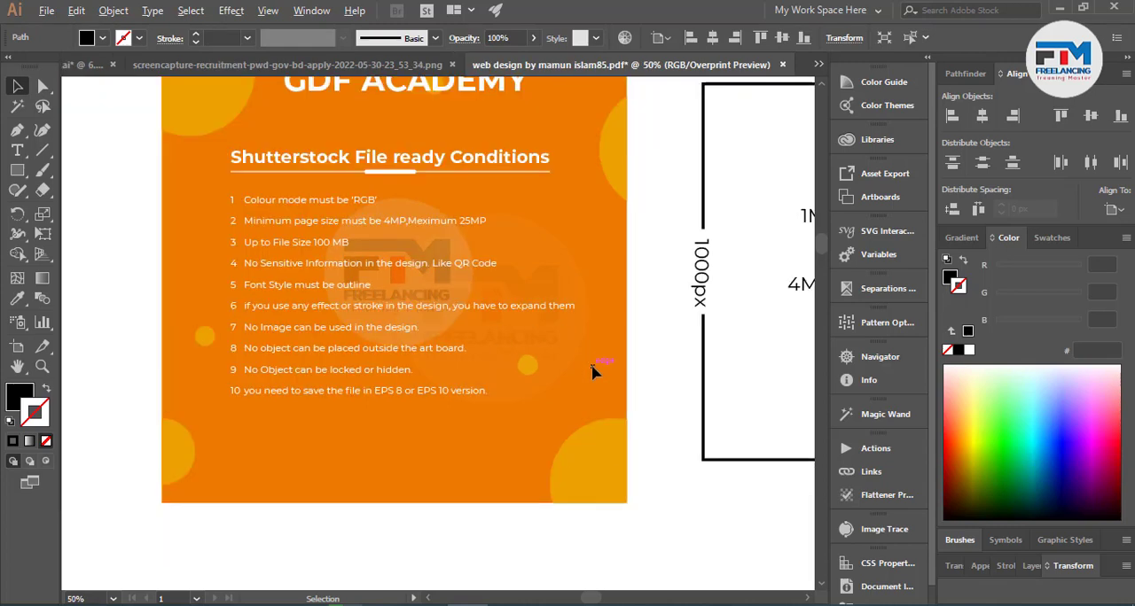
scroll(554, 414, "up", 2)
scroll(597, 398, "down", 1)
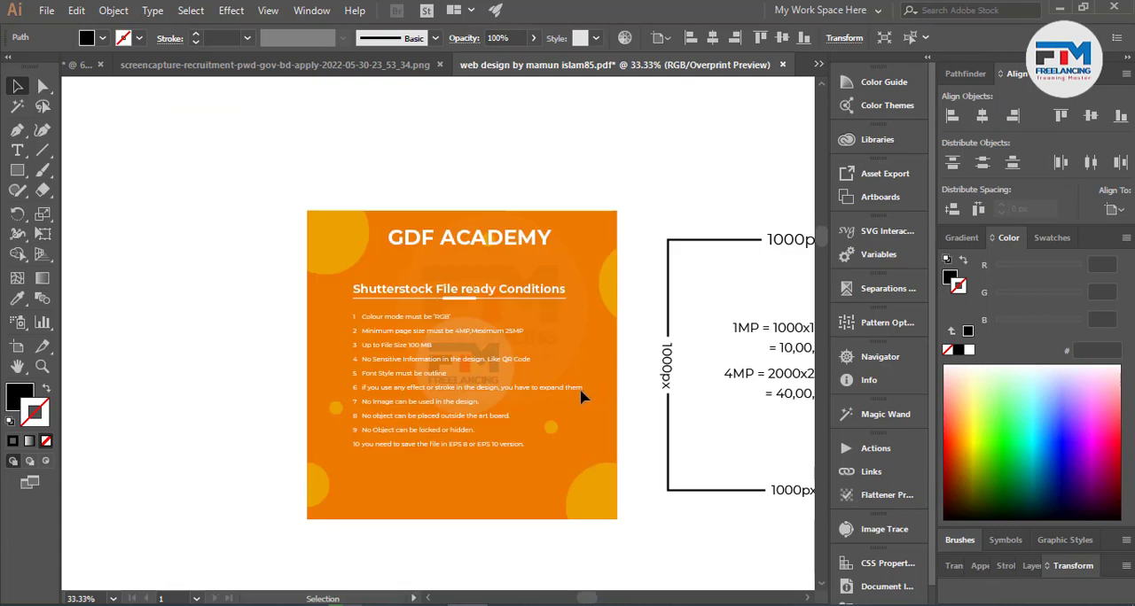
scroll(583, 395, "up", 3)
scroll(582, 398, "up", 3)
scroll(520, 284, "down", 2)
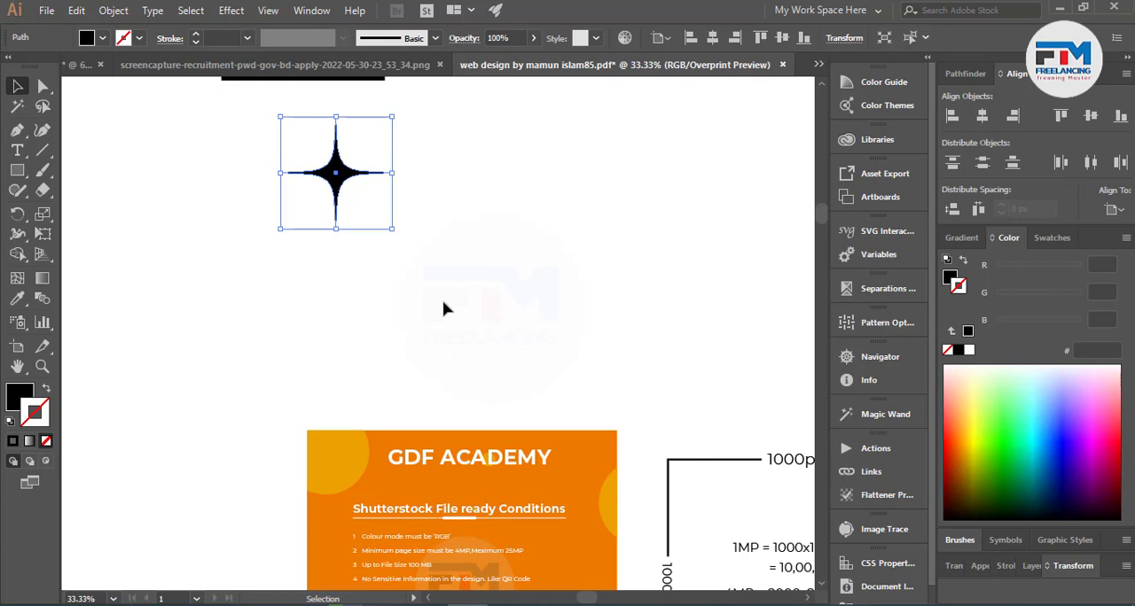
Draw a black rectangle about 546 by 710 px in the empty area beside the star.
scroll(443, 308, "up", 2)
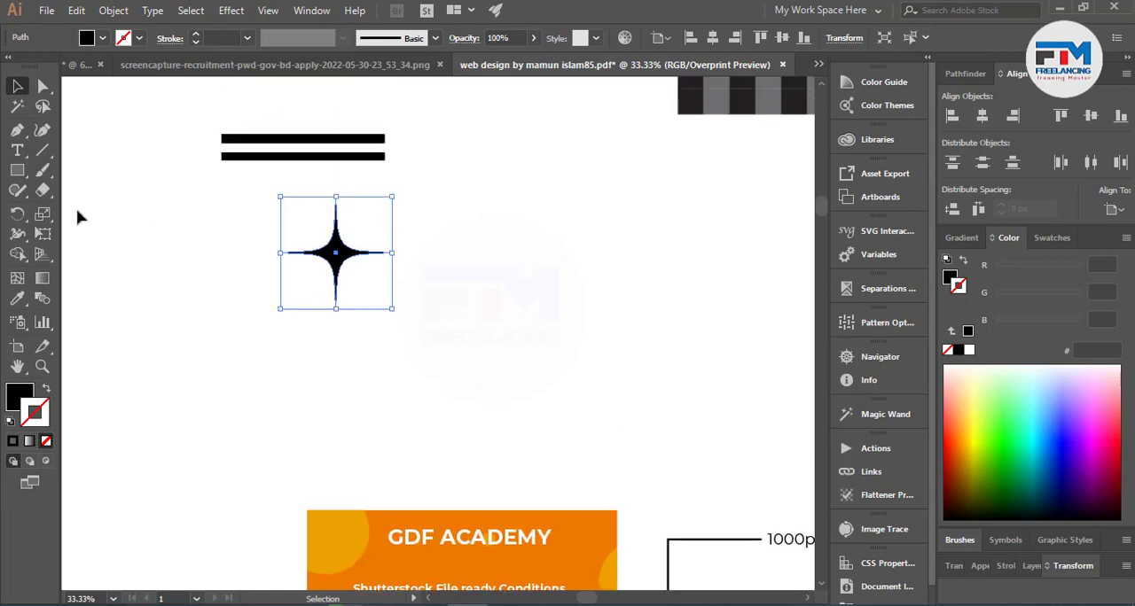
left_click(16, 170)
left_click_drag(491, 199, 642, 393)
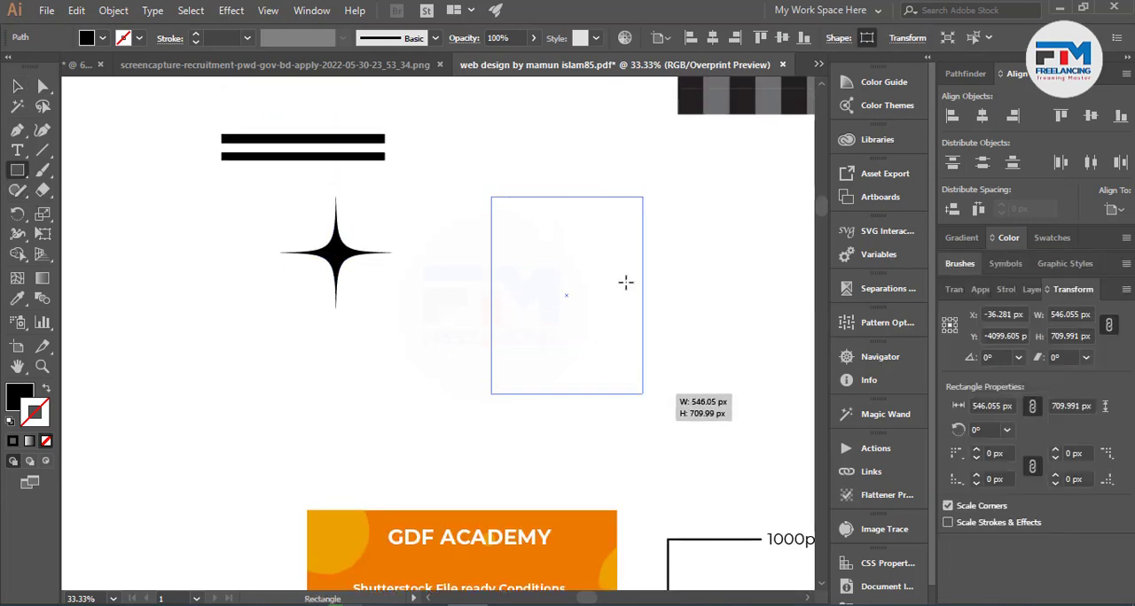
left_click(17, 86)
left_click(557, 189)
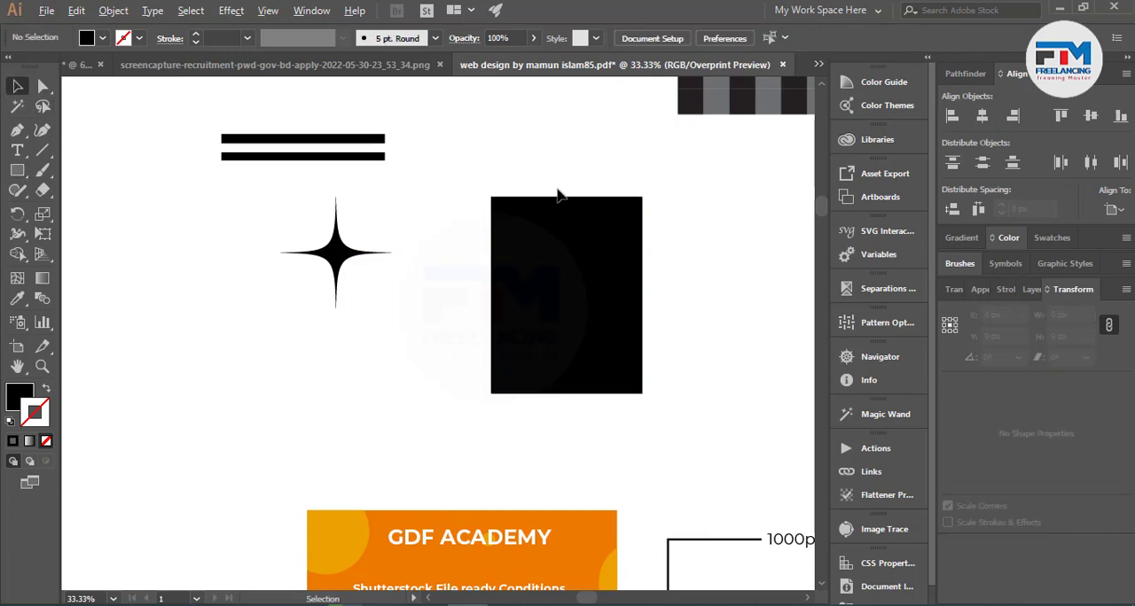
Draw a smaller rectangle about 231 by 295 px from the upper-left corner of the large black rectangle.
scroll(558, 189, "up", 2)
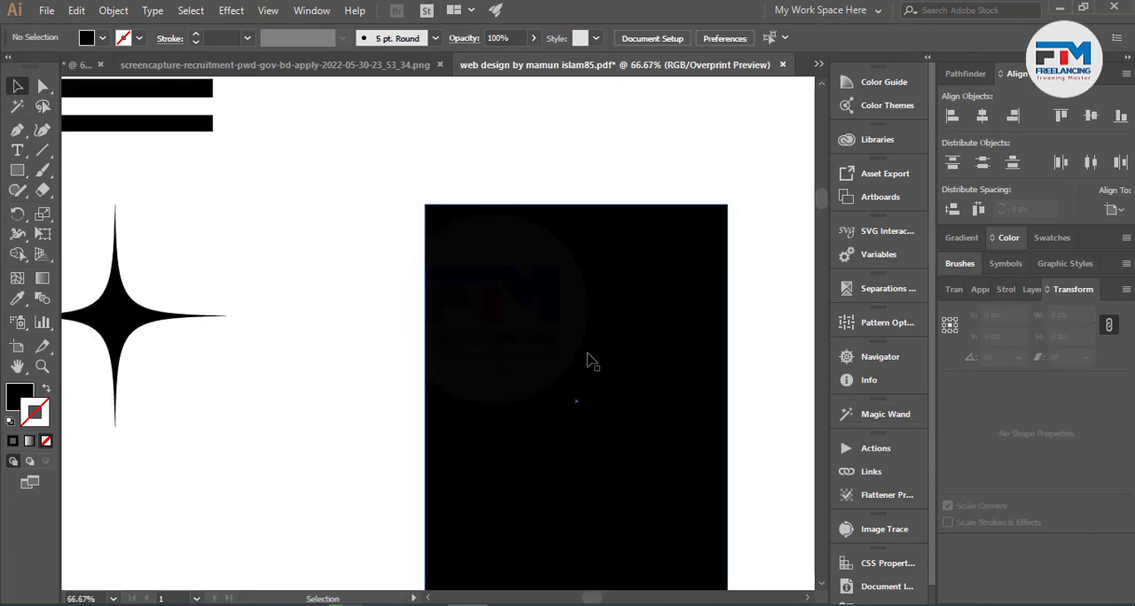
left_click(17, 170)
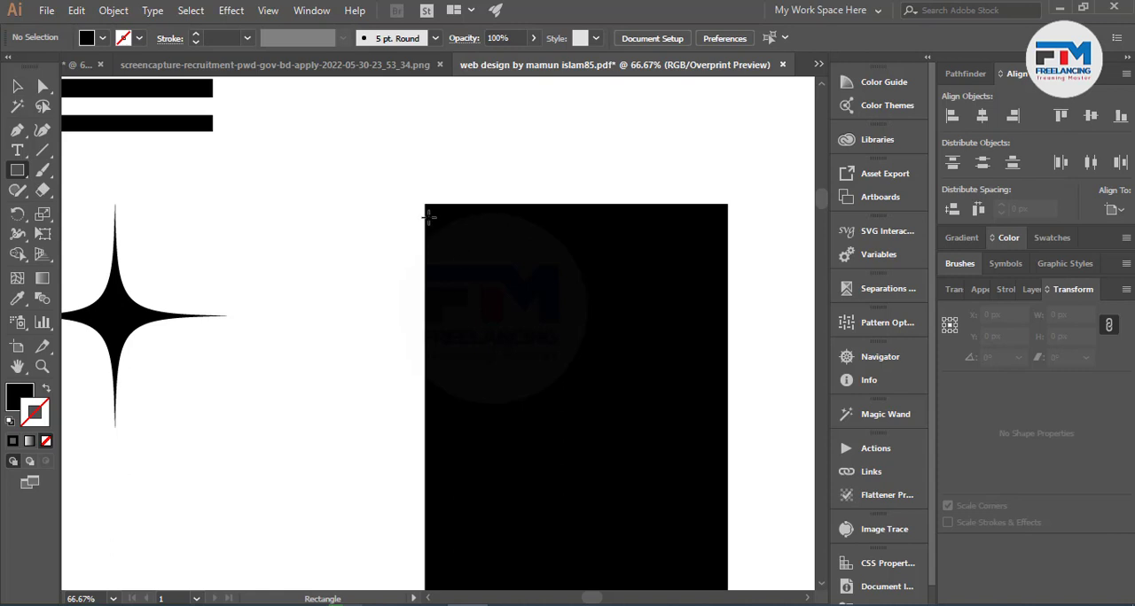
left_click_drag(423, 205, 553, 367)
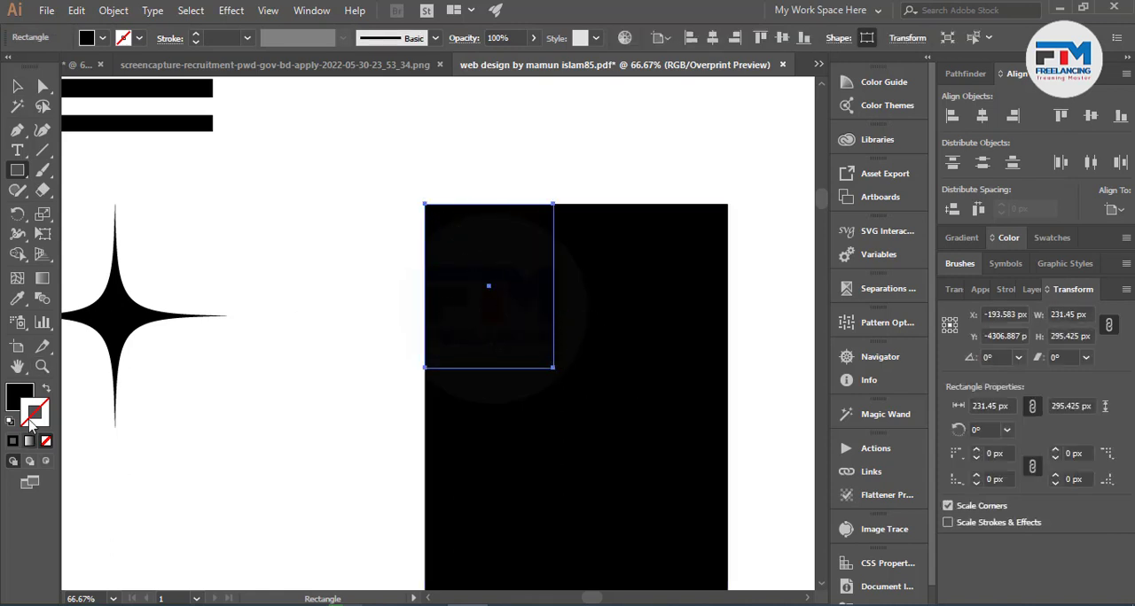
Fill the smaller rectangle in the upper-left corner of the black rectangle with green 00c321.
left_click(20, 399)
left_click(1007, 435)
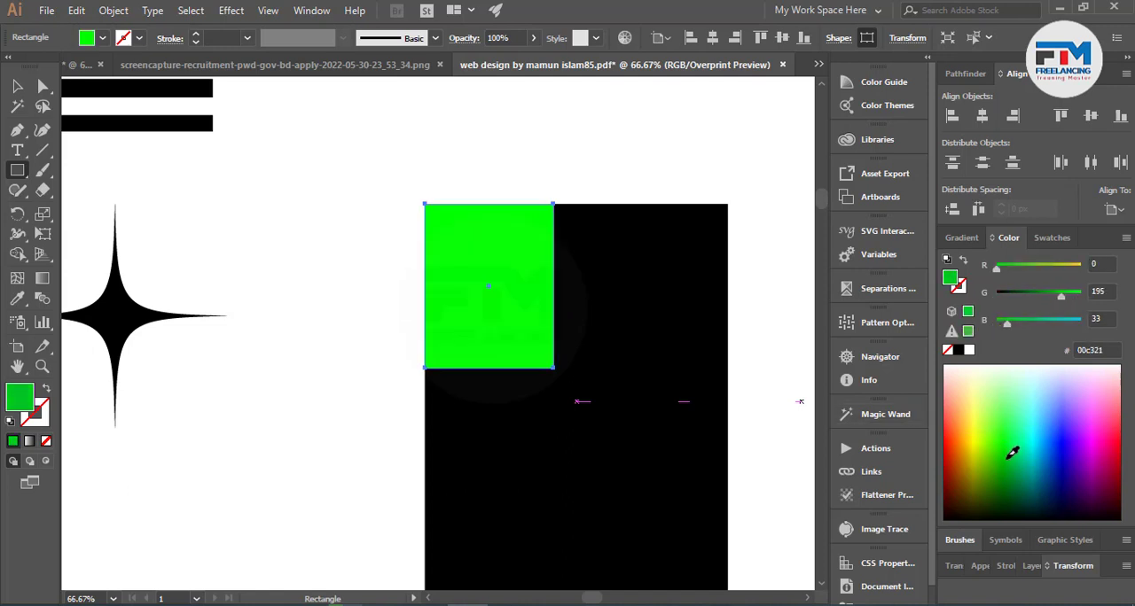
left_click(17, 86)
left_click_drag(310, 157, 745, 448)
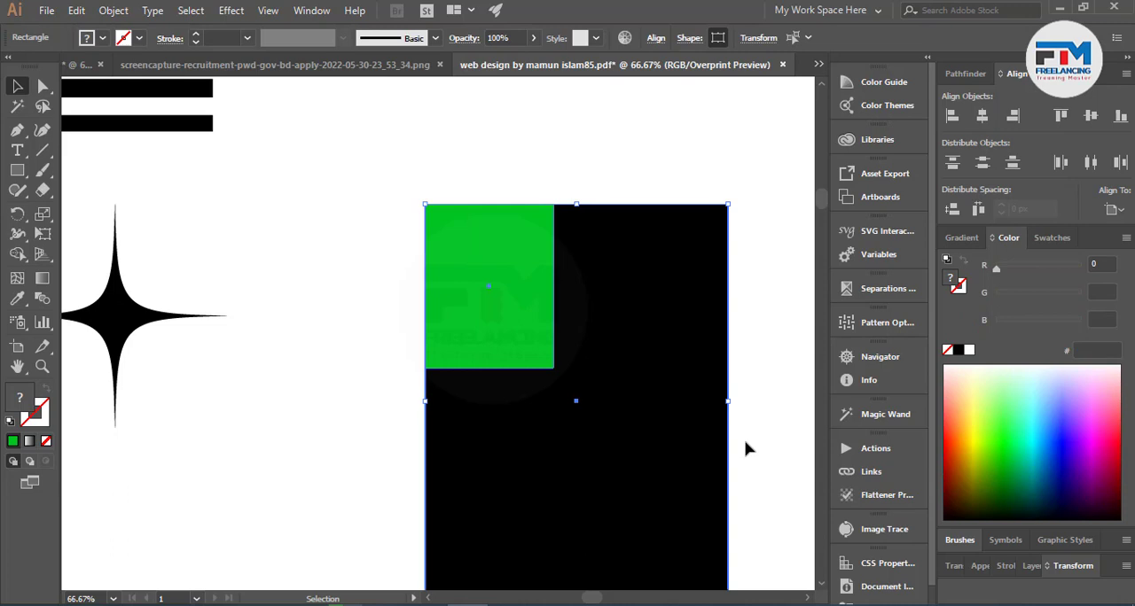
left_click(520, 322)
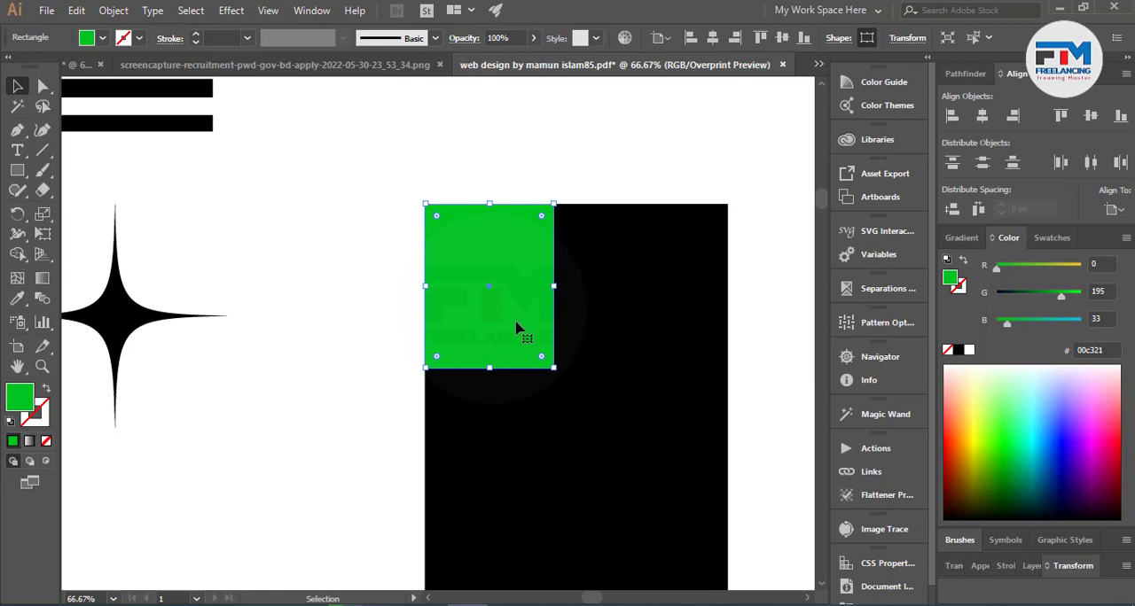
key("Delete")
scroll(515, 328, "up", 7)
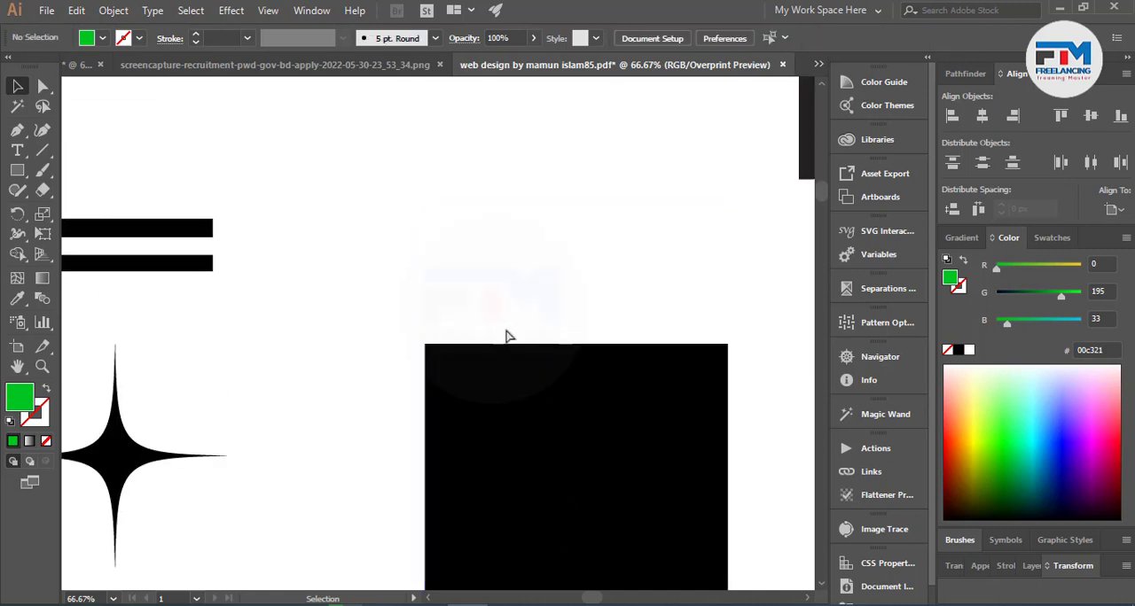
key("ctrl+z")
left_click(450, 255)
Draw a 65 px square in the empty area above the rectangles and fill it with the lightest grey swatch.
left_click(17, 171)
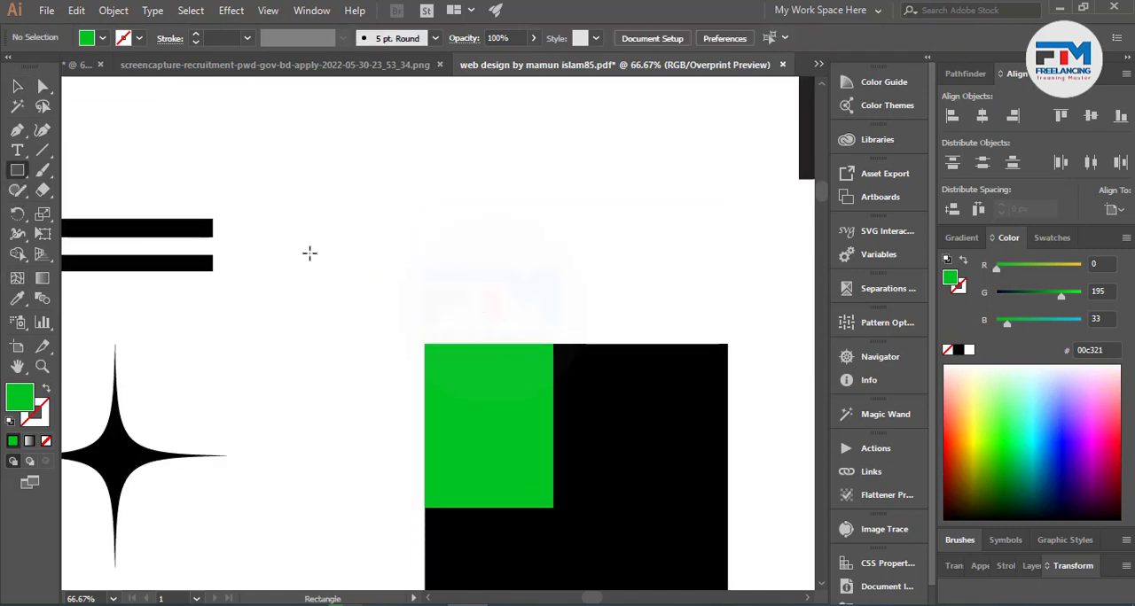
left_click_drag(352, 238, 363, 254)
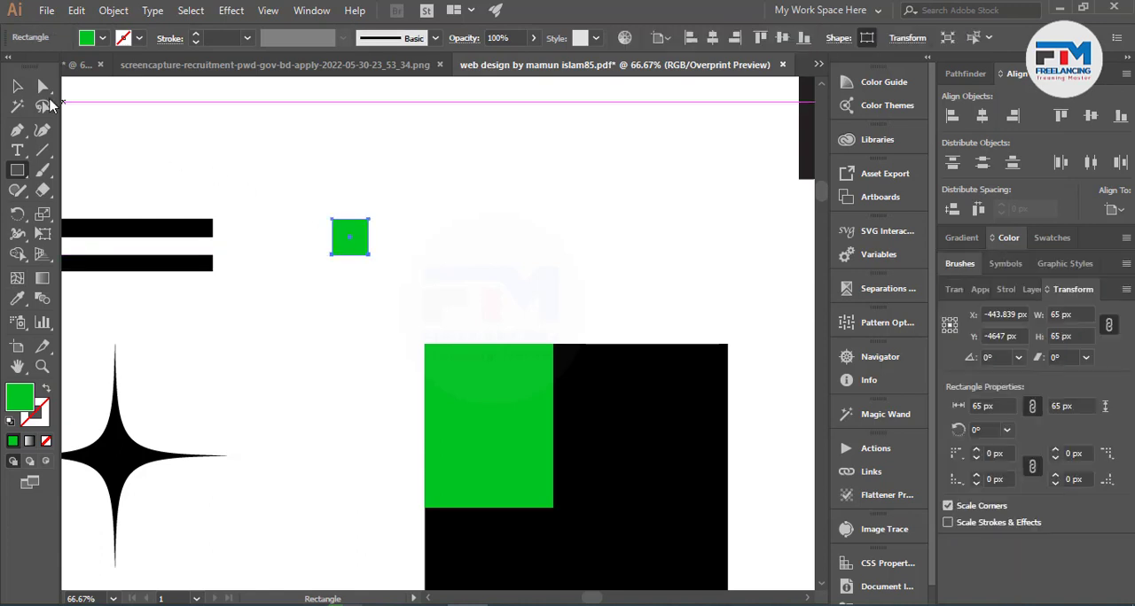
left_click(17, 86)
left_click(103, 39)
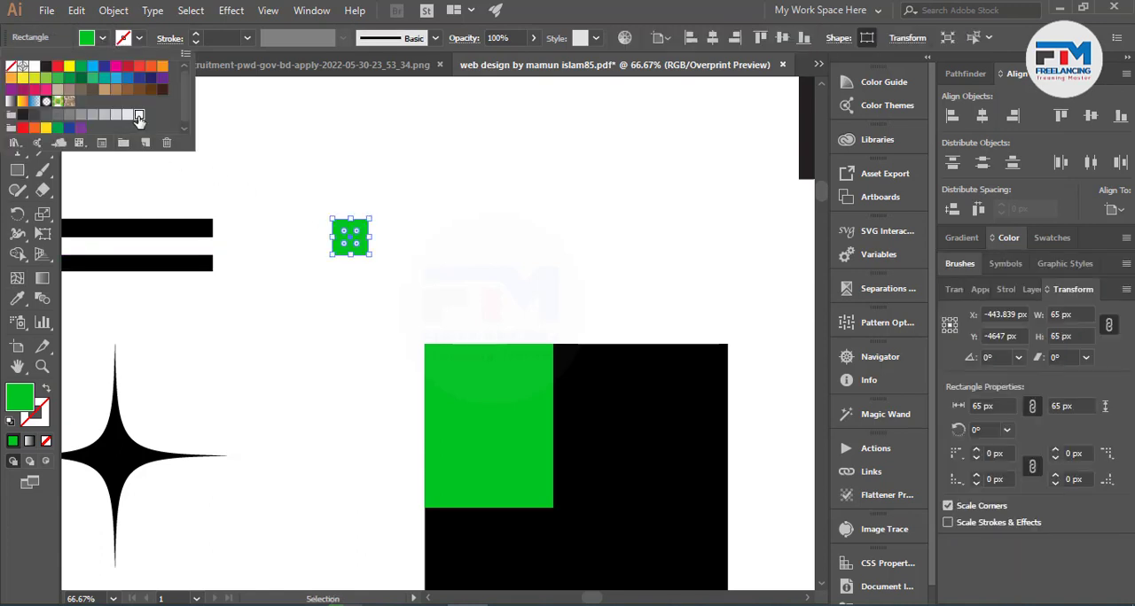
left_click(139, 123)
Copy the light square directly beside the original and fill the copy with a darker grey swatch.
left_click(328, 219)
left_click_drag(363, 253, 401, 254)
left_click(103, 38)
left_click(117, 116)
left_click(108, 115)
Duplicate the pair of grey squares sideways repeatedly to build a row of twelve alternating squares about 780 px wide.
left_click_drag(300, 186, 455, 246)
key("ctrl+d")
key("ctrl+d")
key("ctrl+d")
Copy the whole row of squares directly below the original, shifted sideways by one square so the greys alternate.
left_click_drag(367, 303, 755, 230)
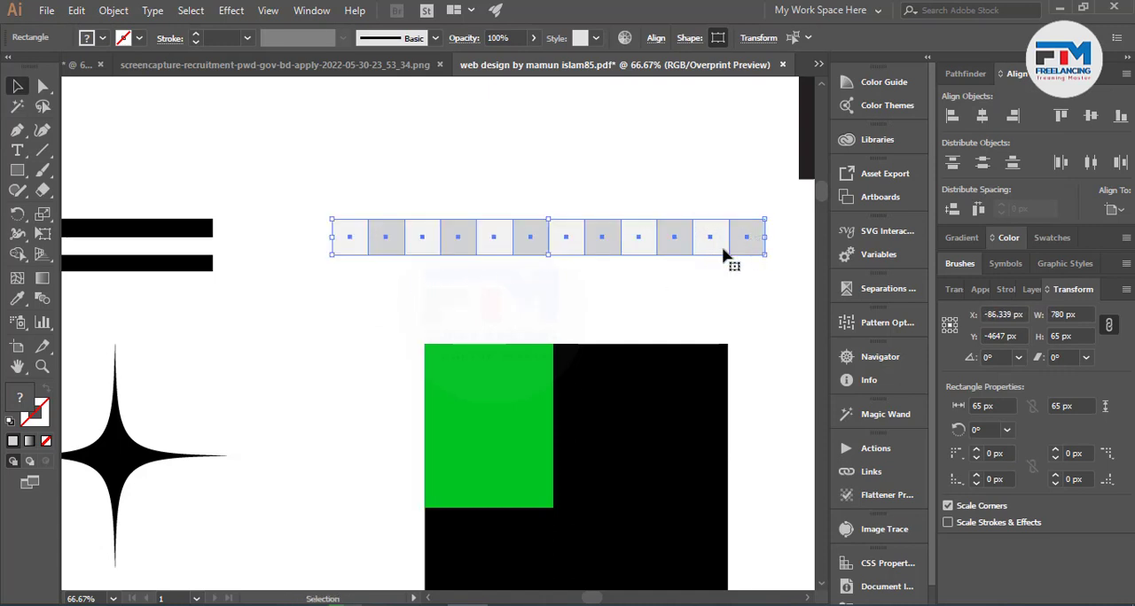
left_click_drag(608, 251, 568, 290)
scroll(592, 282, "down", 2)
Copy the two rows upward and repeat the copy to build a ten-row checkerboard.
left_click_drag(304, 119, 787, 223)
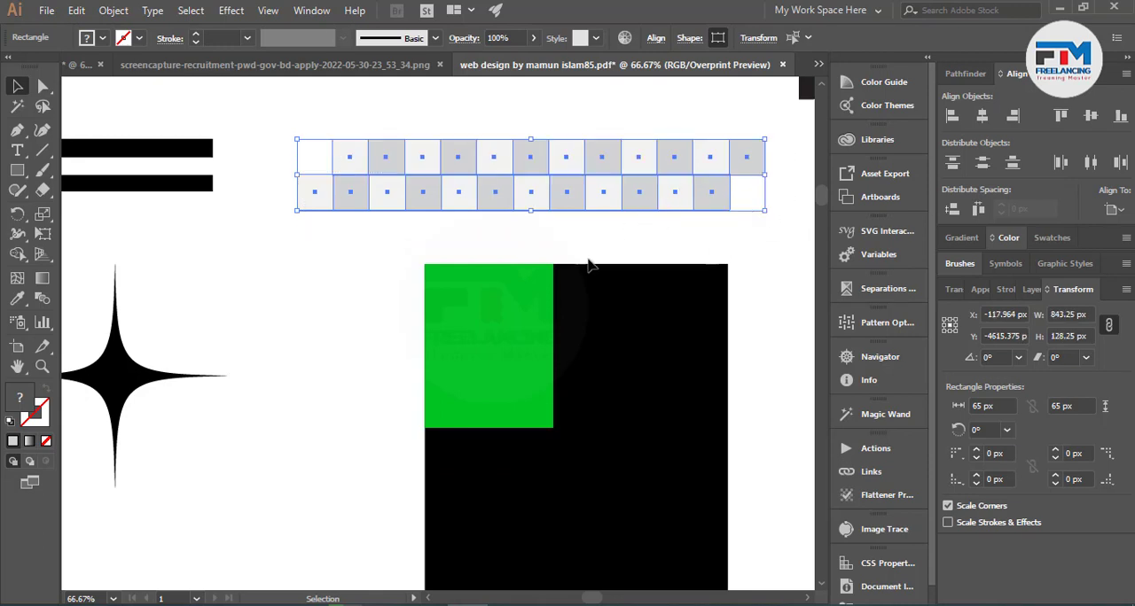
scroll(591, 266, "up", 4)
left_click_drag(576, 351, 561, 282)
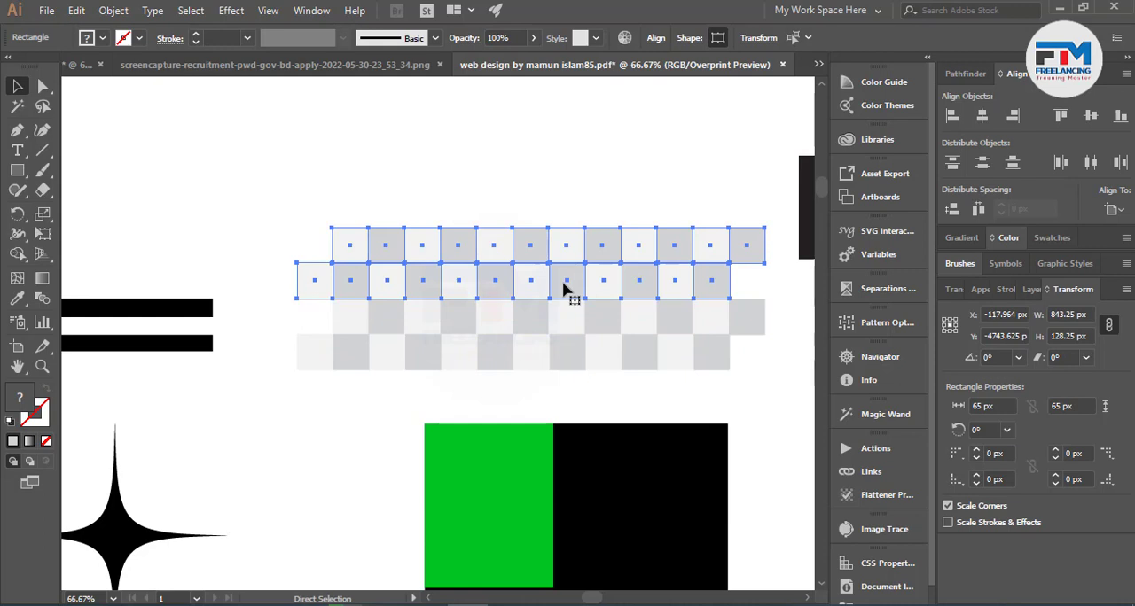
key("ctrl+d")
key("ctrl+d")
key("ctrl+d")
scroll(562, 324, "up", 2)
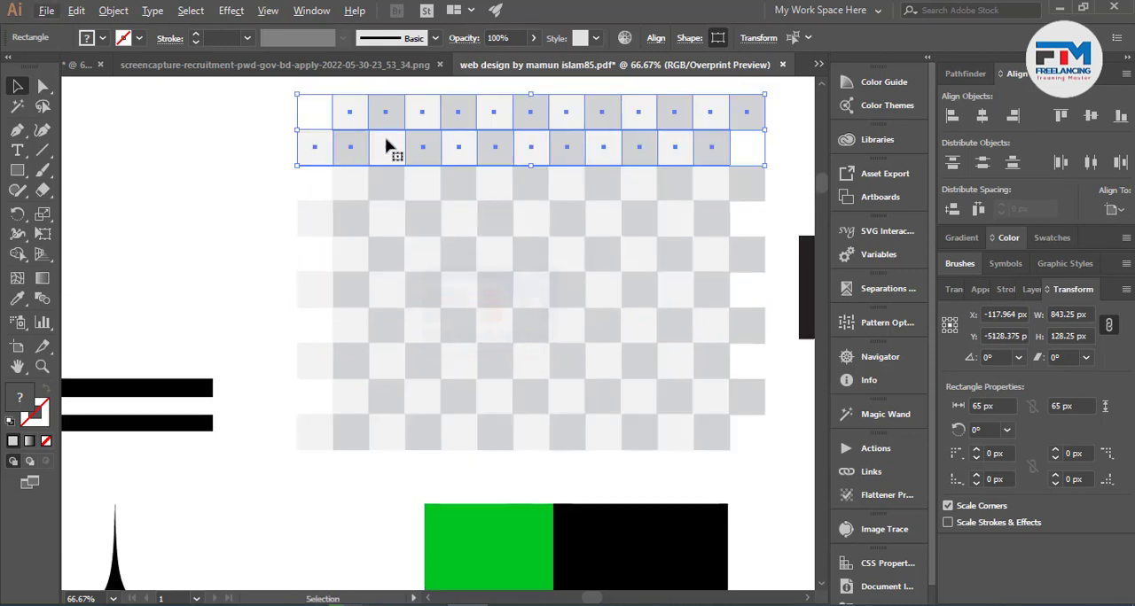
Move the checkerboard over the green rectangle, scale it down to about 522 by 397 px, and send it to the back.
left_click_drag(317, 90, 756, 458)
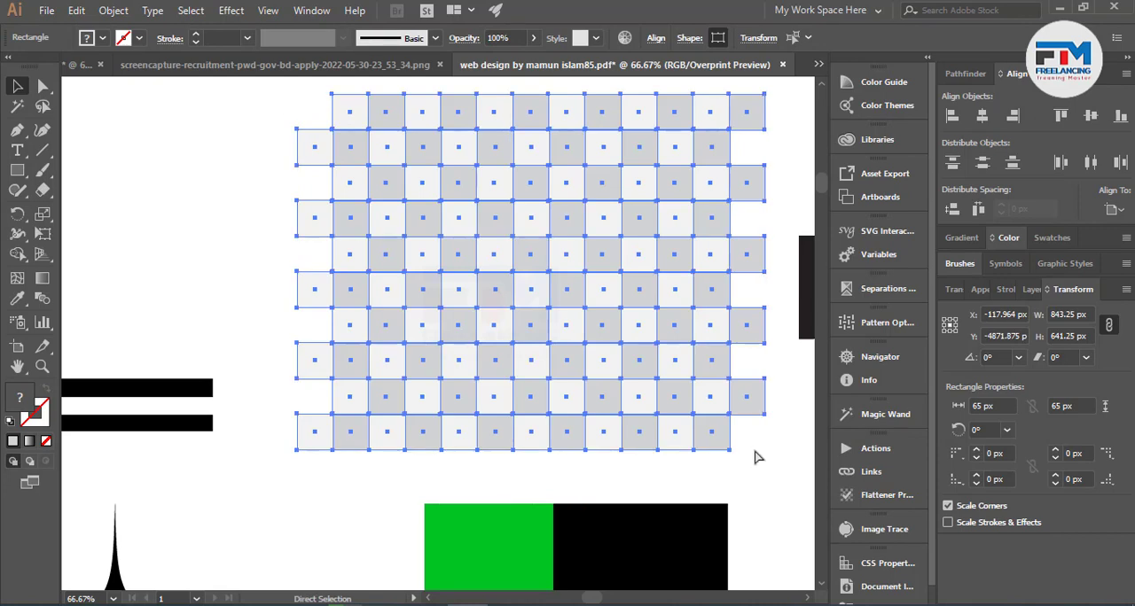
scroll(749, 454, "down", 3)
left_click_drag(558, 271, 552, 461)
left_click_drag(745, 255, 592, 435)
key("ctrl+shift+bracketleft")
Select the green rectangle together with the checkerboard and make a clipping mask from them.
key("ctrl+shift+a")
left_click(523, 476)
left_click(390, 431, "shift")
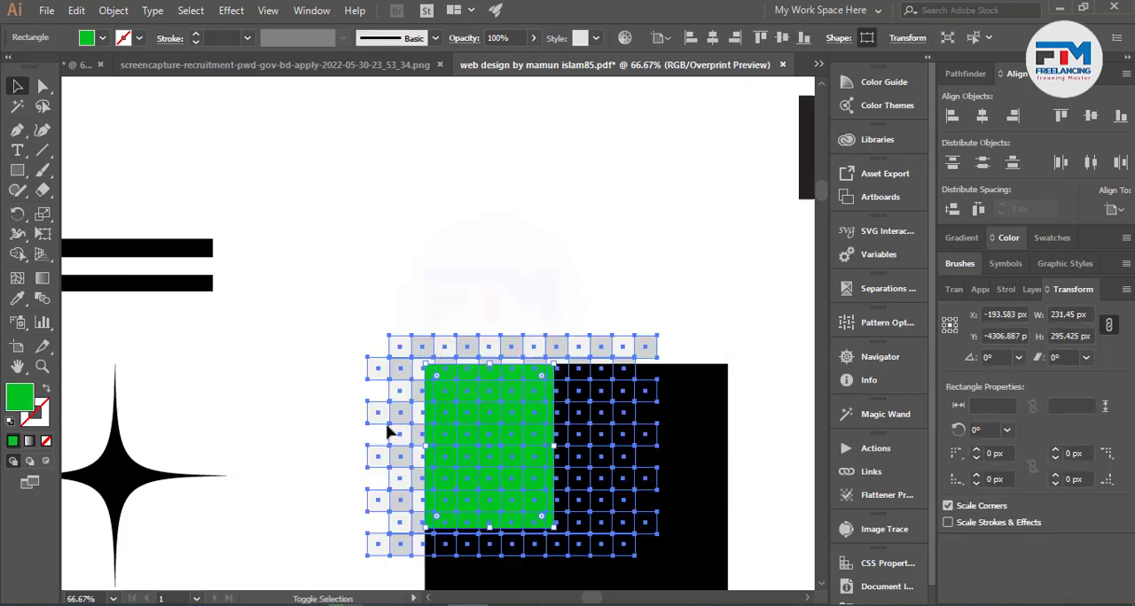
right_click(439, 428)
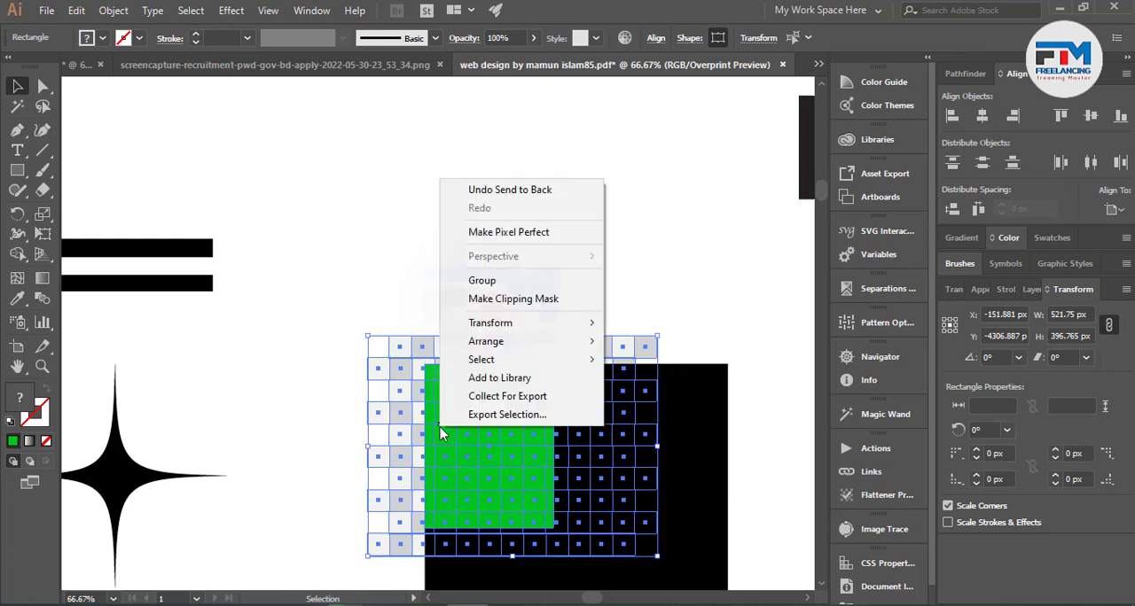
left_click(496, 299)
left_click(501, 301)
Review the conditions on the orange artboard, especially the rule on objects outside the artboard, and compare with the surrounding canvas.
scroll(514, 337, "down", 3)
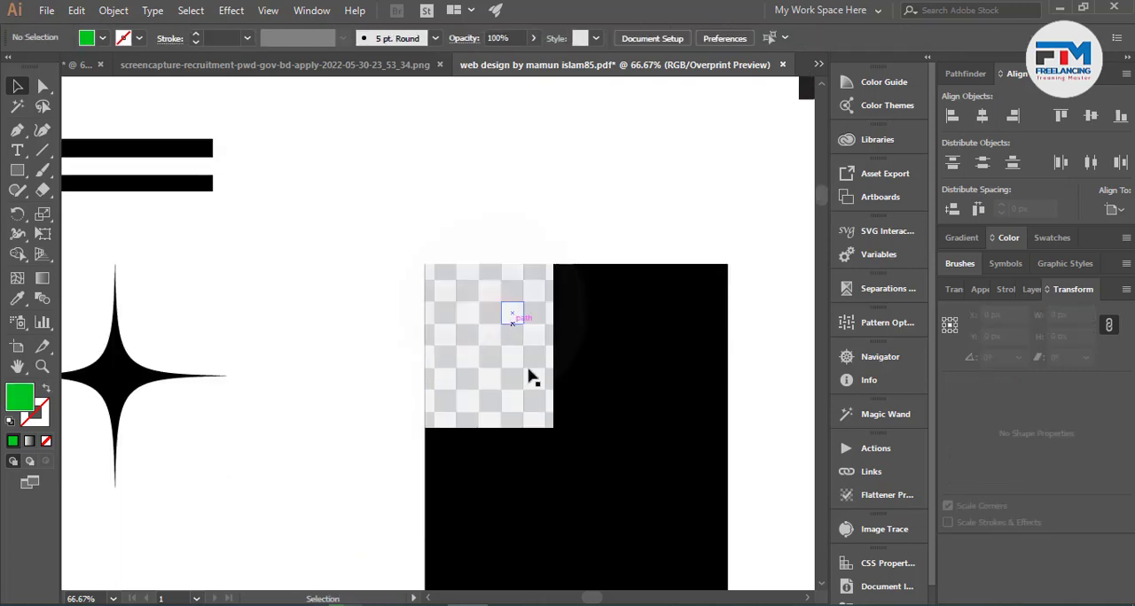
scroll(666, 355, "down", 1)
scroll(665, 382, "down", 3)
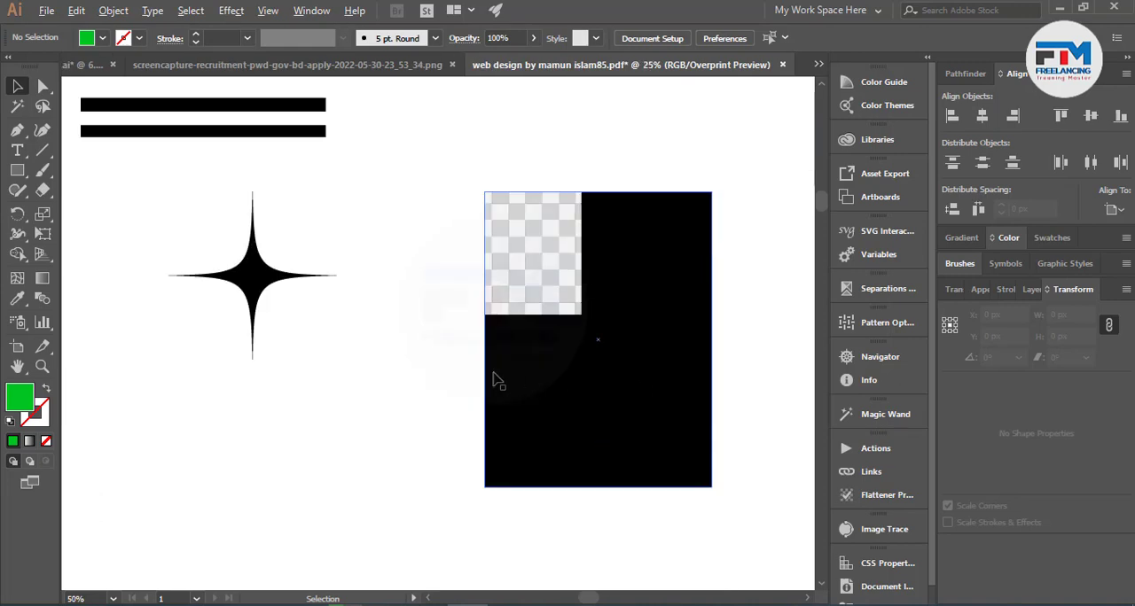
scroll(494, 380, "down", 3)
scroll(453, 521, "up", 3)
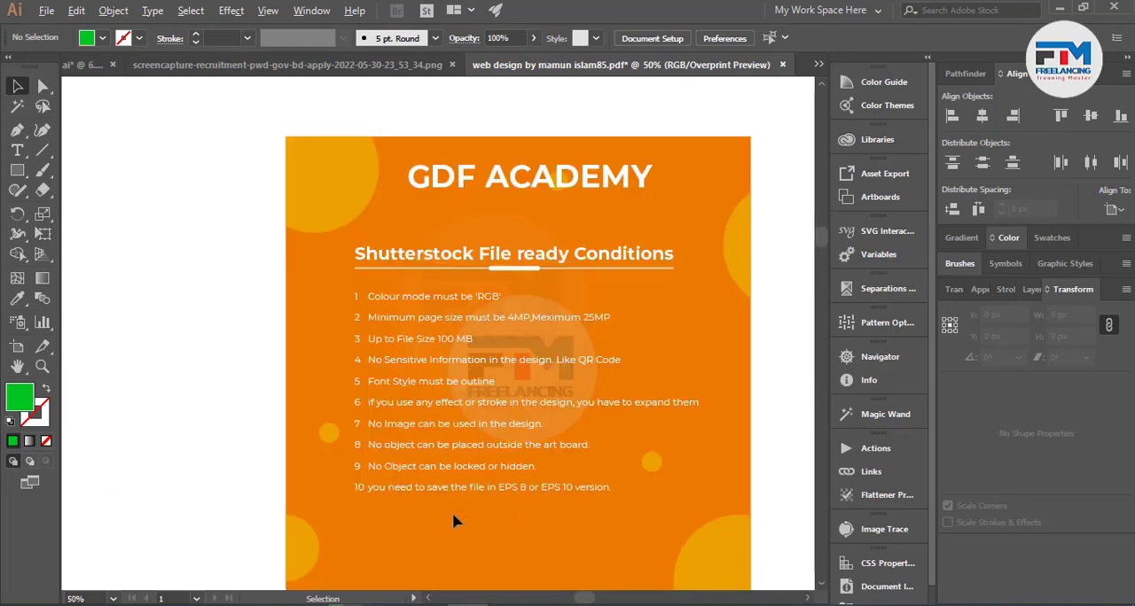
scroll(494, 452, "up", 2)
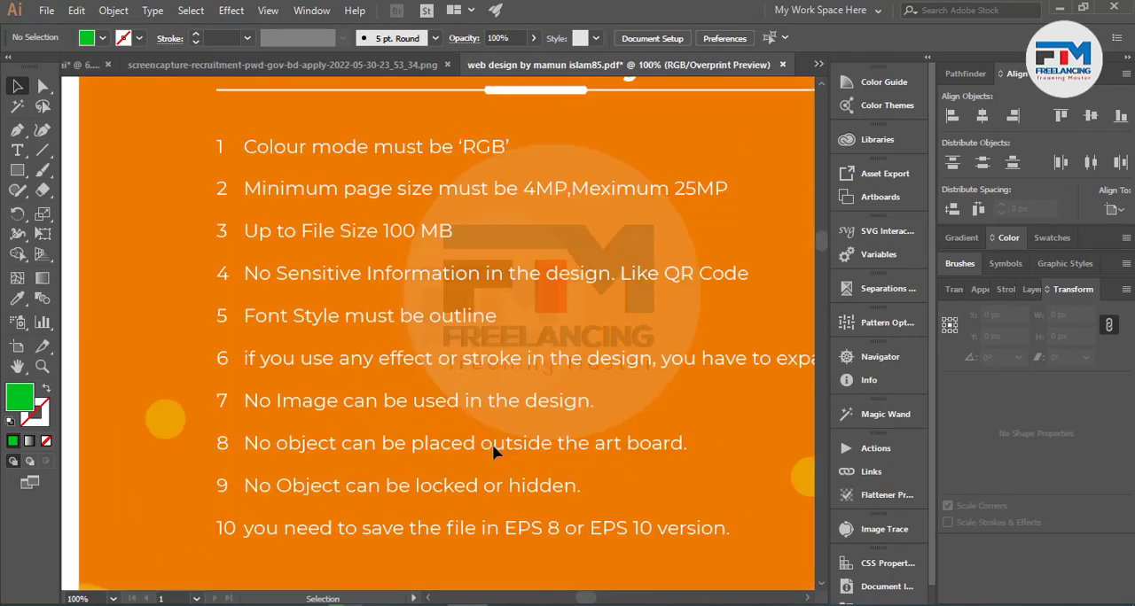
scroll(494, 455, "down", 1)
scroll(354, 399, "down", 1)
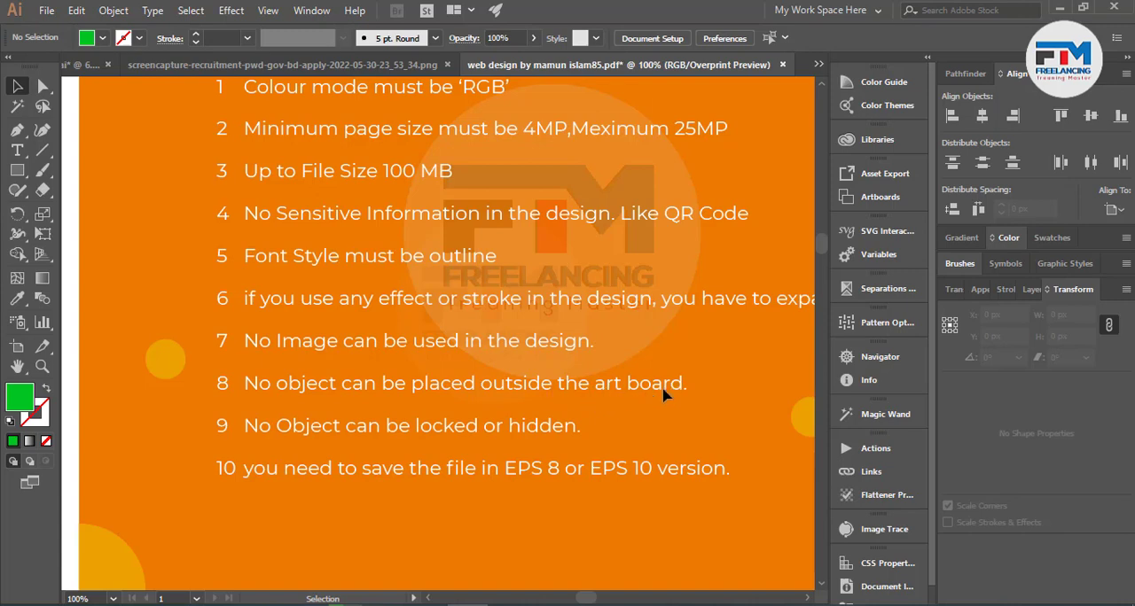
scroll(474, 430, "down", 2)
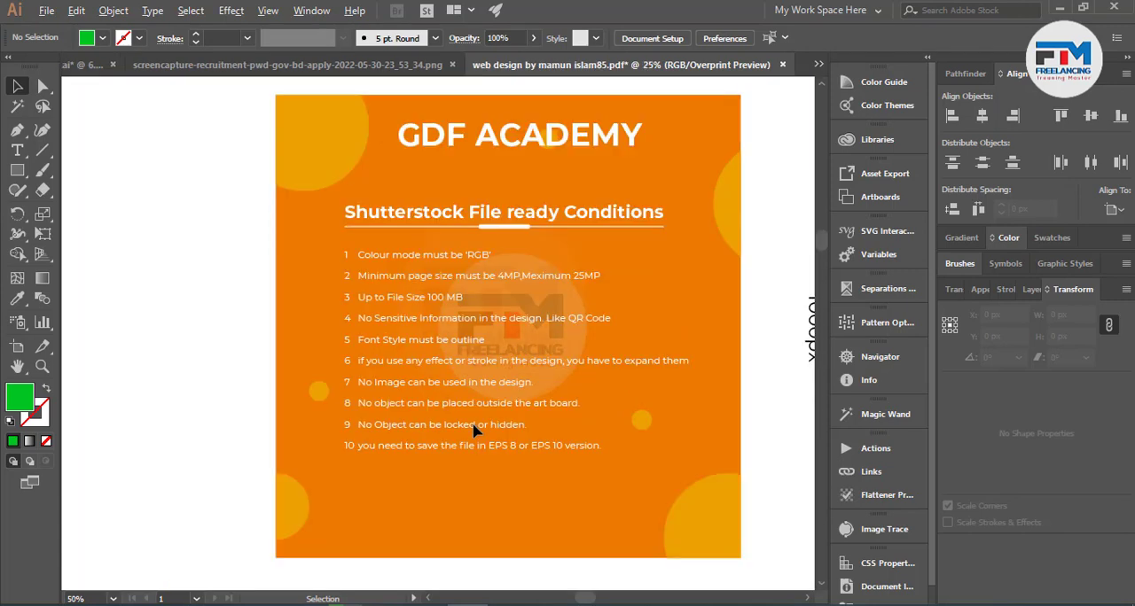
scroll(474, 429, "down", 1)
scroll(395, 390, "up", 6)
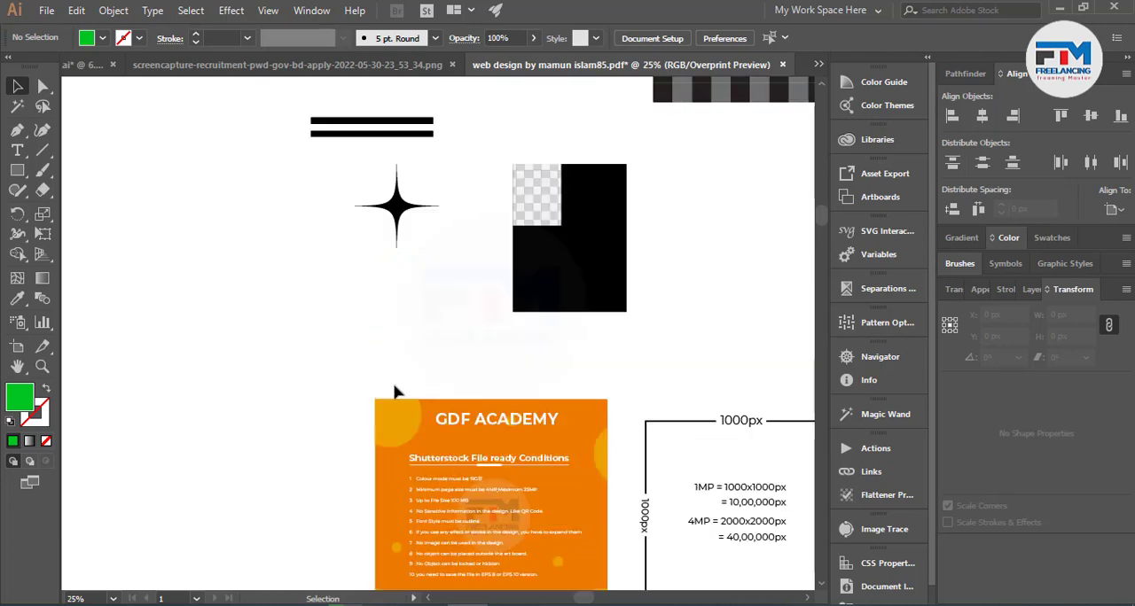
Create a new 1920 x 1080 px document in RGB color mode.
left_click(46, 9)
left_click(76, 30)
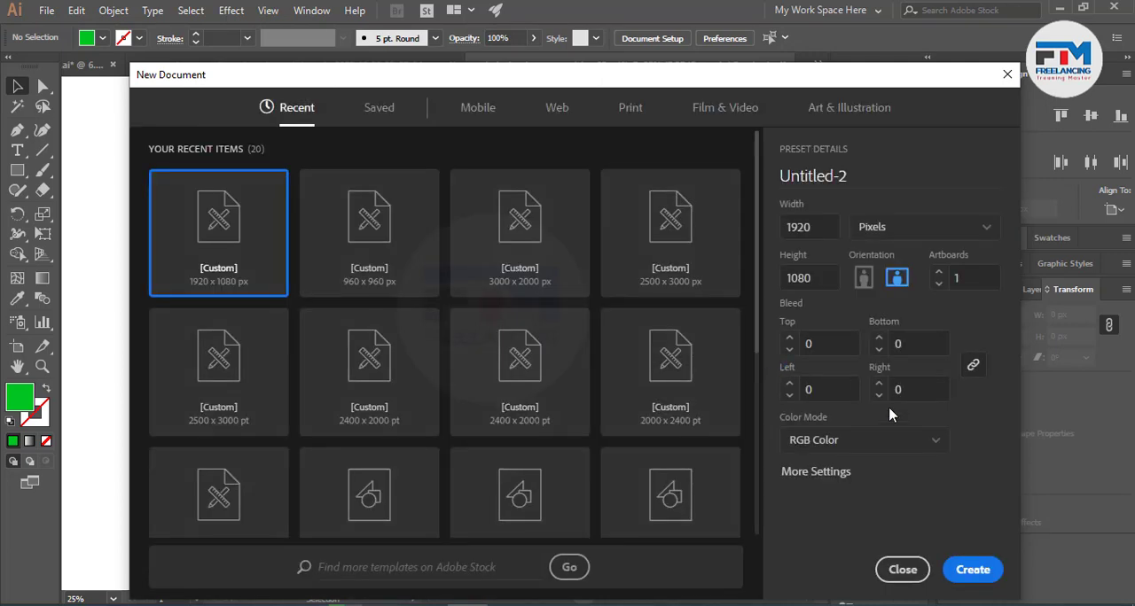
left_click_drag(815, 228, 787, 228)
left_click(975, 575)
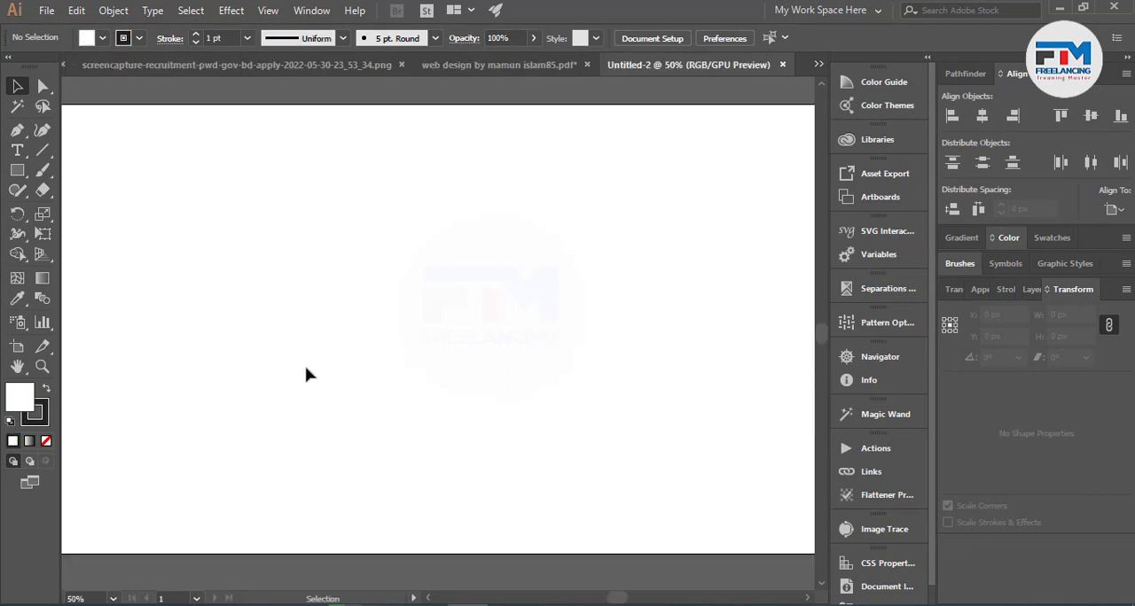
Draw a rectangle about 459 by 483 px in the upper-left part of the new artboard.
scroll(349, 373, "down", 1)
left_click(17, 170)
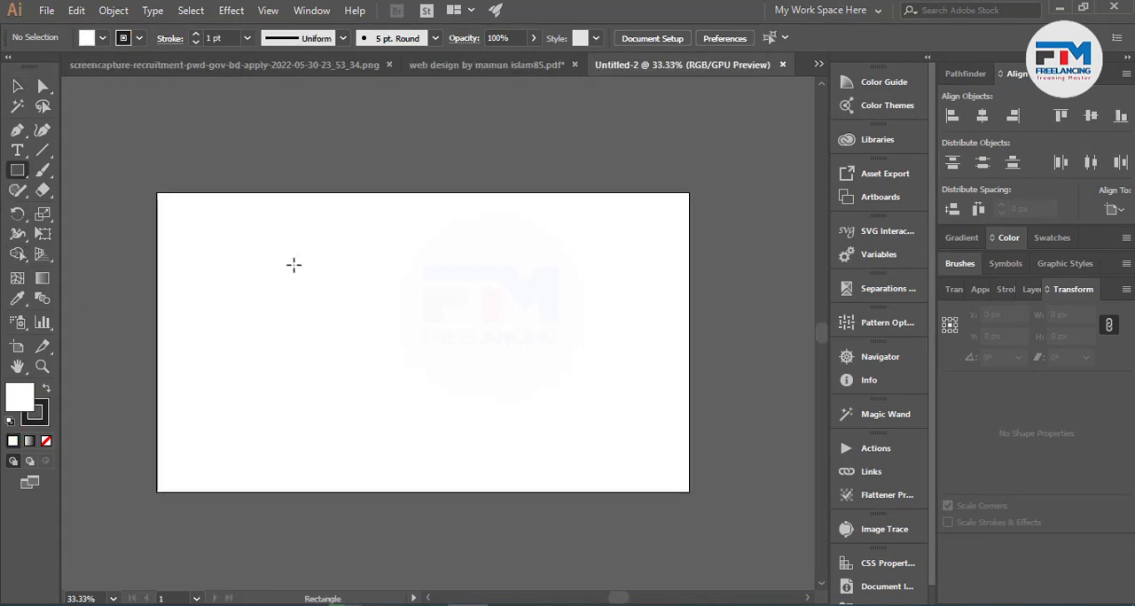
left_click_drag(223, 229, 348, 361)
left_click(17, 86)
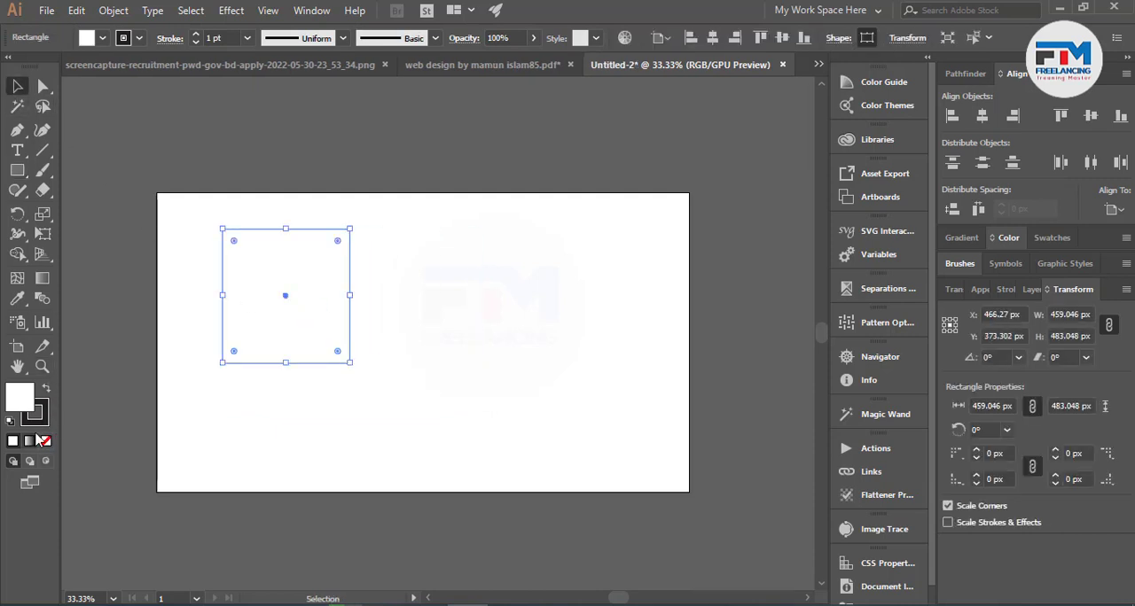
Swap the rectangle's fill and stroke colors so its fill is dark, and remove its stroke.
left_click(44, 390)
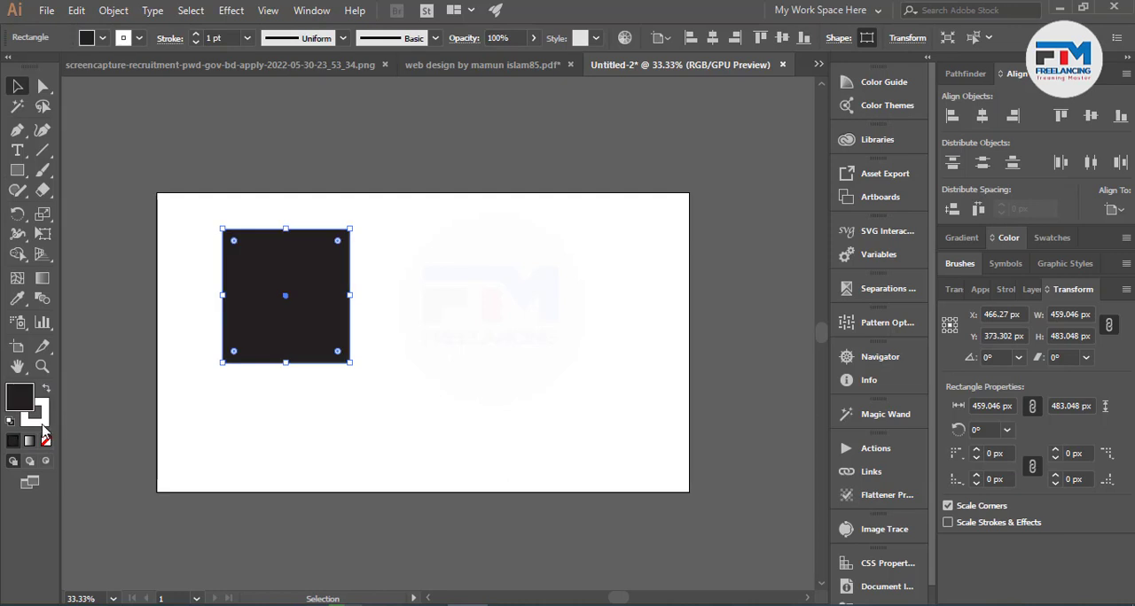
left_click(40, 421)
left_click(46, 440)
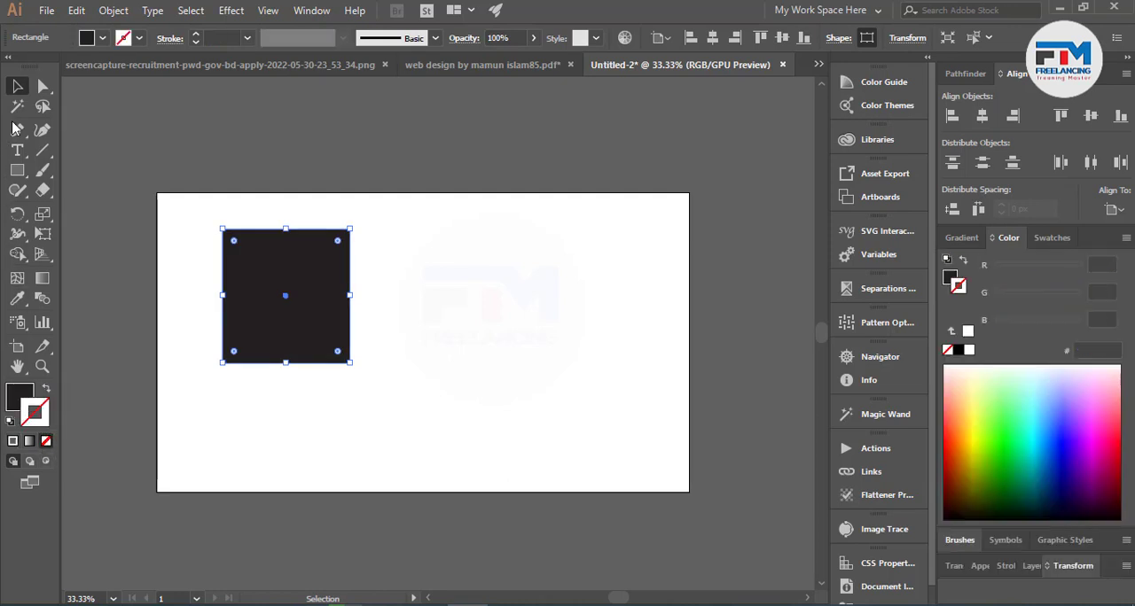
left_click(123, 143)
scroll(296, 271, "up", 2)
scroll(384, 319, "down", 4)
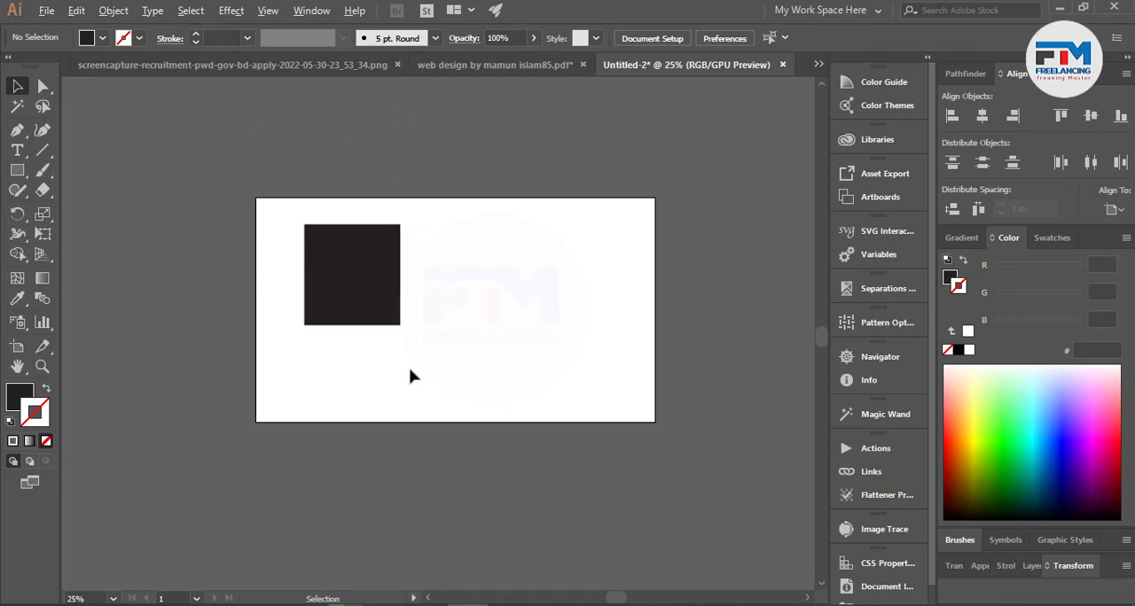
Scale the dark rectangle down from its lower-right corner.
scroll(409, 376, "up", 1)
left_click(372, 297)
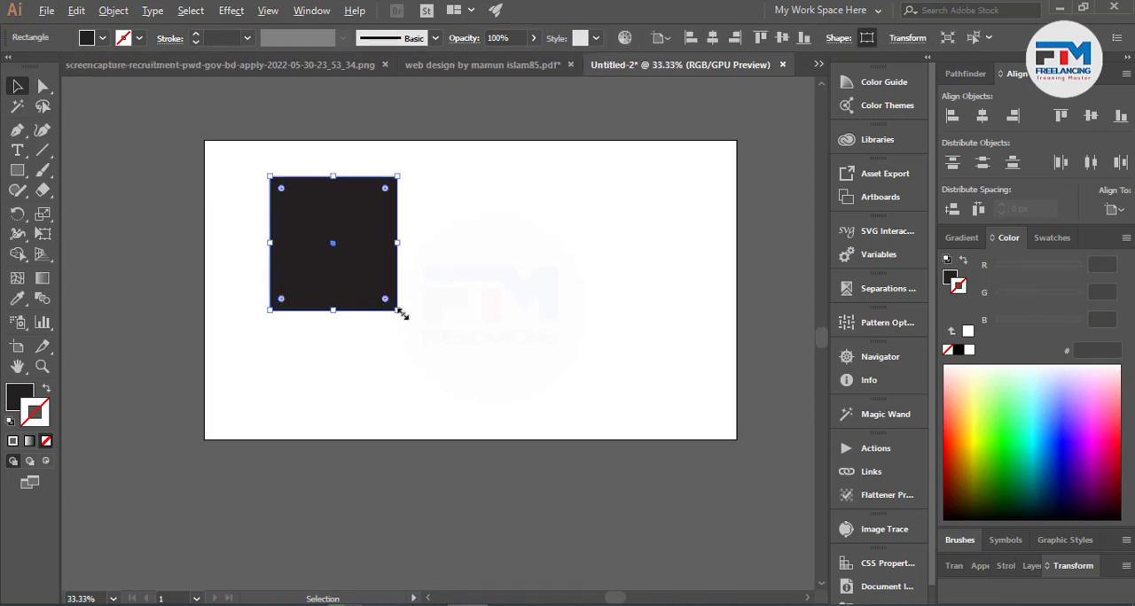
left_click_drag(399, 312, 386, 299)
left_click(378, 349)
Duplicate the dark rectangle three times, placing one copy beside it and two in the lower half of the artboard.
left_click(380, 251)
left_click_drag(391, 241, 381, 388)
left_click(392, 263)
left_click(474, 370)
left_click_drag(263, 177, 544, 405)
left_click(540, 422)
left_click(538, 377)
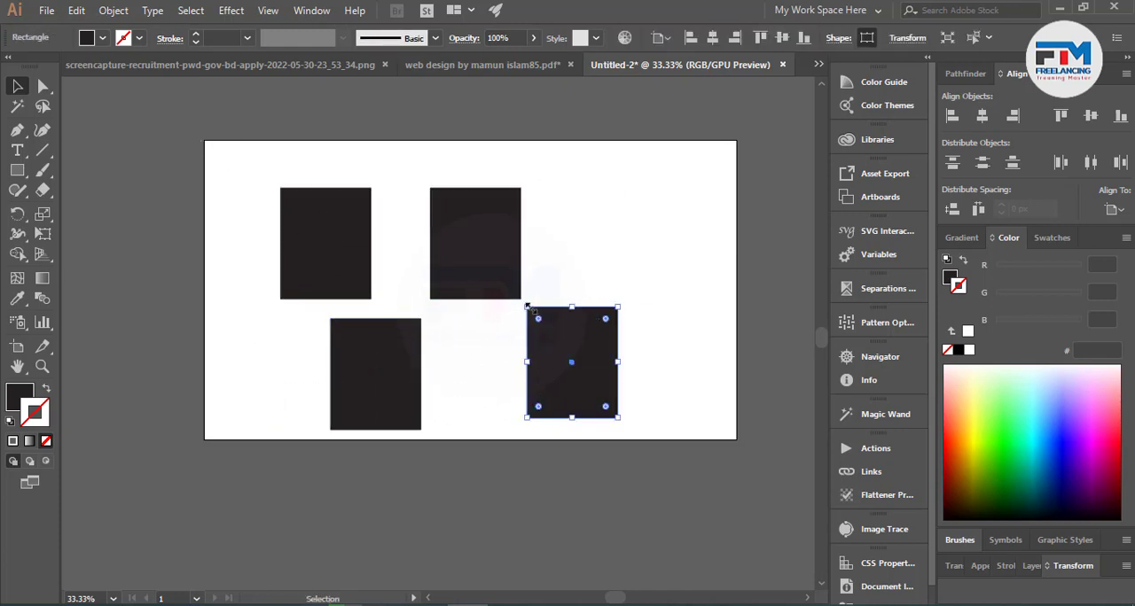
Select all four dark rectangles and enlarge them together so they fill more of the artboard.
left_click_drag(236, 183, 666, 390)
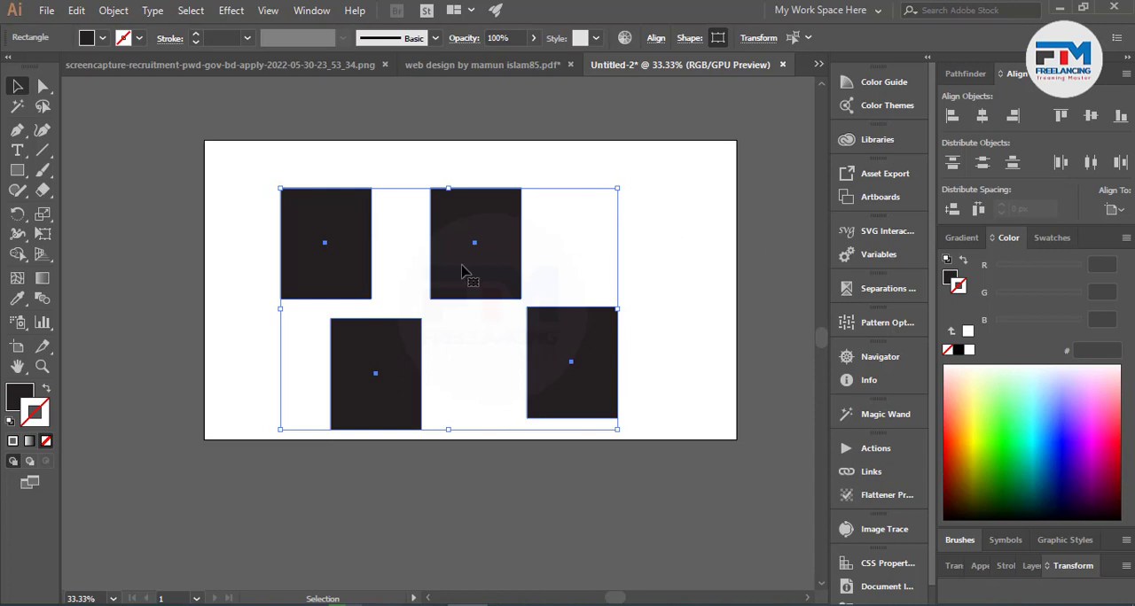
left_click_drag(611, 187, 643, 169)
left_click_drag(599, 327, 621, 308)
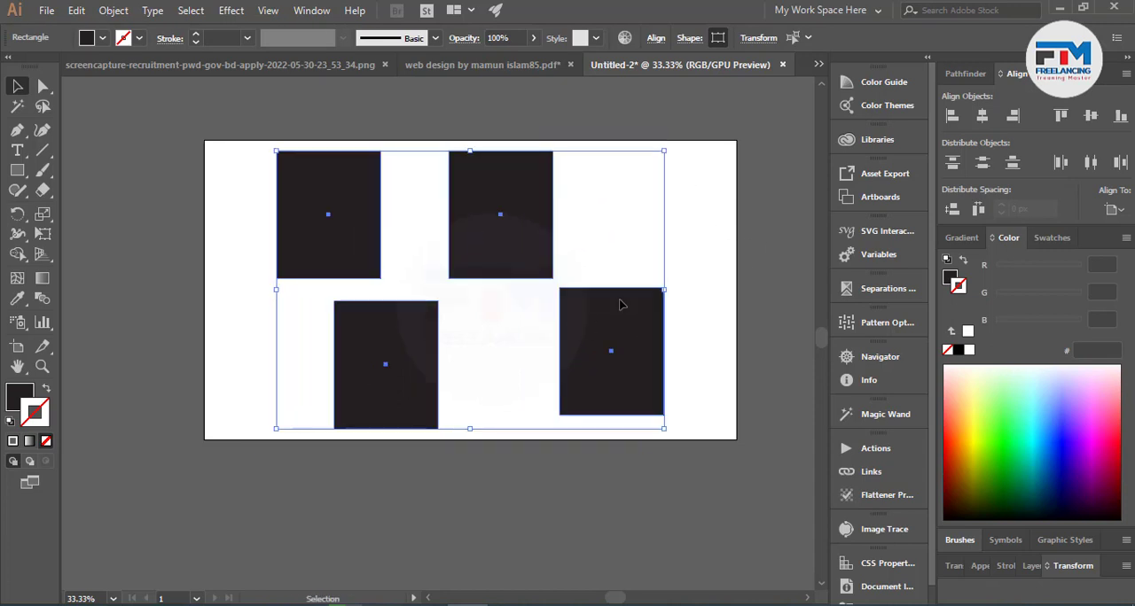
left_click(502, 397)
Rotate the lower-left rectangle clockwise into a tilt and shift it toward the middle of the artboard.
left_click_drag(359, 392, 364, 398)
left_click(446, 499)
left_click(393, 423)
left_click_drag(488, 340, 488, 342)
left_click_drag(406, 394, 437, 395)
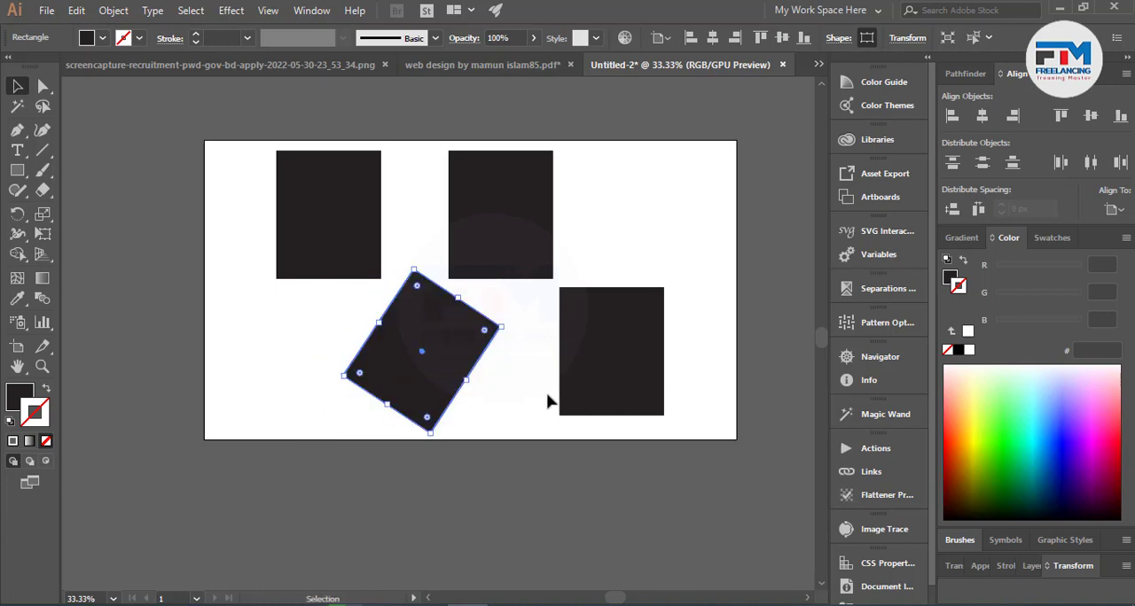
Rotate the upper-middle rectangle diagonally and move it slightly down, clear of the artboard's upper edge.
scroll(547, 381, "up", 2)
left_click(509, 298)
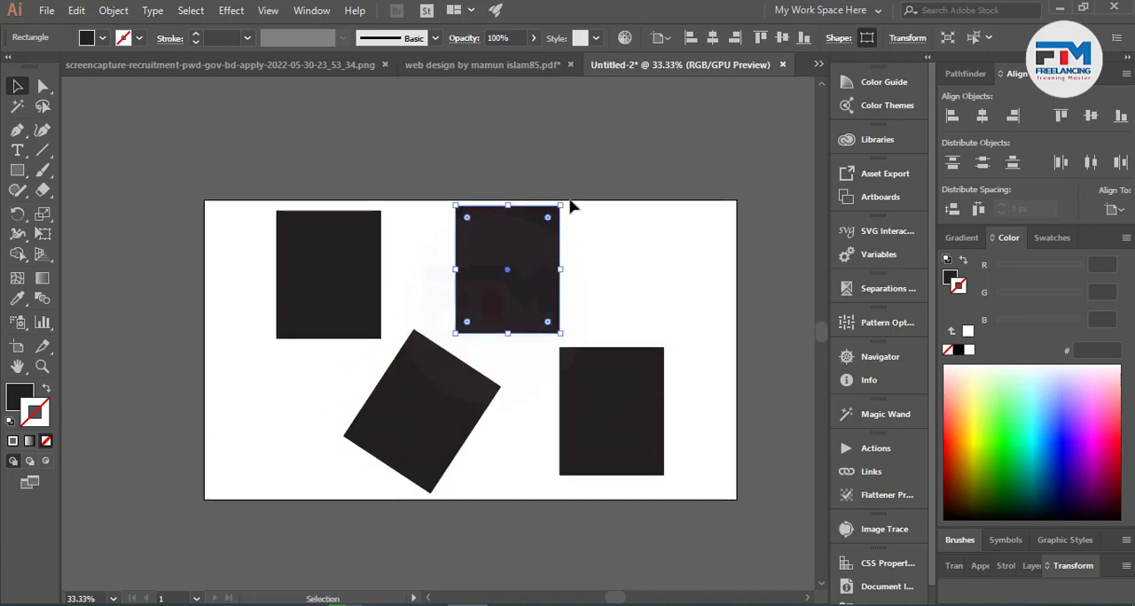
left_click_drag(569, 203, 558, 277)
left_click(653, 255)
left_click(523, 289)
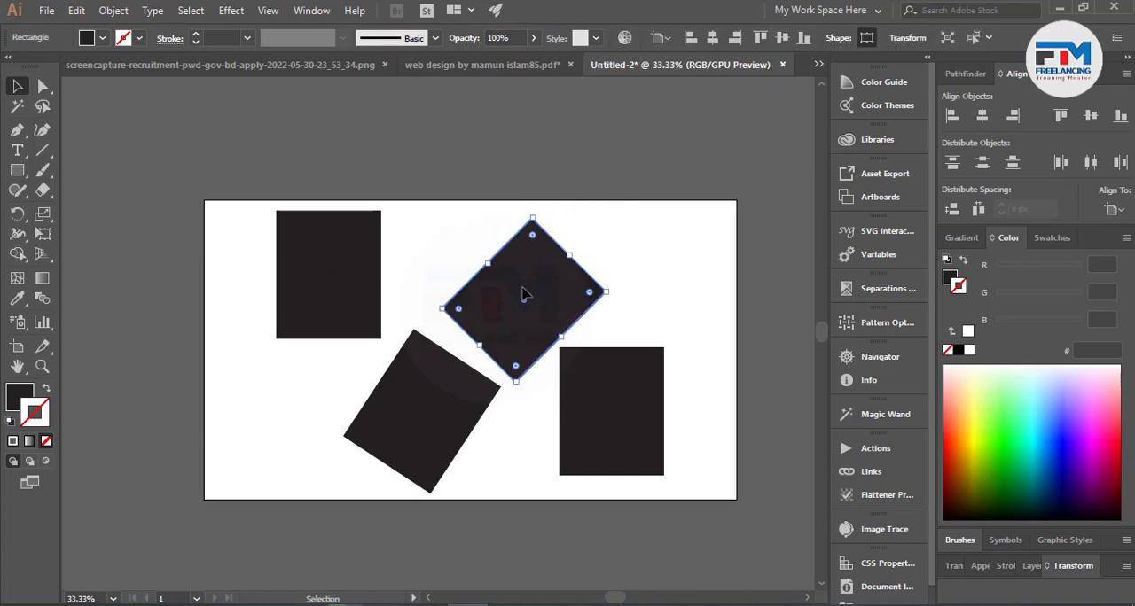
Rotate the upper-left rectangle diagonally, nudge it slightly down, and select all four rectangles to check their extents.
left_click(454, 261)
left_click_drag(256, 196, 700, 481)
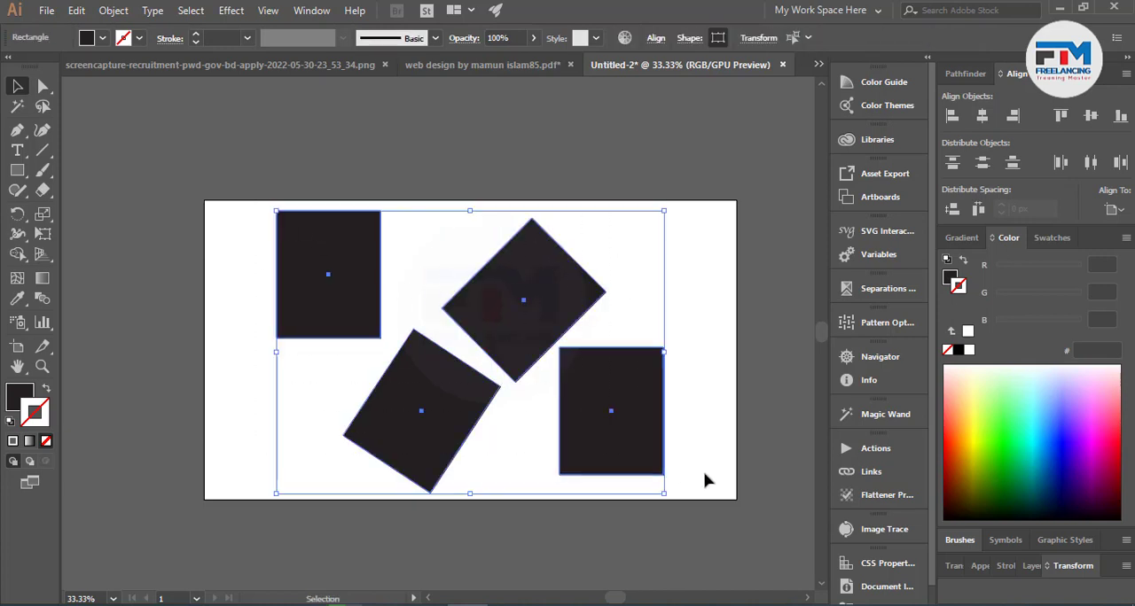
left_click(370, 228)
left_click_drag(388, 210, 451, 259)
left_click_drag(349, 286, 345, 297)
left_click_drag(258, 228, 671, 455)
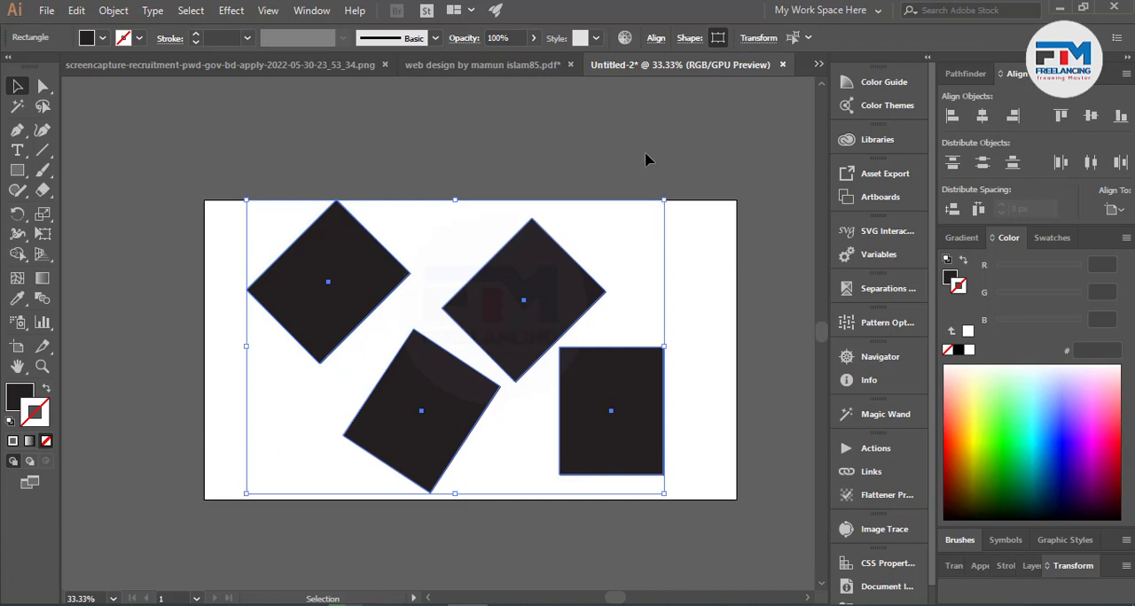
Spread the four rectangles apart, two toward the artboard's left edge and two toward its right, keeping all inside, and check their combined extents.
left_click(642, 257)
left_click_drag(543, 279, 678, 264)
left_click_drag(620, 451, 661, 461)
left_click_drag(430, 420, 380, 413)
left_click_drag(335, 301, 291, 312)
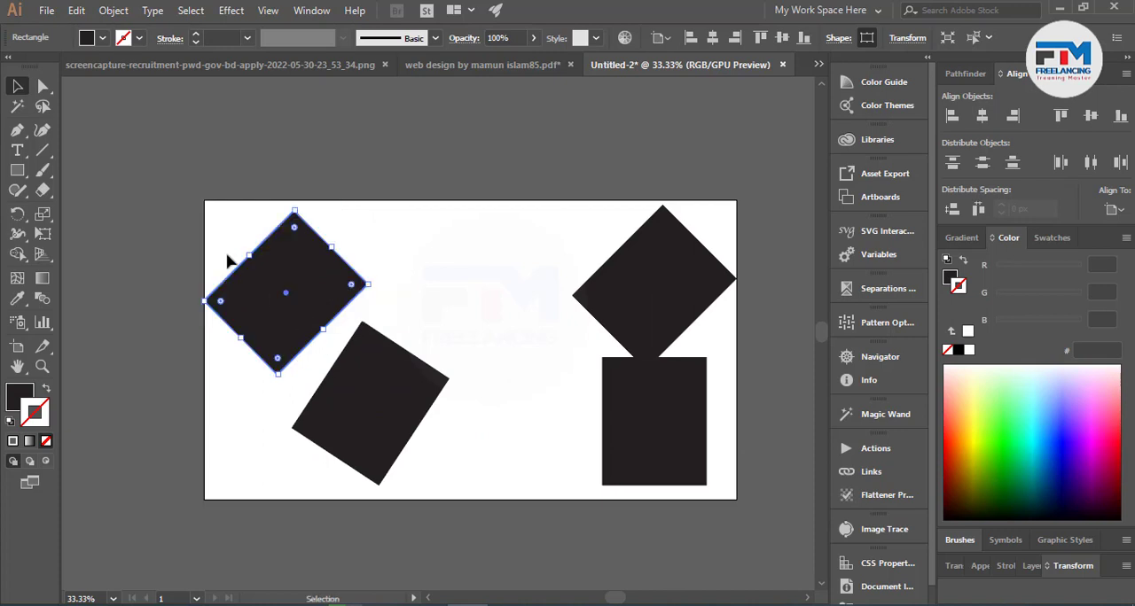
key("ctrl+a")
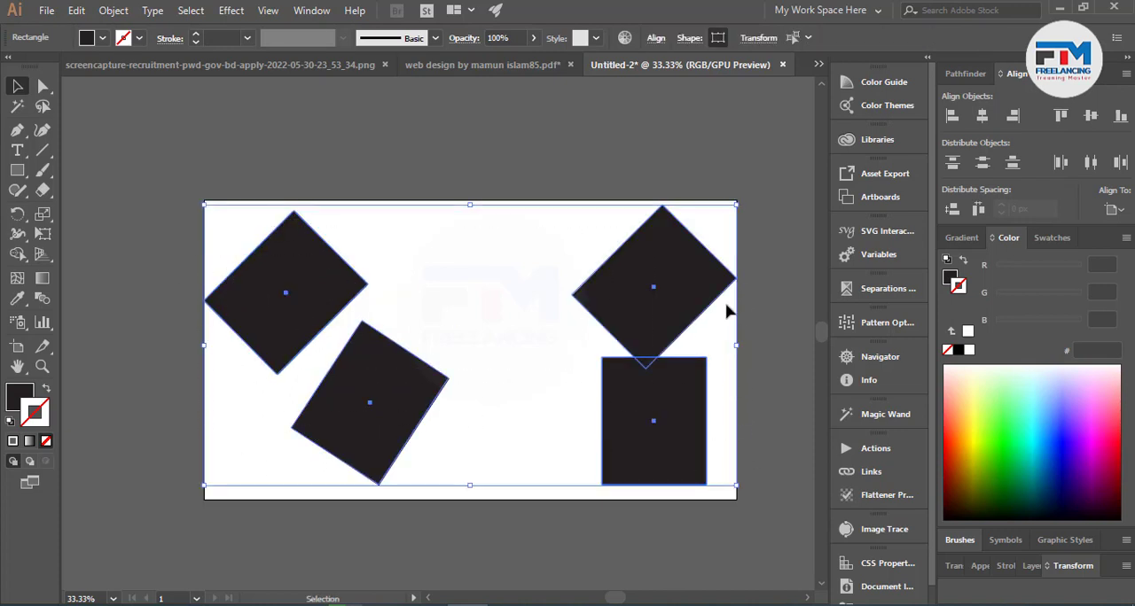
left_click(558, 406)
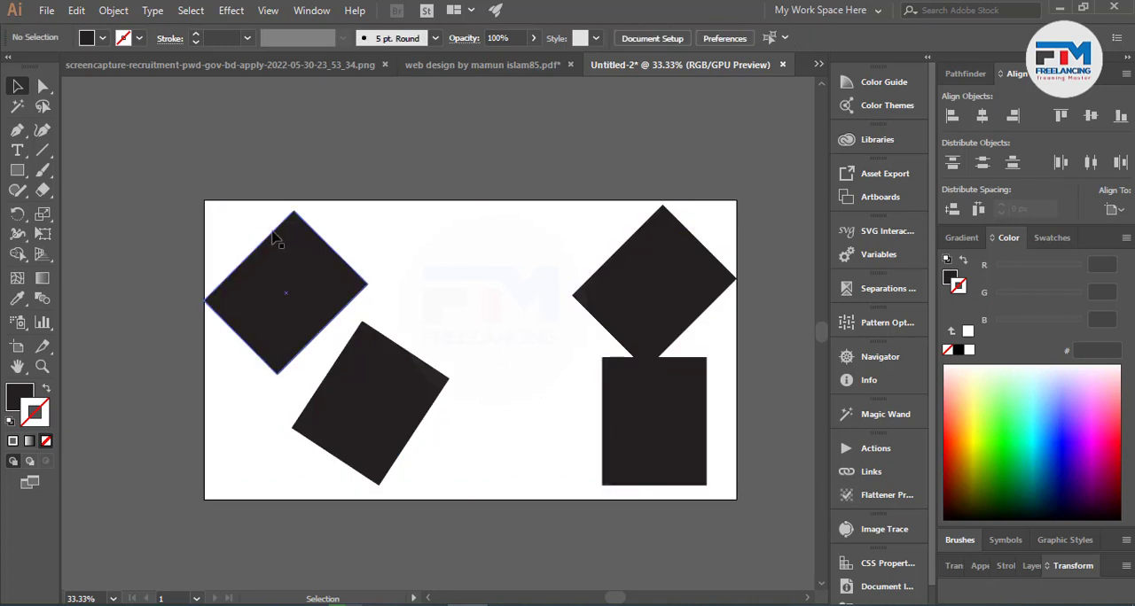
Move the upper-left rectangle up until its corner sticks out past the artboard's upper edge.
left_click_drag(282, 293, 298, 276)
left_click(422, 269)
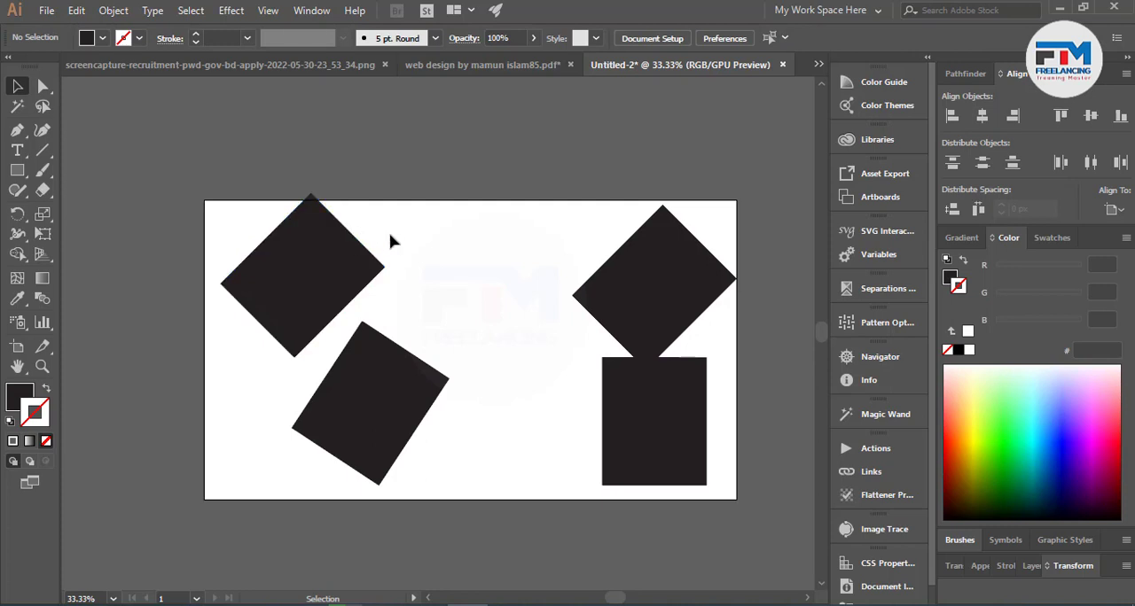
scroll(433, 240, "up", 2)
scroll(427, 268, "up", 1)
scroll(416, 301, "up", 4)
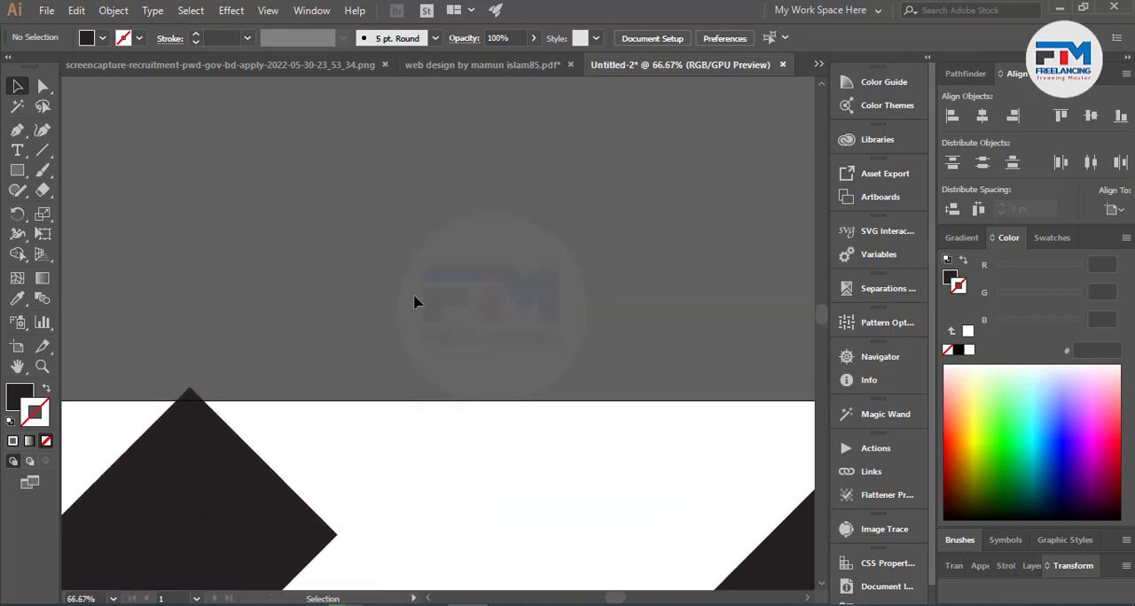
Duplicate the protruding rectangle above the artboard and draw a horizontal line across the copy's upper part.
scroll(416, 301, "down", 1)
left_click_drag(255, 482, 479, 243)
scroll(474, 293, "up", 3)
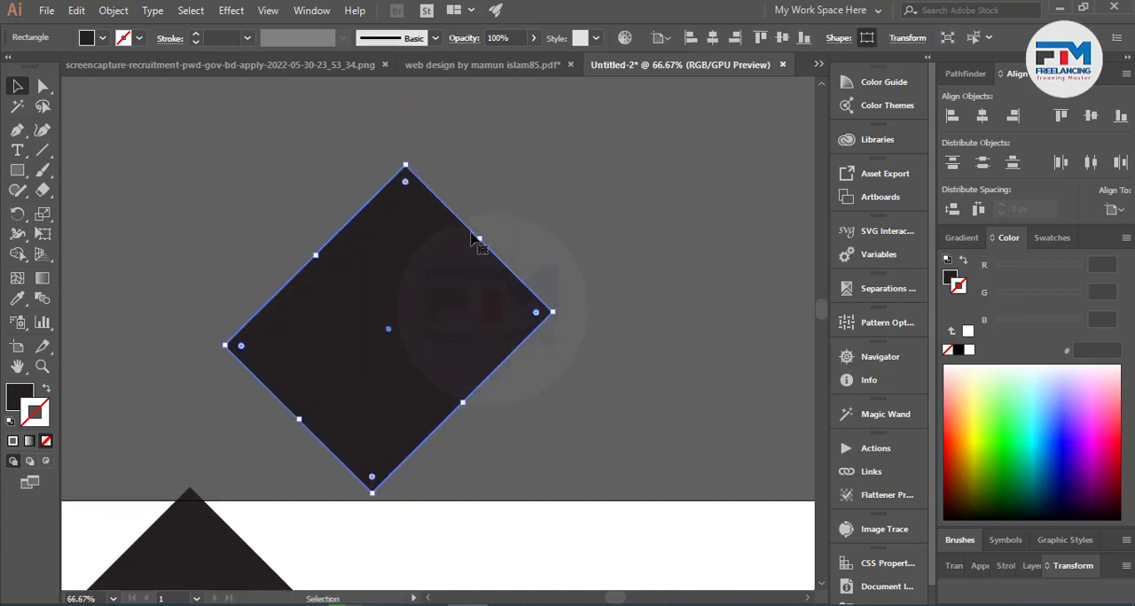
left_click_drag(464, 349, 446, 217)
left_click(43, 150)
left_click_drag(142, 185, 639, 228)
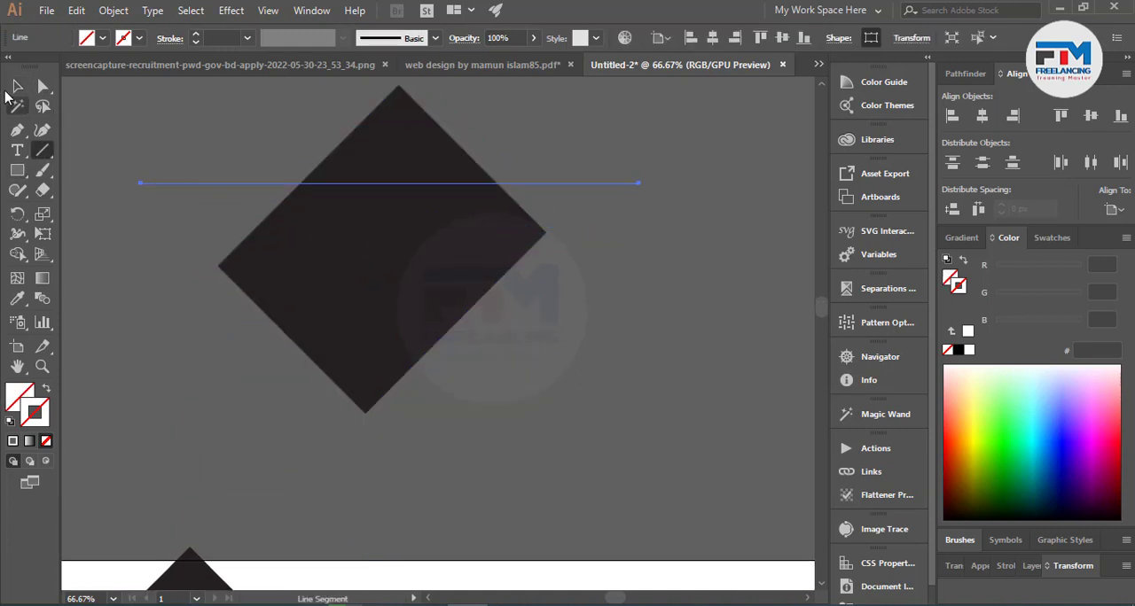
Remove the corner above the line from the duplicated rectangle with the Shape Builder tool.
key("v")
left_click_drag(216, 139, 503, 305)
scroll(398, 162, "up", 2)
scroll(401, 199, "up", 3)
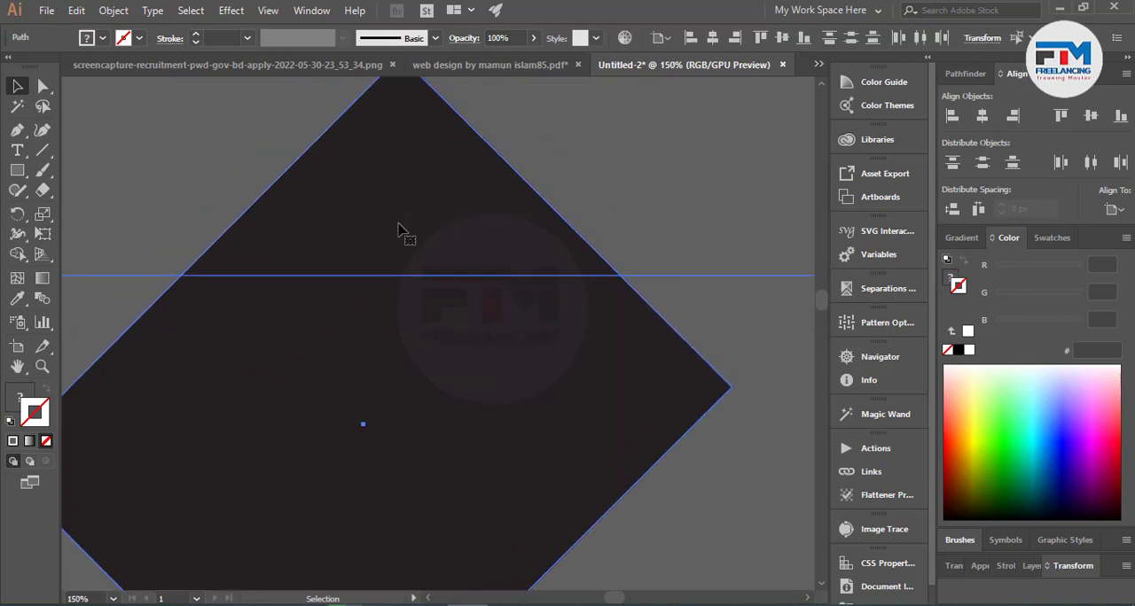
left_click(13, 259)
left_click(380, 256, "alt")
left_click(16, 87)
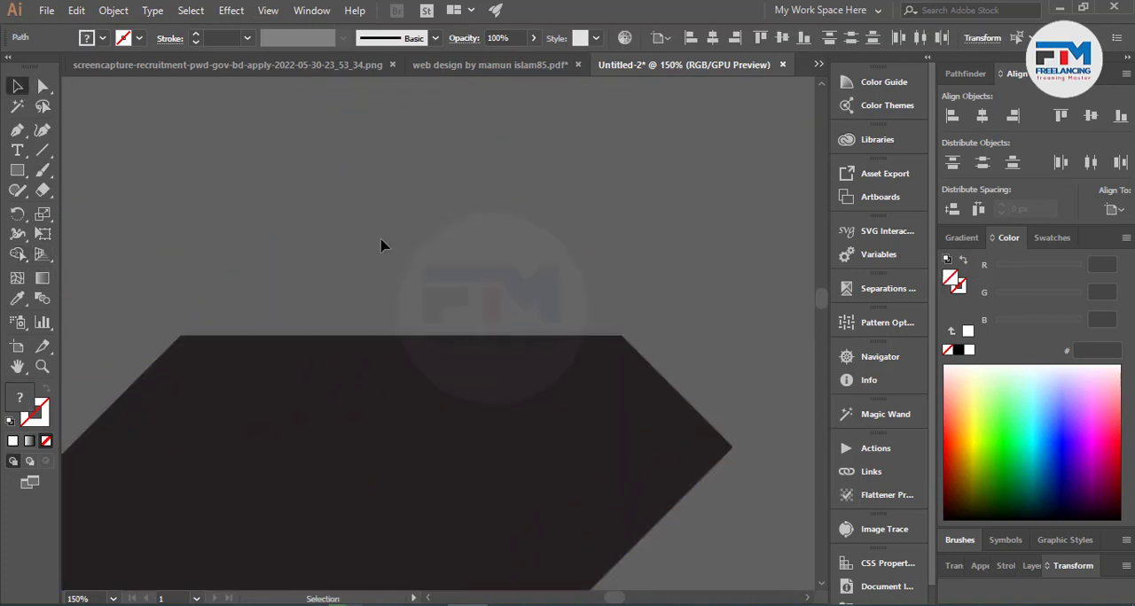
left_click(343, 218)
Move the trimmed shape onto the artboard with its flat side along the upper edge, between the two upper rectangles.
scroll(411, 271, "down", 4)
left_click_drag(410, 344, 476, 520)
scroll(523, 414, "down", 2)
scroll(376, 329, "down", 4)
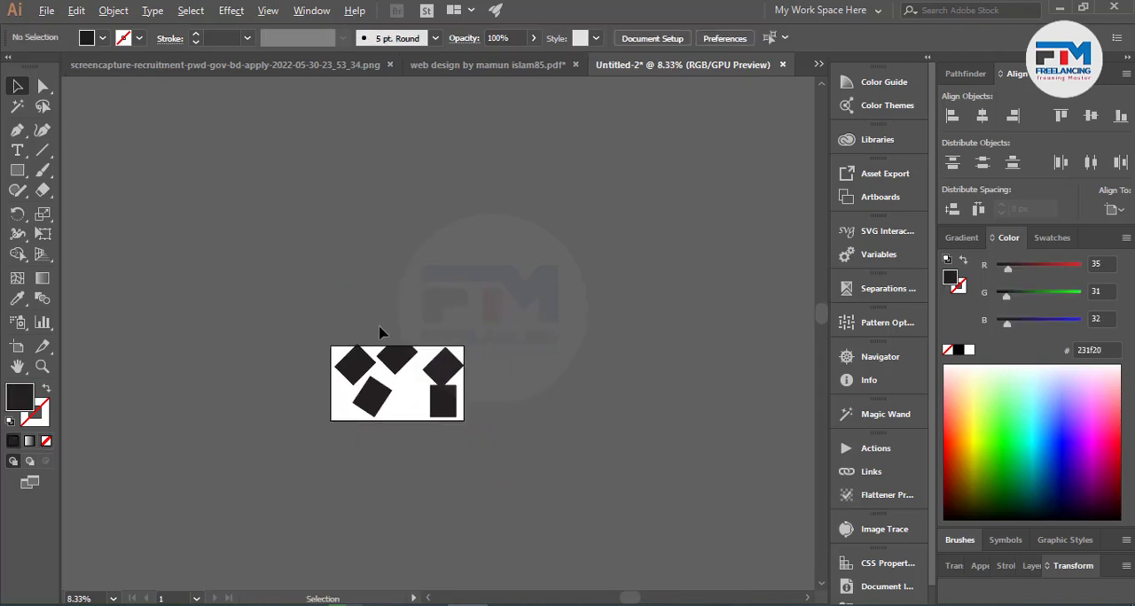
Give the leftover unstroked line above the artboard a white 6 pt stroke and delete the line.
left_click_drag(503, 299, 530, 313)
scroll(381, 302, "up", 7)
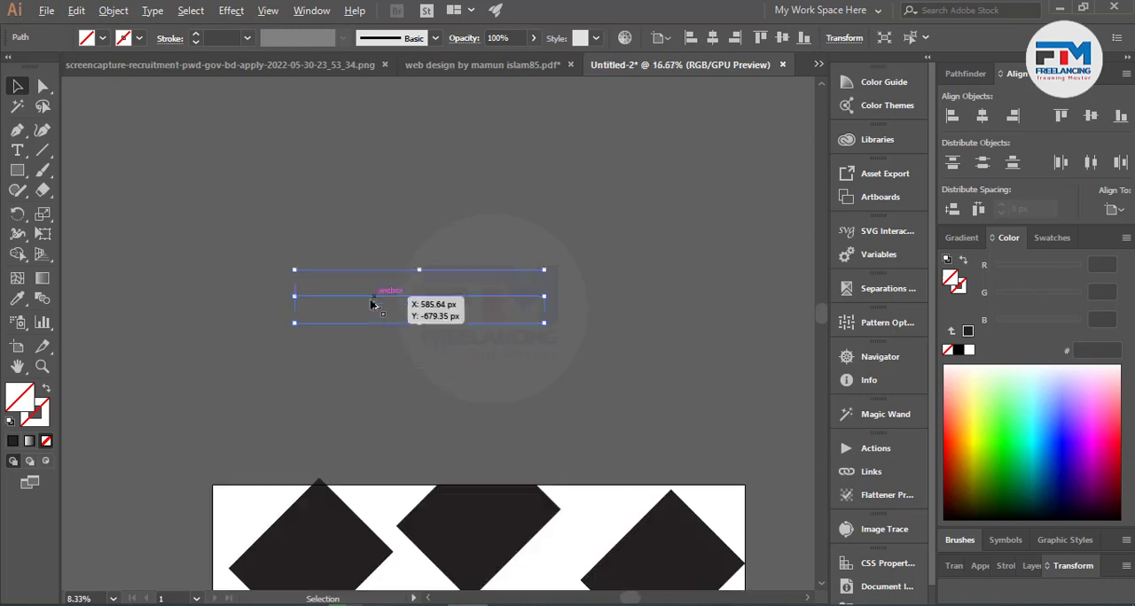
scroll(246, 296, "down", 2)
scroll(455, 294, "up", 1)
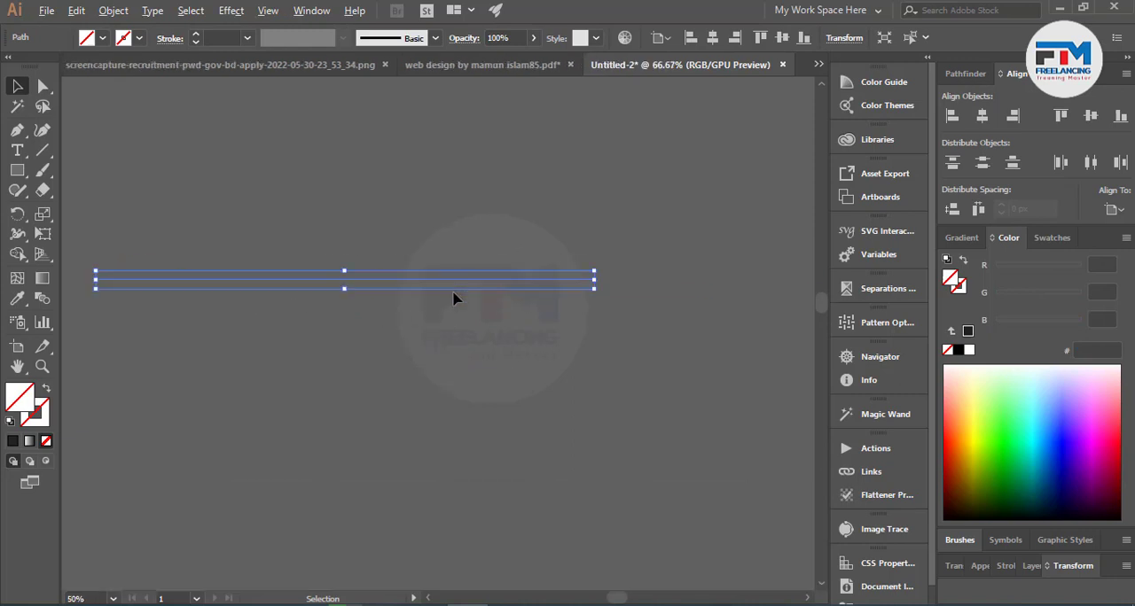
key("Delete")
key("ctrl+z")
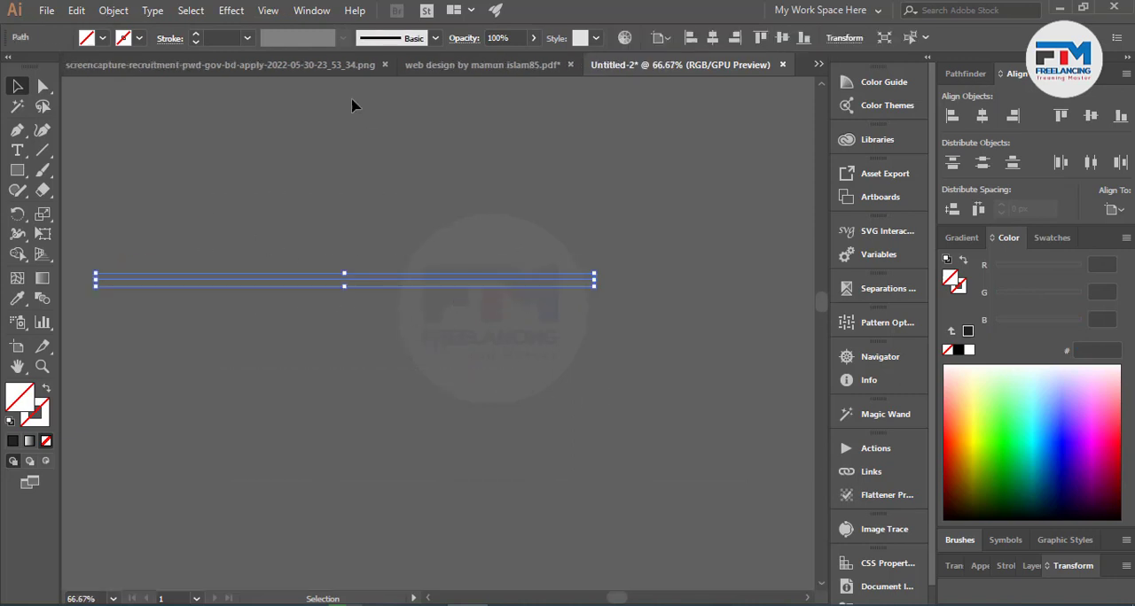
left_click(195, 34)
left_click(195, 34)
left_click(195, 34)
left_click(195, 34)
left_click(301, 144)
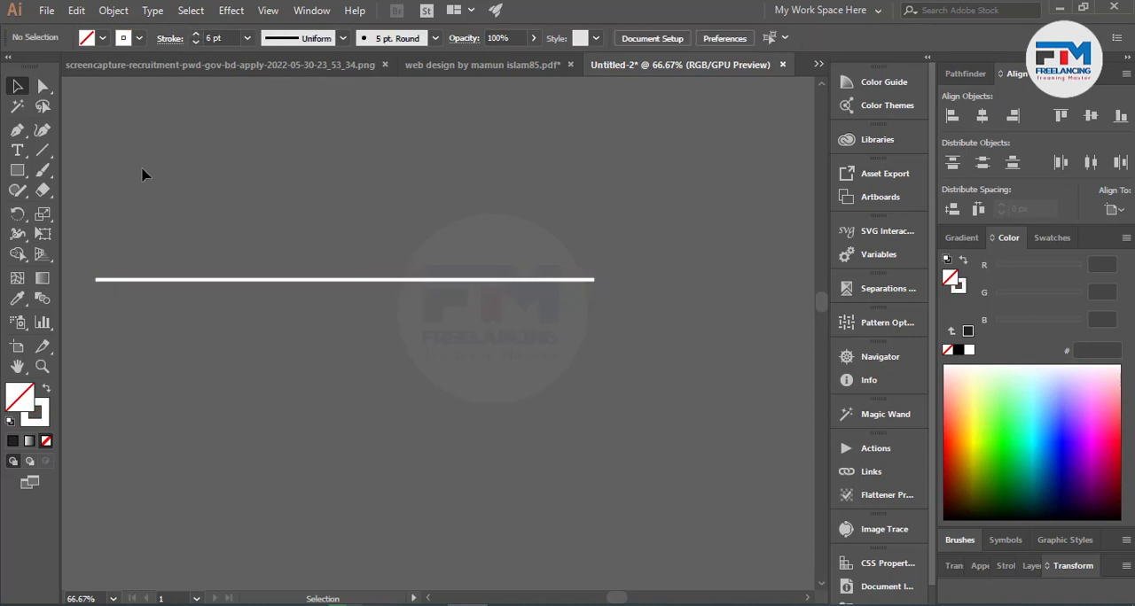
key("ctrl+a")
key("Delete")
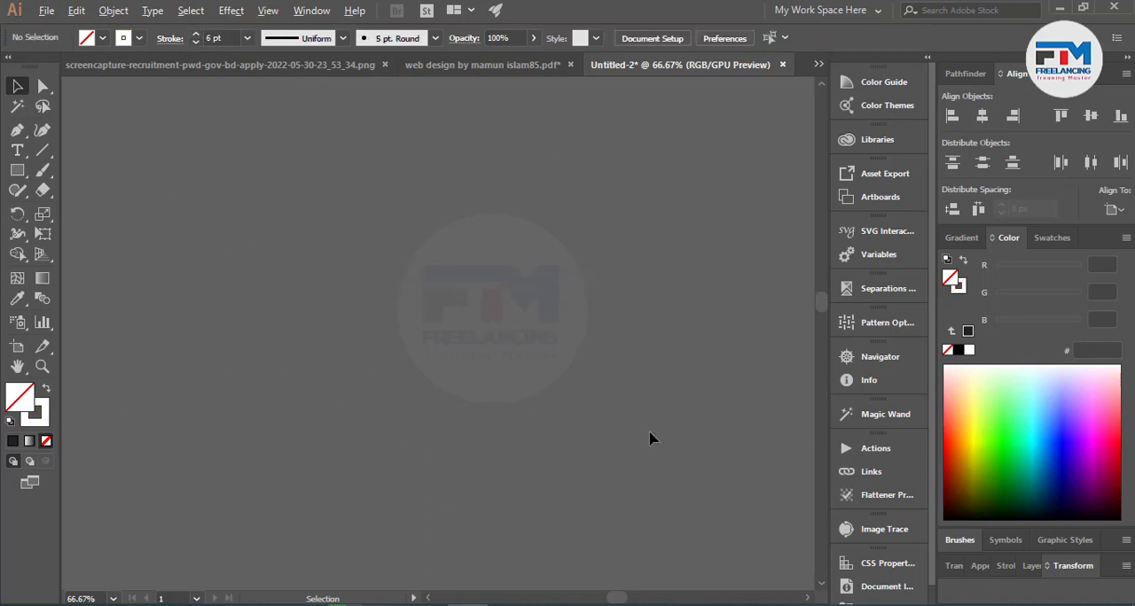
Scatter many straight lines with the white 6 pt stroke around all sides of the artboard, entirely outside it.
scroll(651, 437, "down", 6)
scroll(687, 537, "up", 3)
scroll(291, 351, "down", 2)
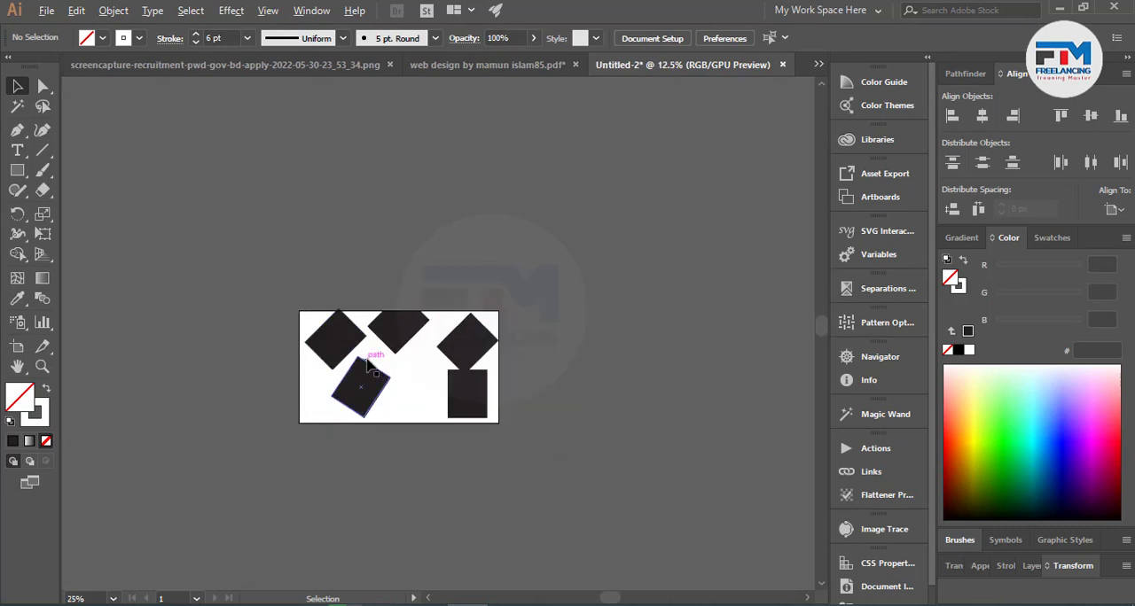
scroll(366, 354, "up", 2)
scroll(461, 341, "down", 1)
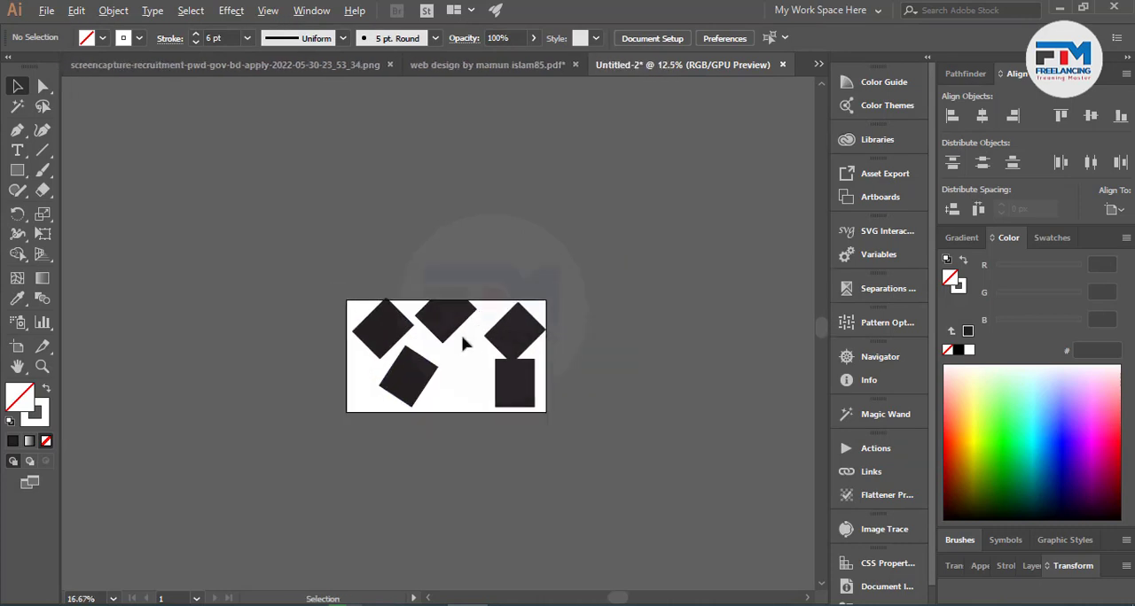
left_click(42, 149)
left_click_drag(126, 129, 518, 140)
left_click_drag(612, 194, 621, 230)
left_click_drag(641, 273, 651, 309)
mouse_move(660, 343)
left_mouse_down()
mouse_move(660, 407)
mouse_move(534, 476)
left_mouse_up()
left_click_drag(394, 472, 213, 448)
left_click_drag(119, 387, 184, 271)
left_click_drag(227, 176, 334, 187)
left_click_drag(415, 284, 346, 196)
left_click_drag(507, 188, 351, 218)
left_click_drag(193, 291, 210, 349)
left_click_drag(242, 352, 250, 366)
left_click_drag(278, 329, 303, 392)
mouse_move(230, 382)
left_mouse_down()
mouse_move(166, 422)
mouse_move(273, 465)
left_mouse_up()
left_click_drag(391, 453, 469, 489)
left_click_drag(545, 481, 529, 508)
mouse_move(435, 521)
left_mouse_down()
mouse_move(347, 549)
mouse_move(322, 540)
left_mouse_up()
left_click_drag(281, 522, 514, 513)
left_click_drag(698, 448, 722, 374)
left_click_drag(731, 330, 740, 413)
left_click(18, 87)
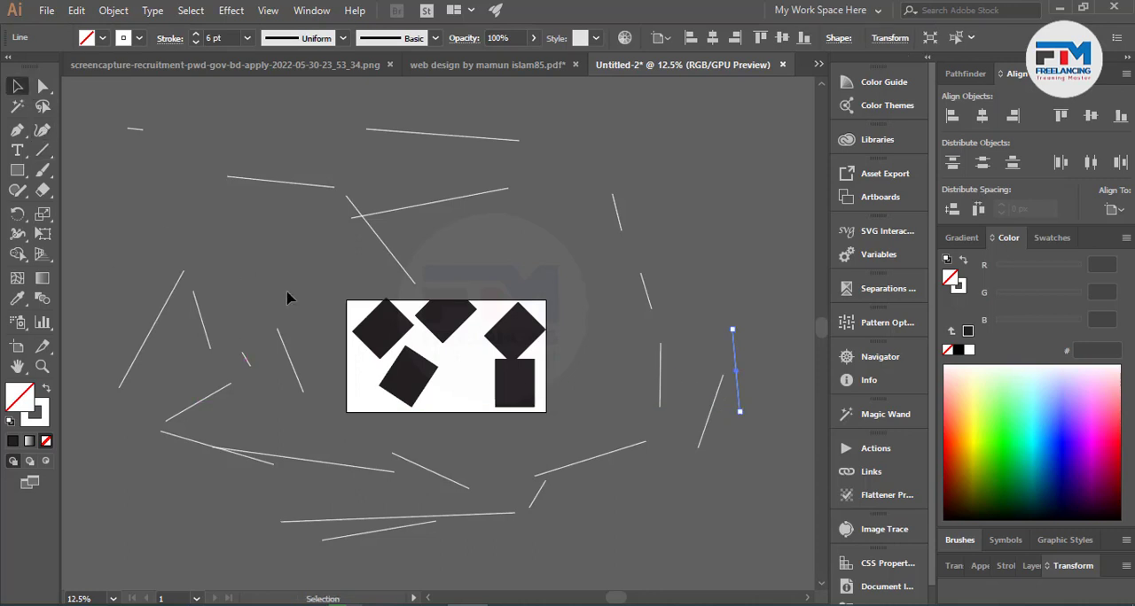
Select all objects and examine which ones lie outside the artboard.
scroll(468, 383, "up", 2)
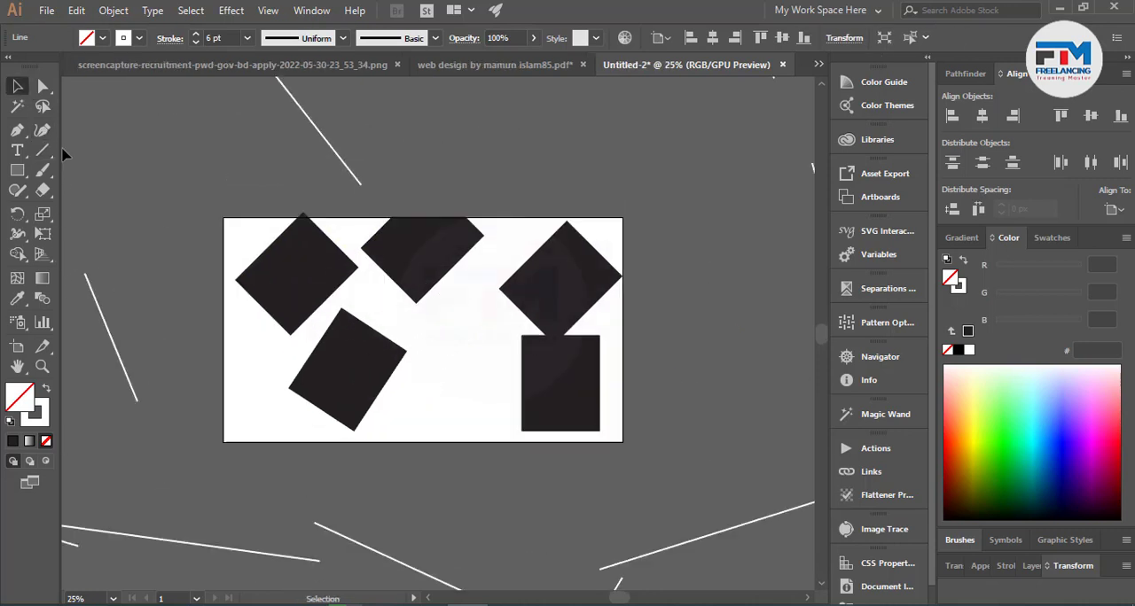
key("ctrl")
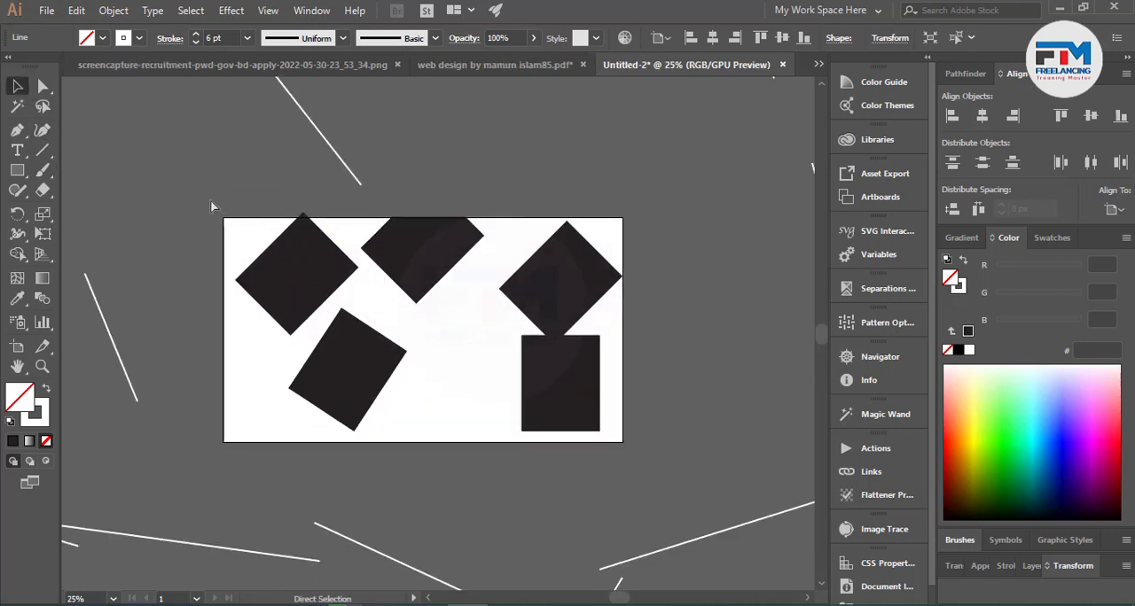
key("ctrl+a")
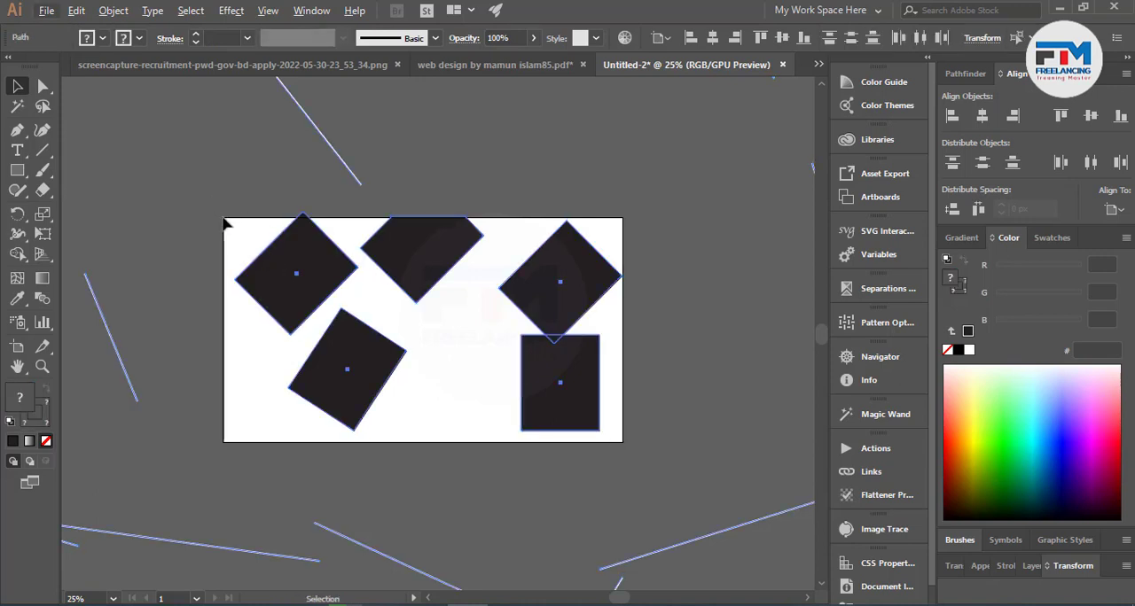
scroll(404, 260, "down", 4)
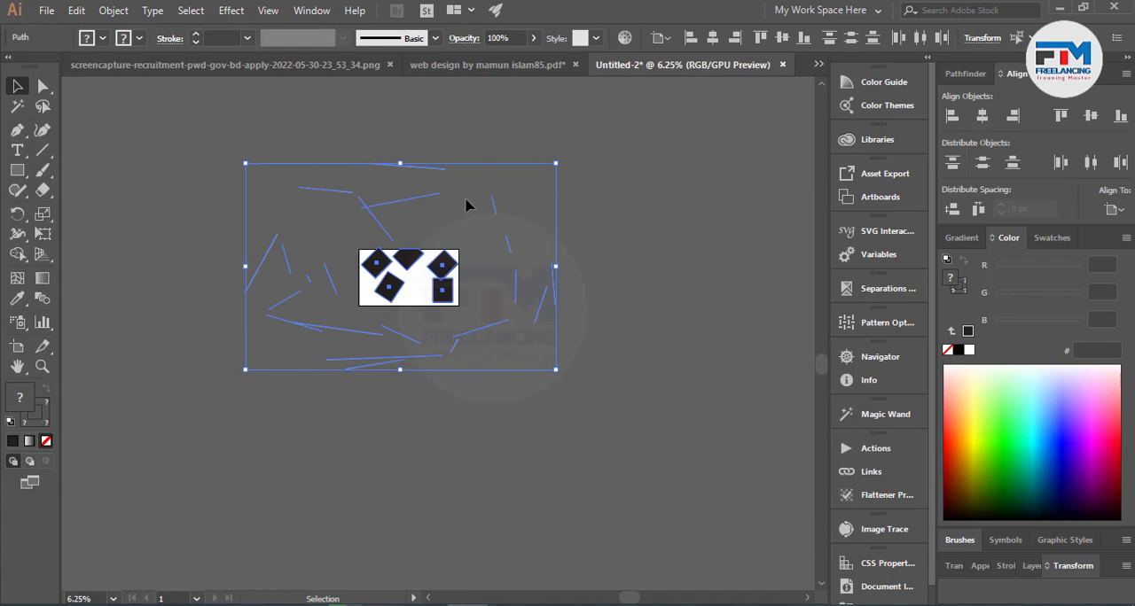
scroll(296, 307, "up", 1)
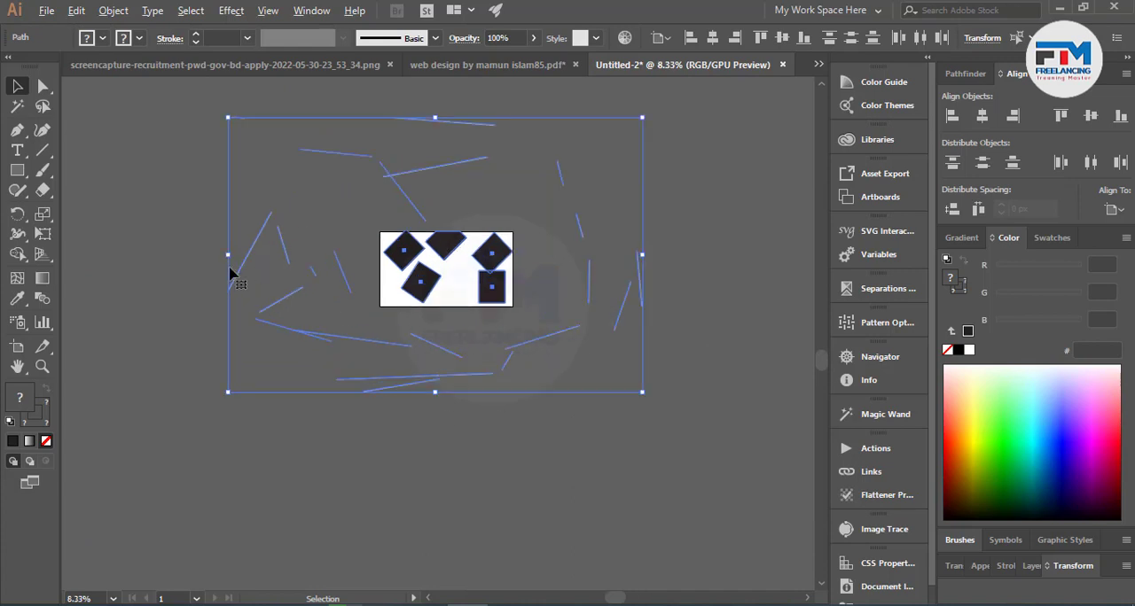
left_click(169, 167)
Delete all the stray lines surrounding the artboard, one group at a time.
left_click_drag(376, 396, 375, 390)
key("Delete")
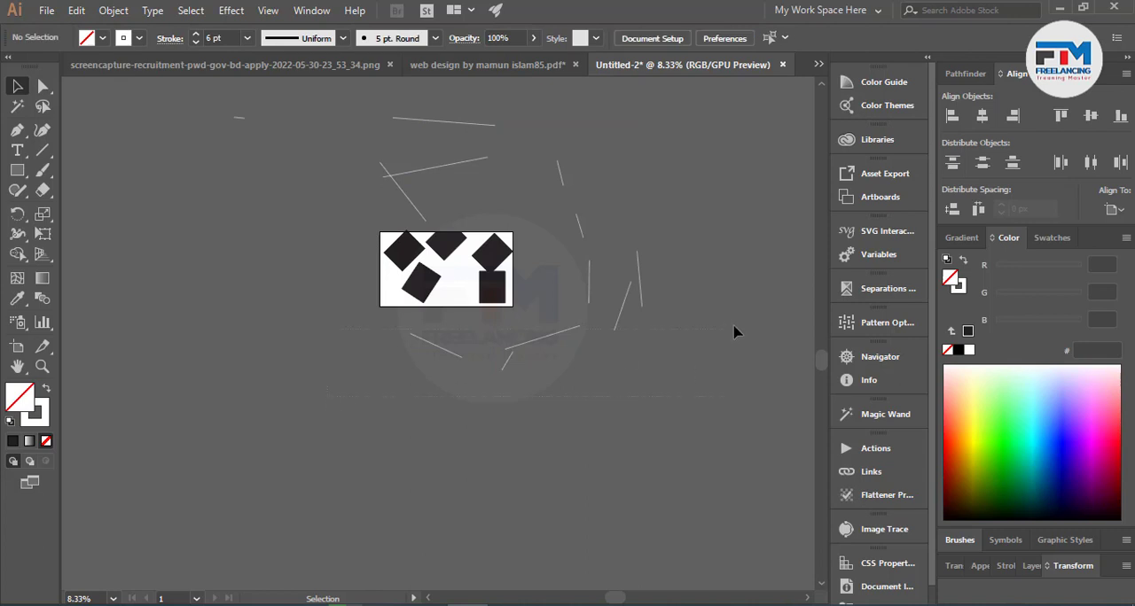
left_click_drag(745, 317, 743, 319)
key("Delete")
left_click_drag(725, 112, 731, 103)
key("Delete")
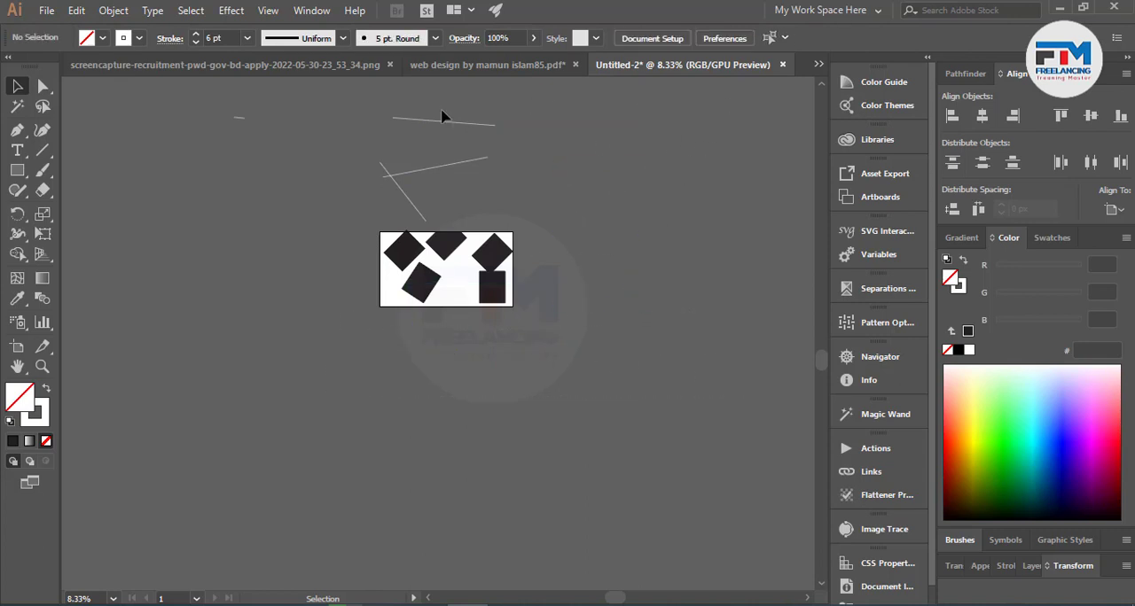
left_click_drag(611, 216, 612, 217)
key("Delete")
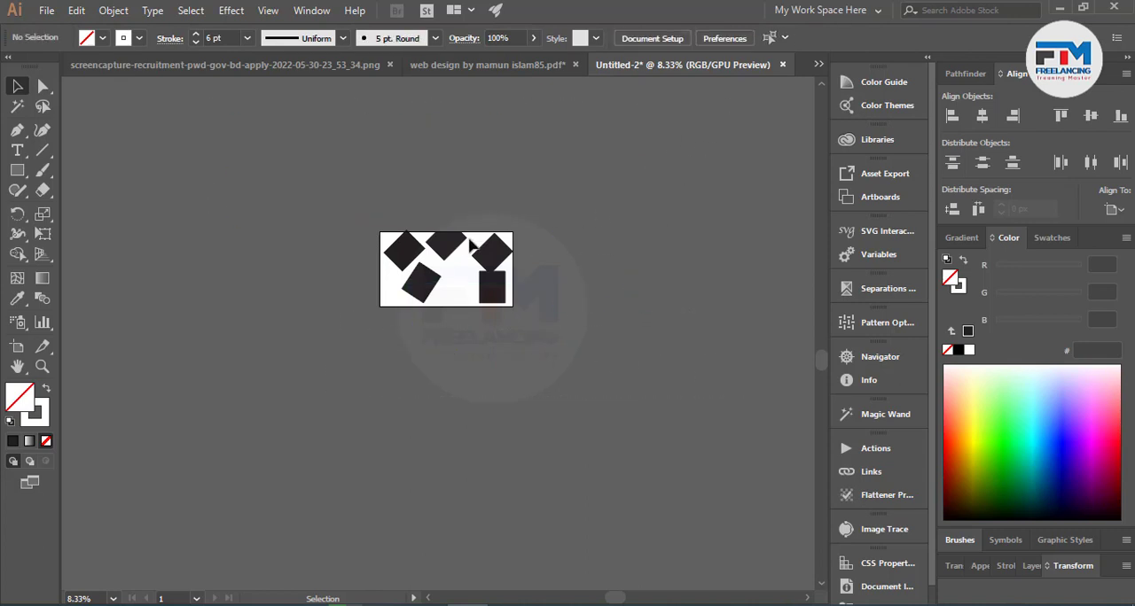
Move the upper-left rectangle and the trimmed shape down to lie fully inside the artboard, and select everything to check.
scroll(395, 286, "up", 3)
scroll(393, 291, "up", 1)
left_click_drag(393, 192, 398, 202)
scroll(404, 211, "down", 1)
left_click_drag(539, 153, 536, 164)
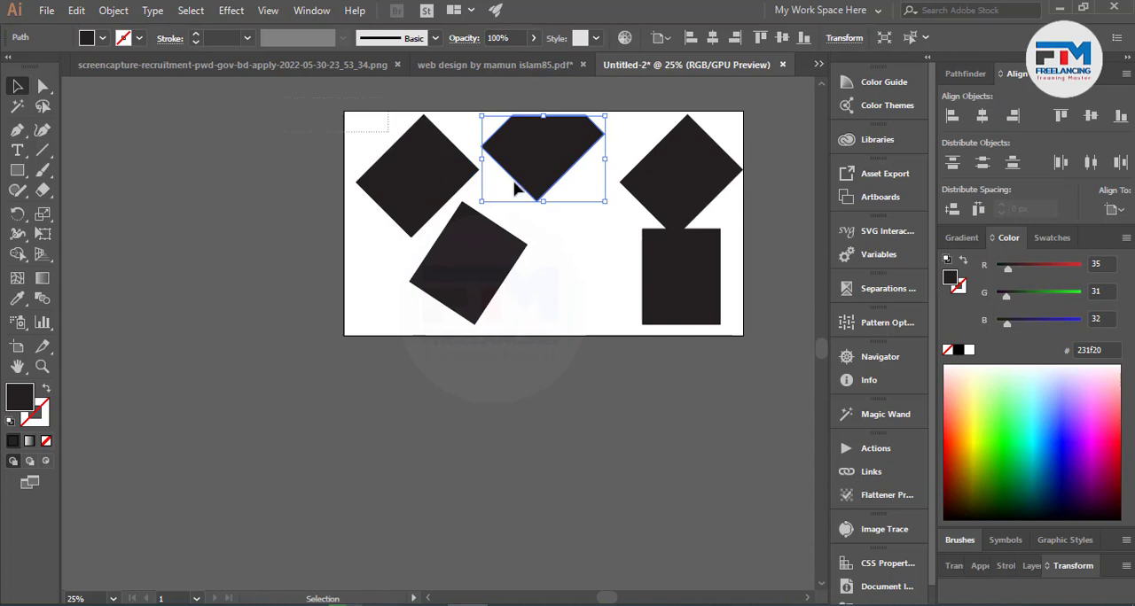
key("ctrl+a")
left_click(701, 400)
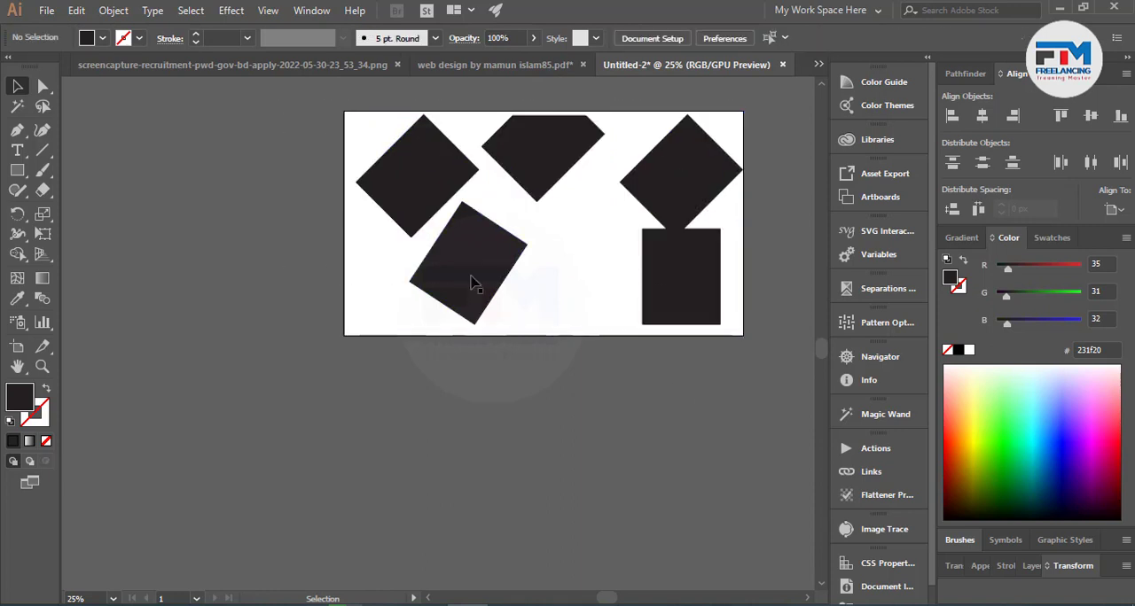
Switch to the web design PDF document and review the remaining Shutterstock file-ready conditions, including the rule on locked or hidden objects.
left_click(488, 65)
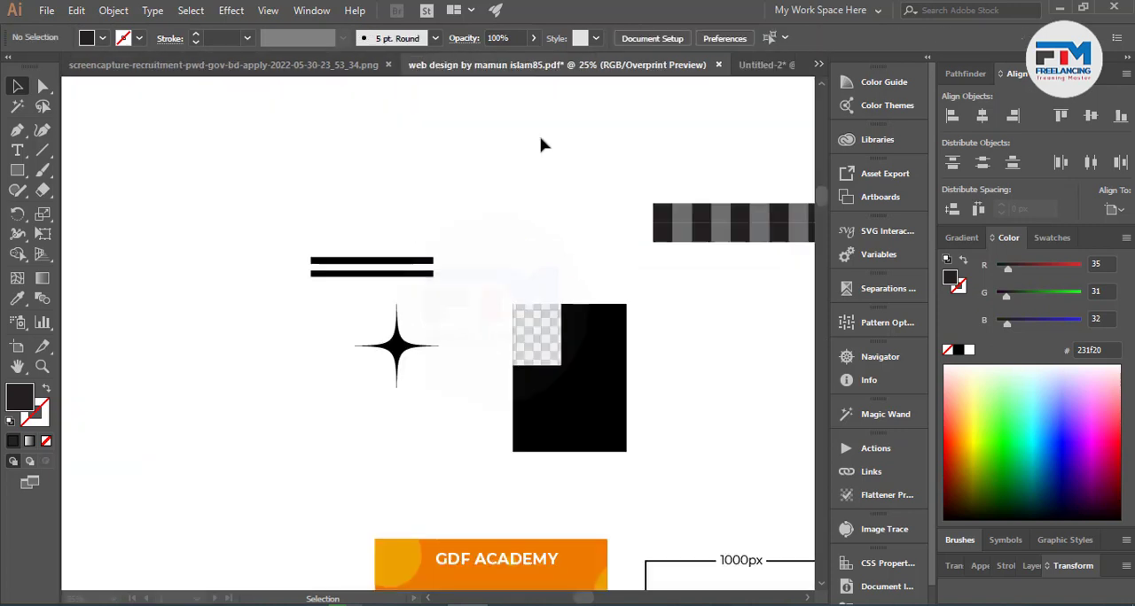
scroll(483, 381, "down", 5)
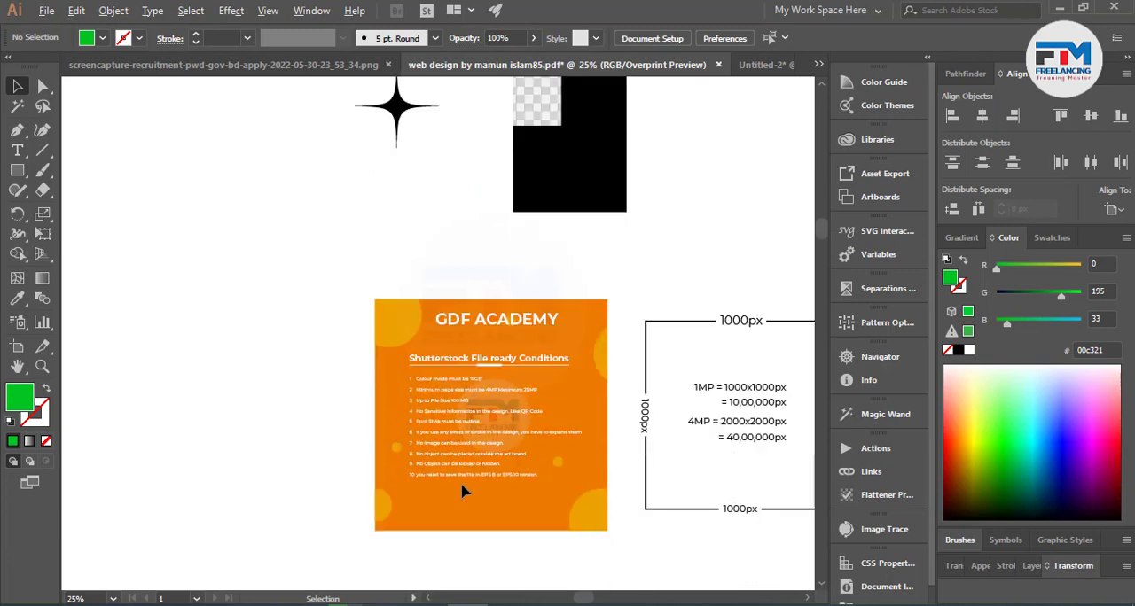
scroll(466, 475, "up", 4)
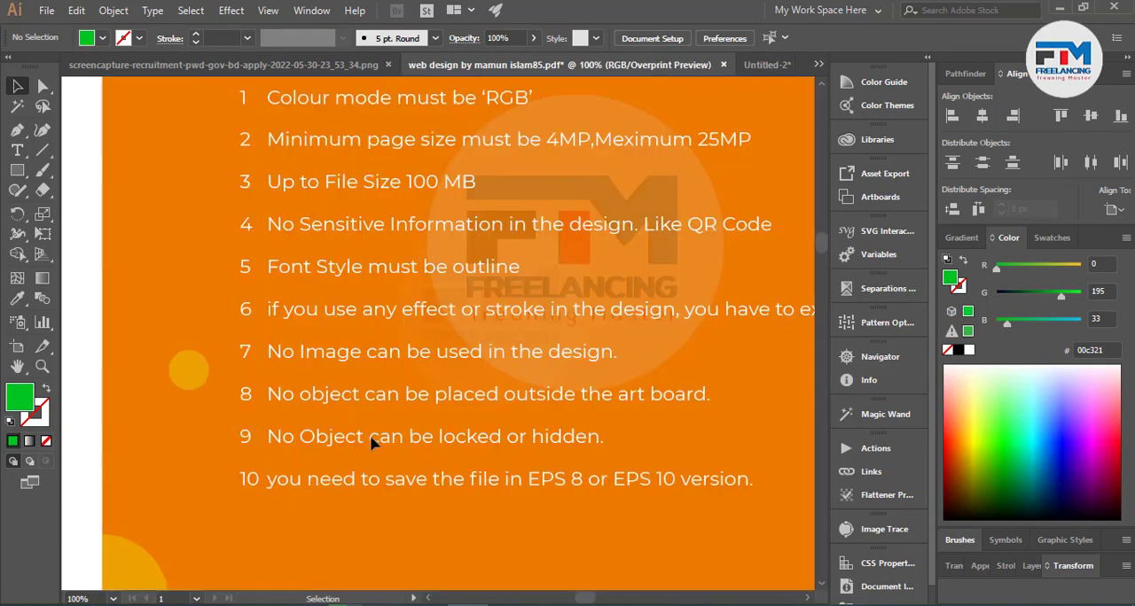
scroll(324, 355, "down", 4)
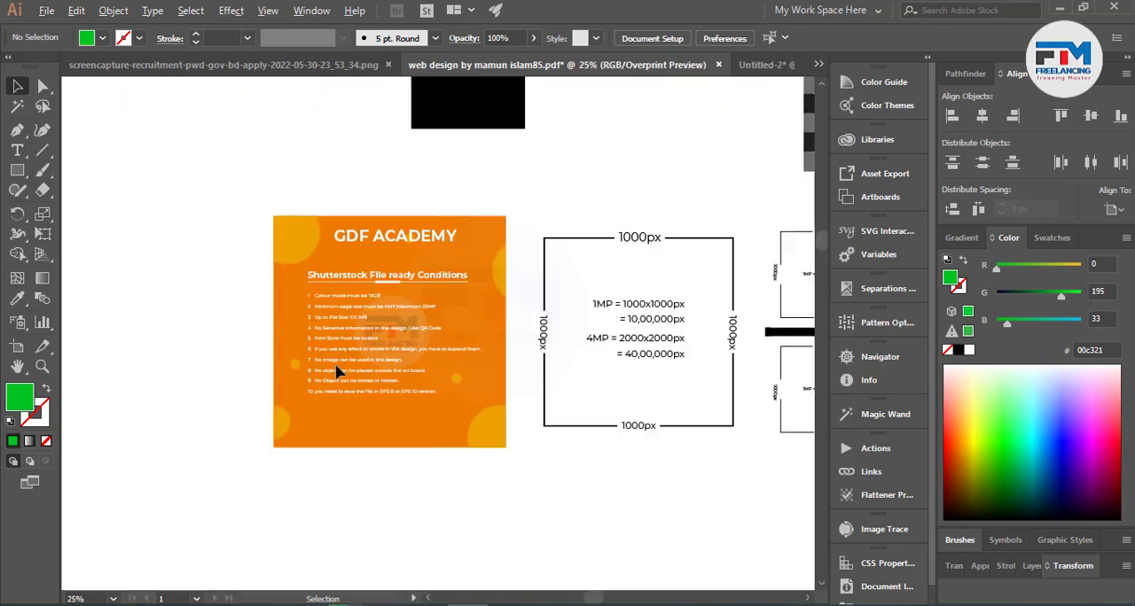
scroll(337, 371, "up", 5)
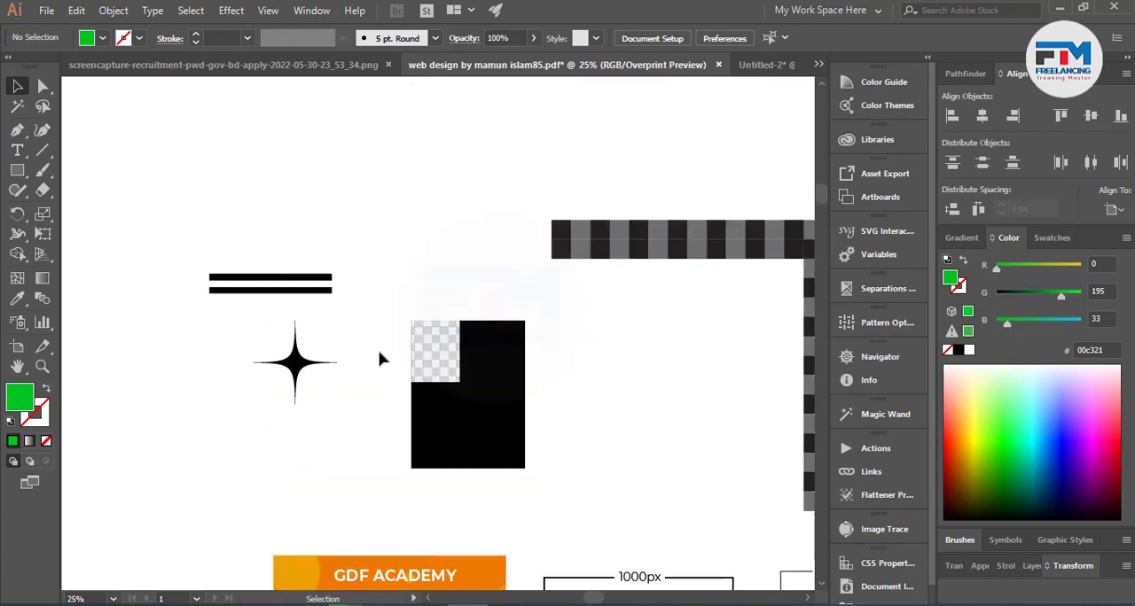
Hide the upper of the two black bars above the four-pointed star.
left_click(310, 364)
key("a")
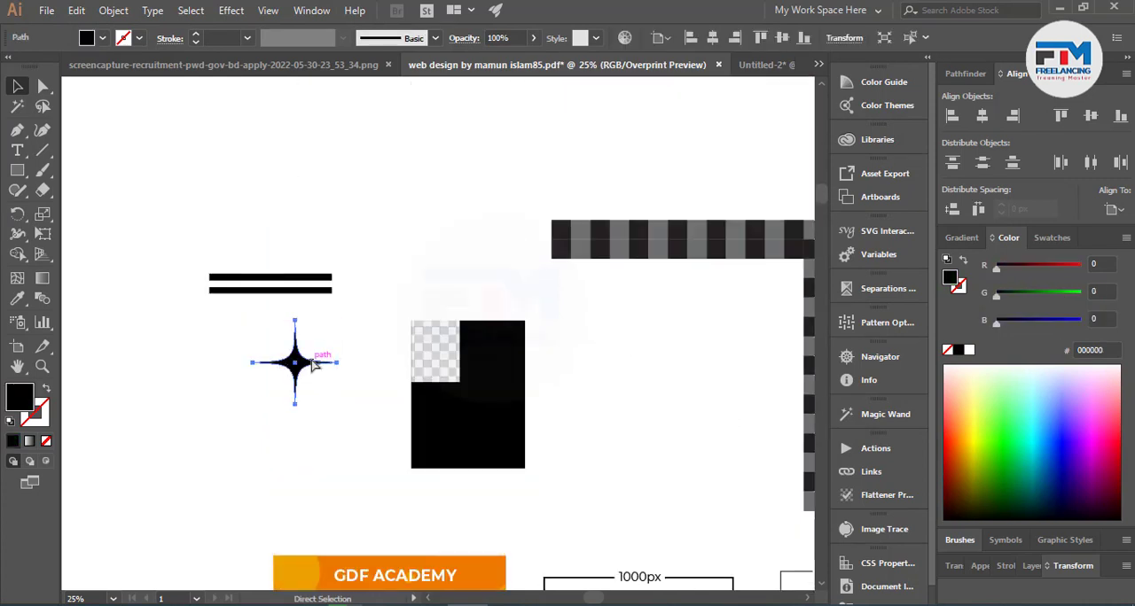
key("ctrl+shift+a")
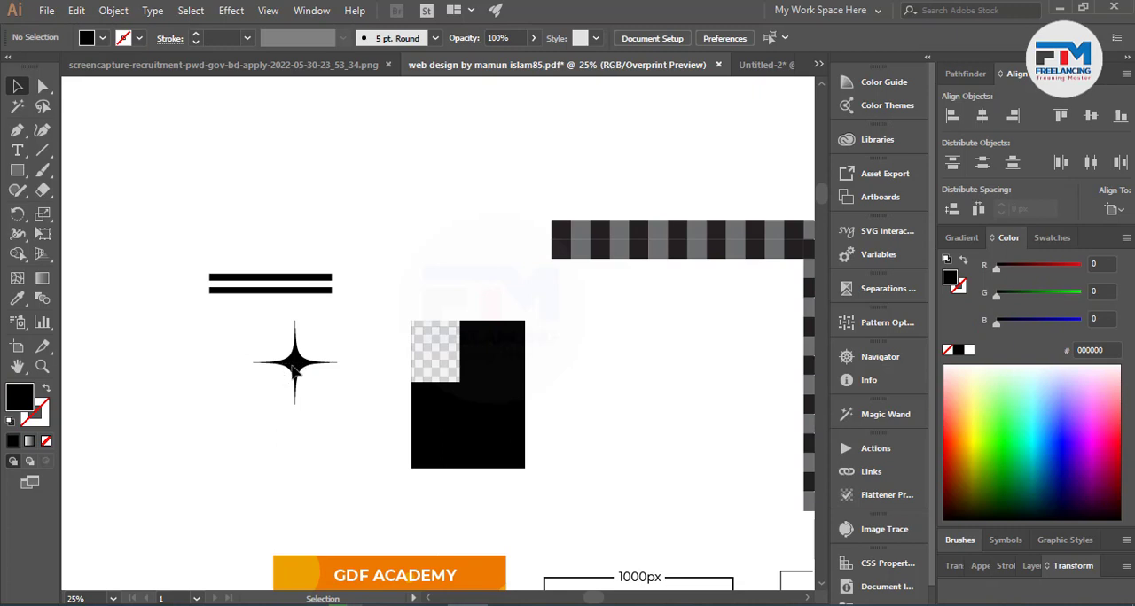
scroll(210, 307, "up", 3)
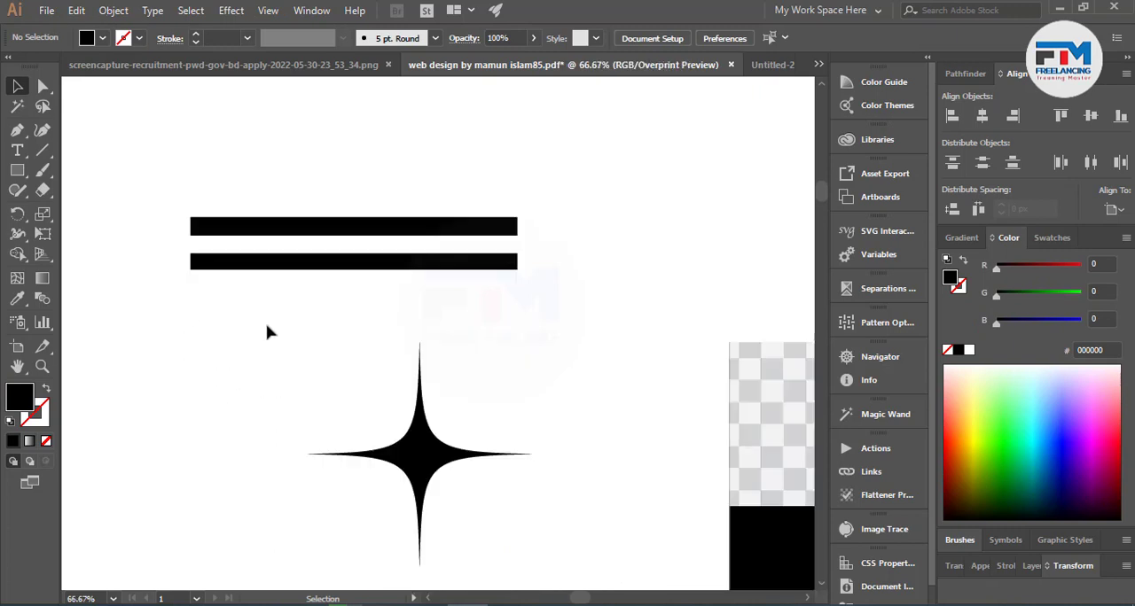
left_click(371, 233)
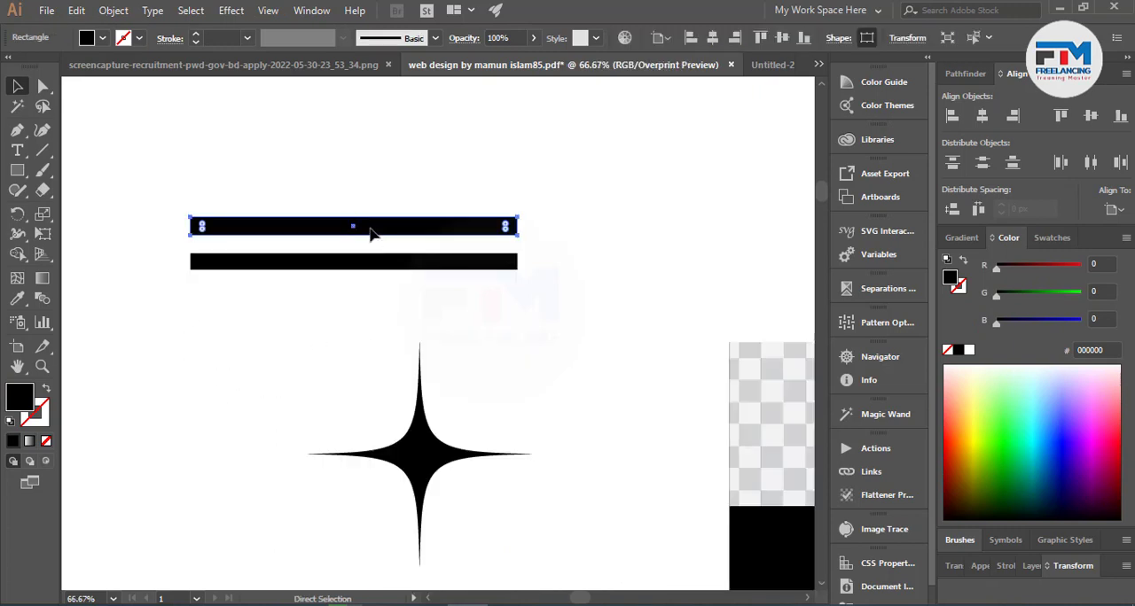
key("Delete")
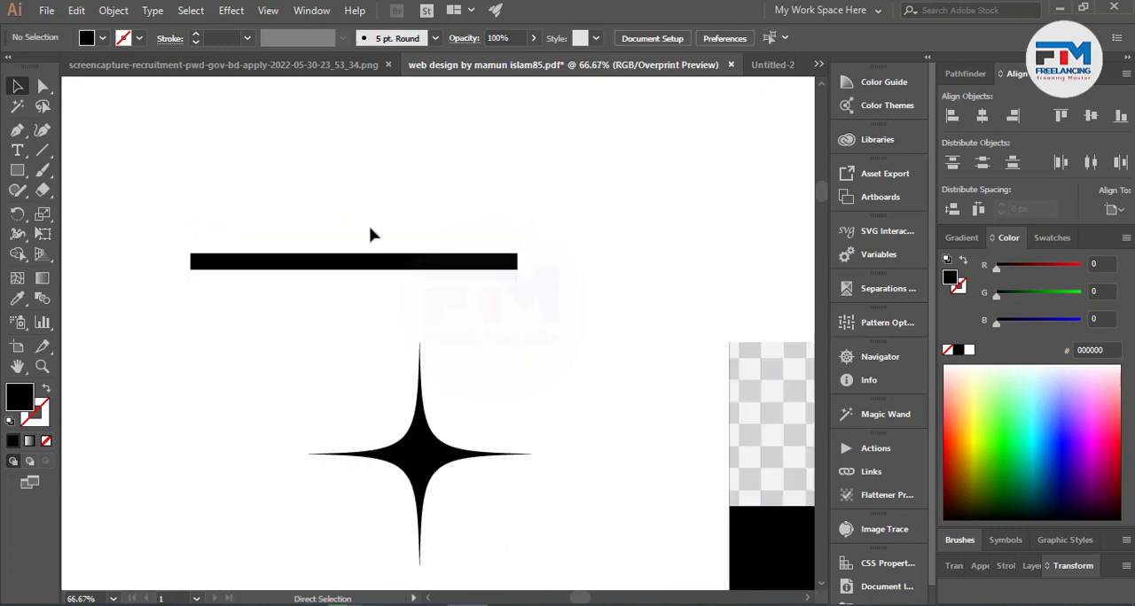
Hide the remaining black bar above the star as well.
left_click(190, 10)
mouse_move(150, 10)
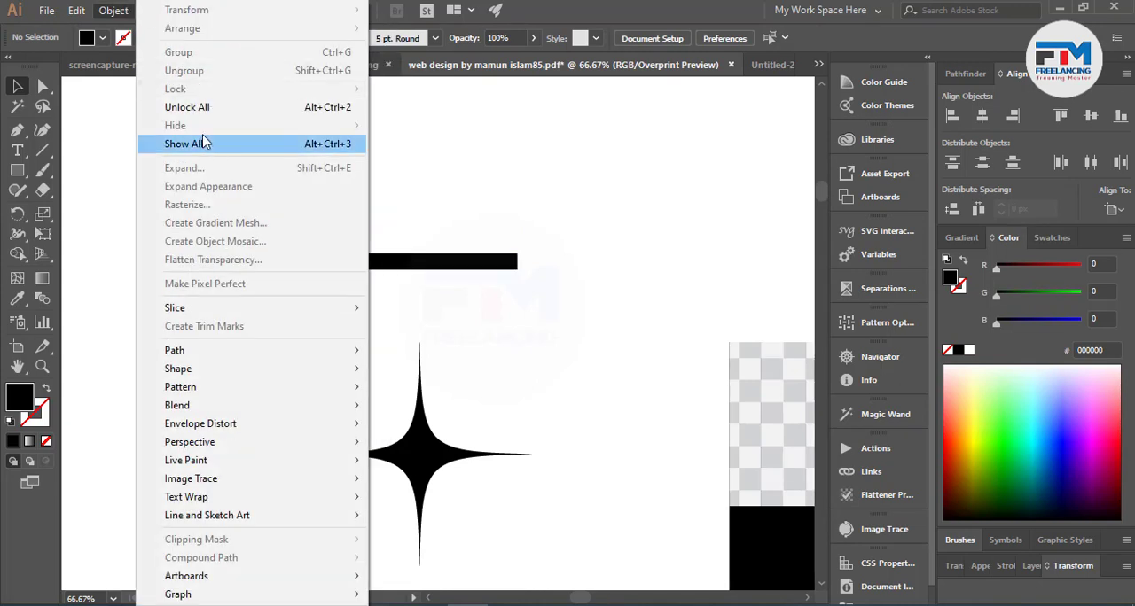
left_click(497, 277)
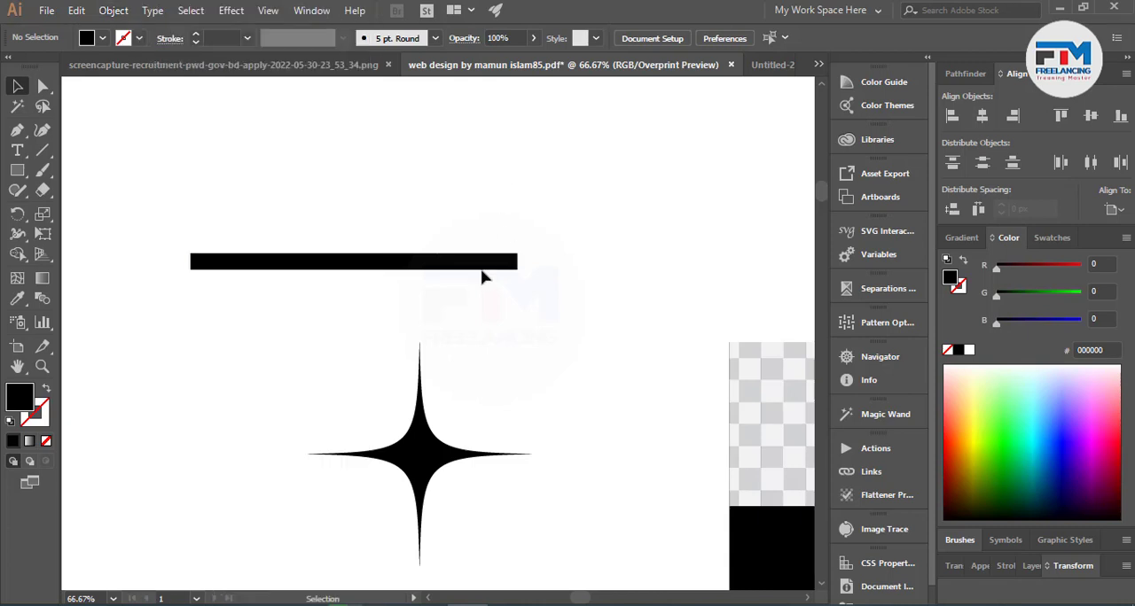
left_click(349, 261)
left_click(122, 12)
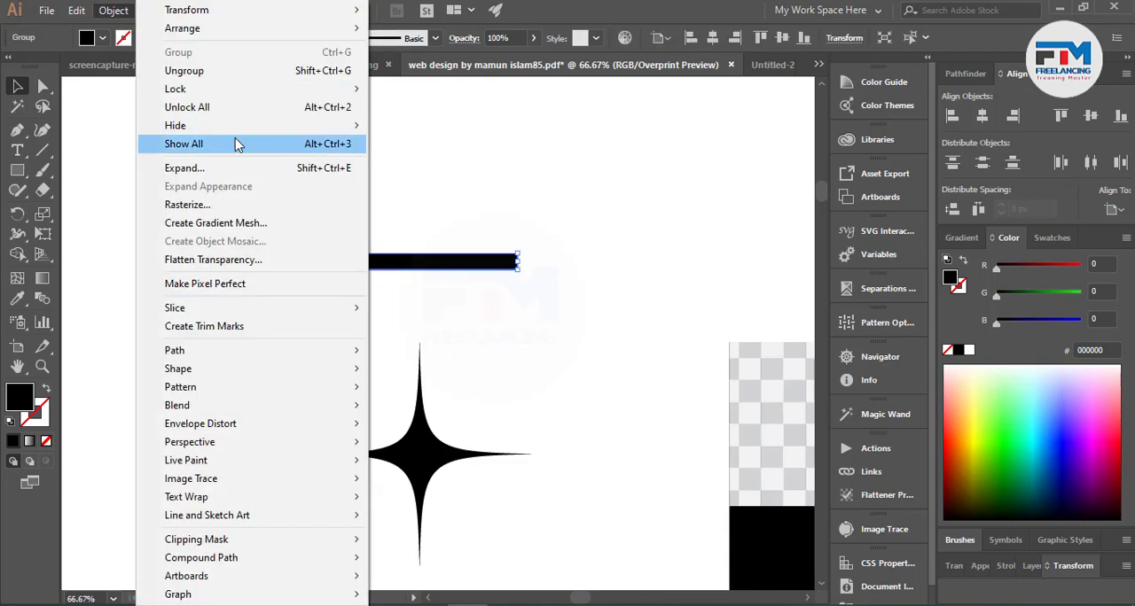
mouse_move(233, 129)
left_click(502, 130)
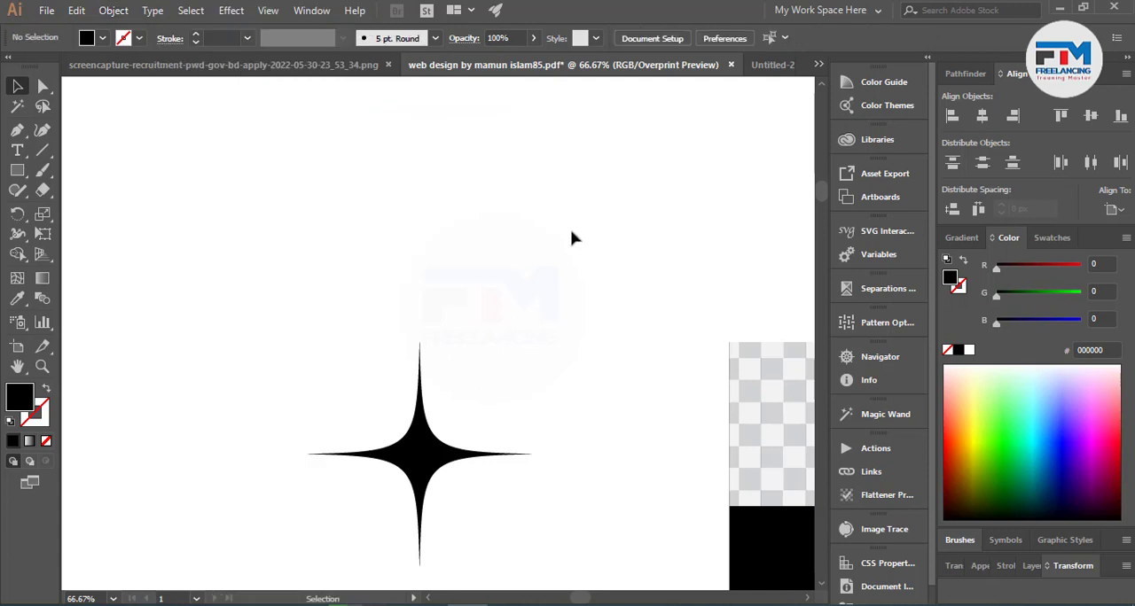
Show all hidden objects again and clear the selection.
scroll(523, 163, "up", 1)
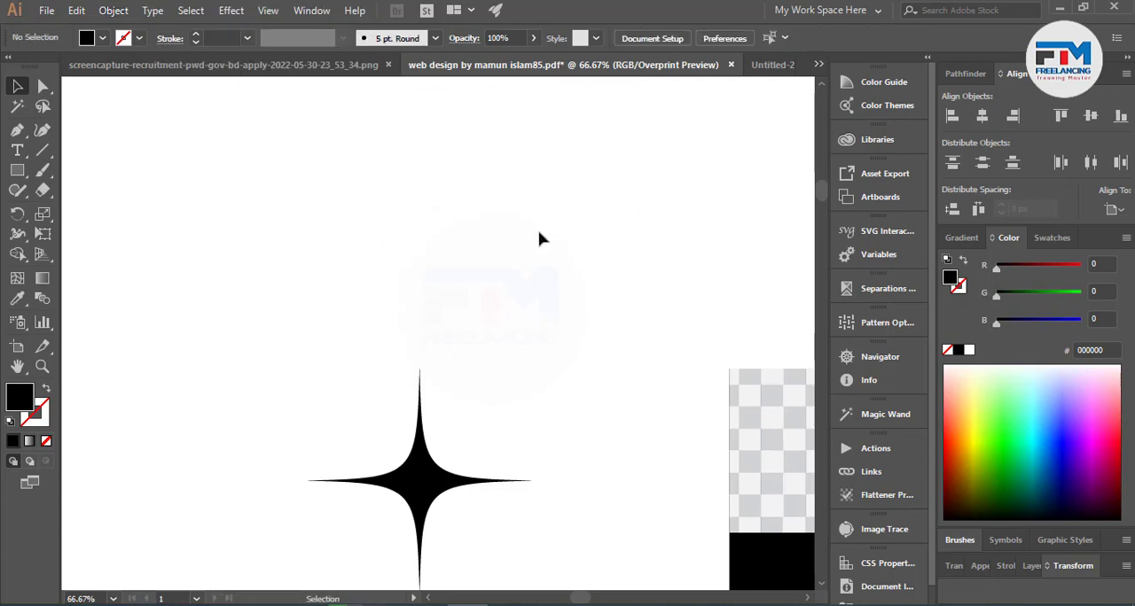
key("ctrl+alt")
key("ctrl+alt+3")
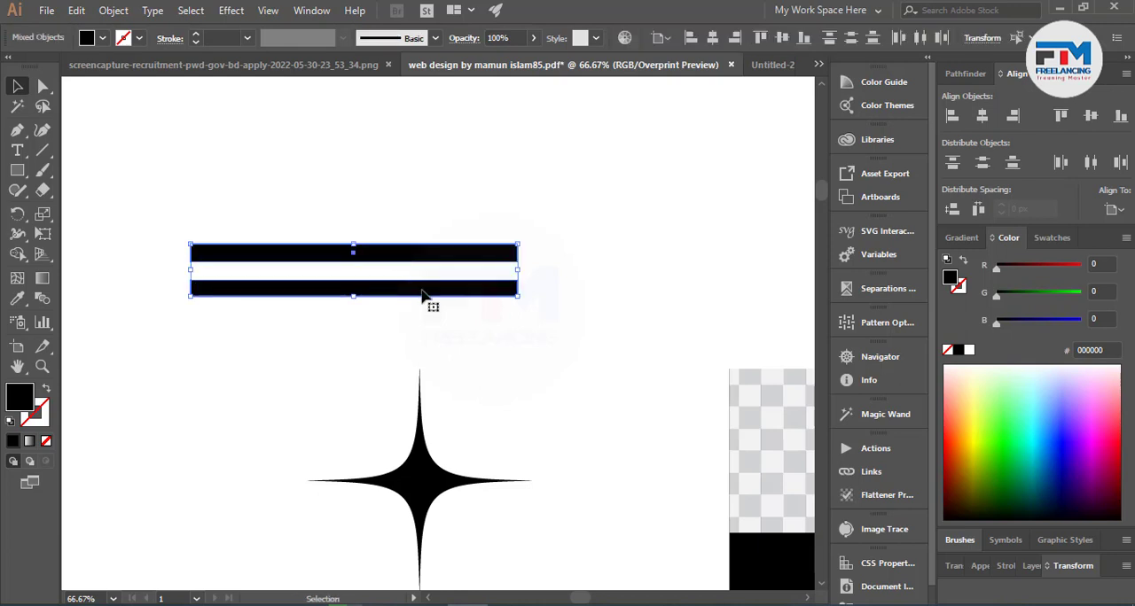
left_click(550, 369)
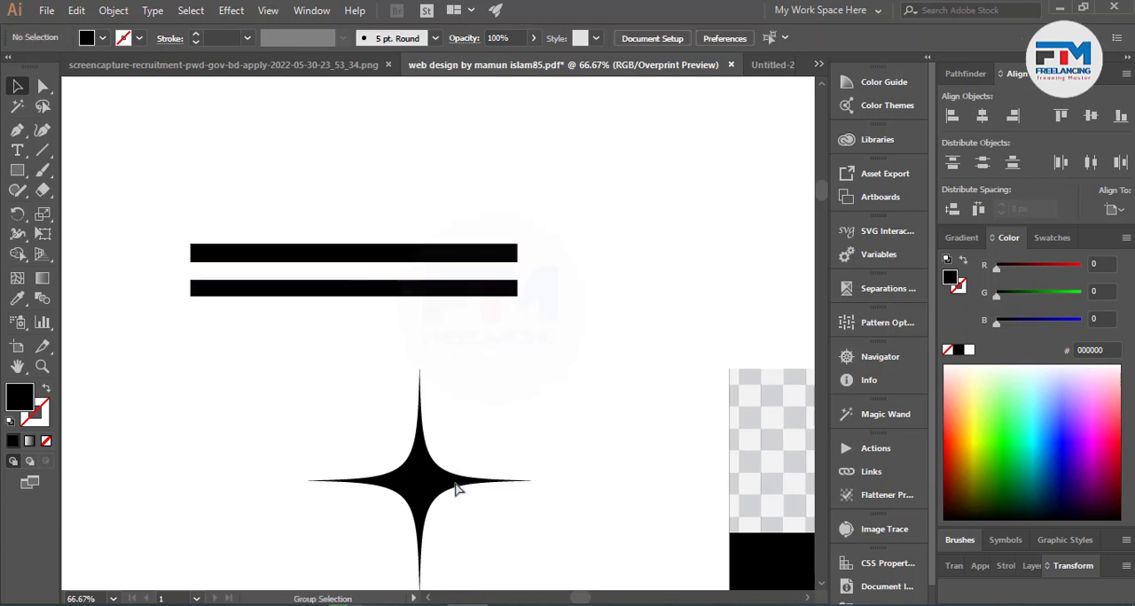
Select the star and sweep selections across it and the bars to check which objects can be selected.
left_click(455, 489)
left_click_drag(514, 367, 363, 483)
left_click_drag(276, 163, 529, 418)
left_click_drag(344, 190, 476, 436)
left_click(221, 383)
Return to the Shutterstock conditions list and examine rule 10 about saving in EPS 8 or EPS 10 version.
scroll(243, 380, "down", 3)
scroll(418, 414, "down", 3)
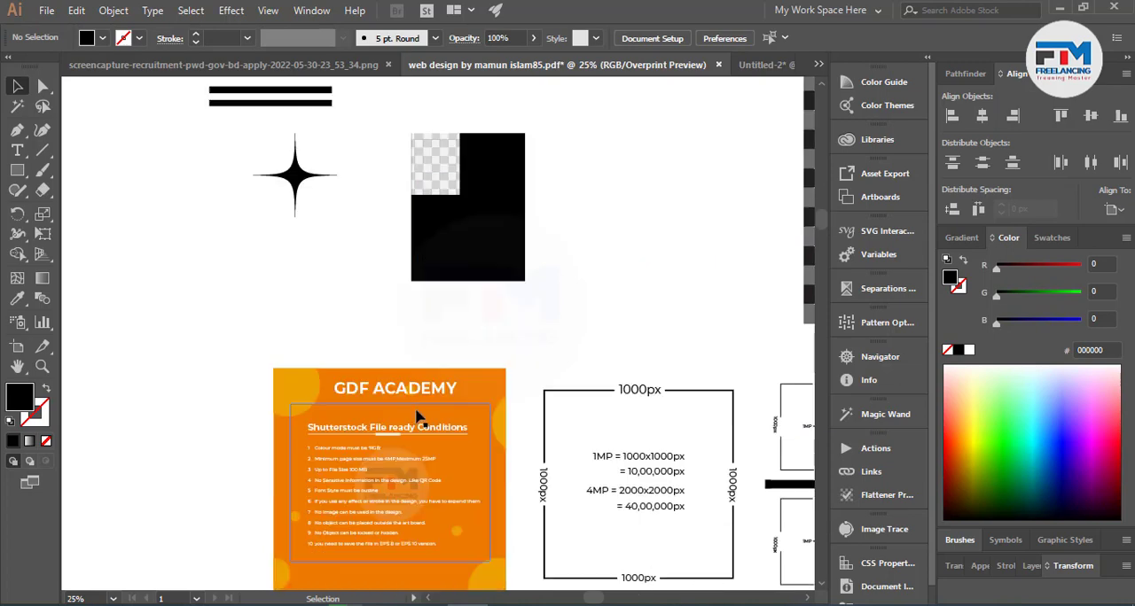
scroll(381, 434, "down", 2)
scroll(327, 479, "up", 4)
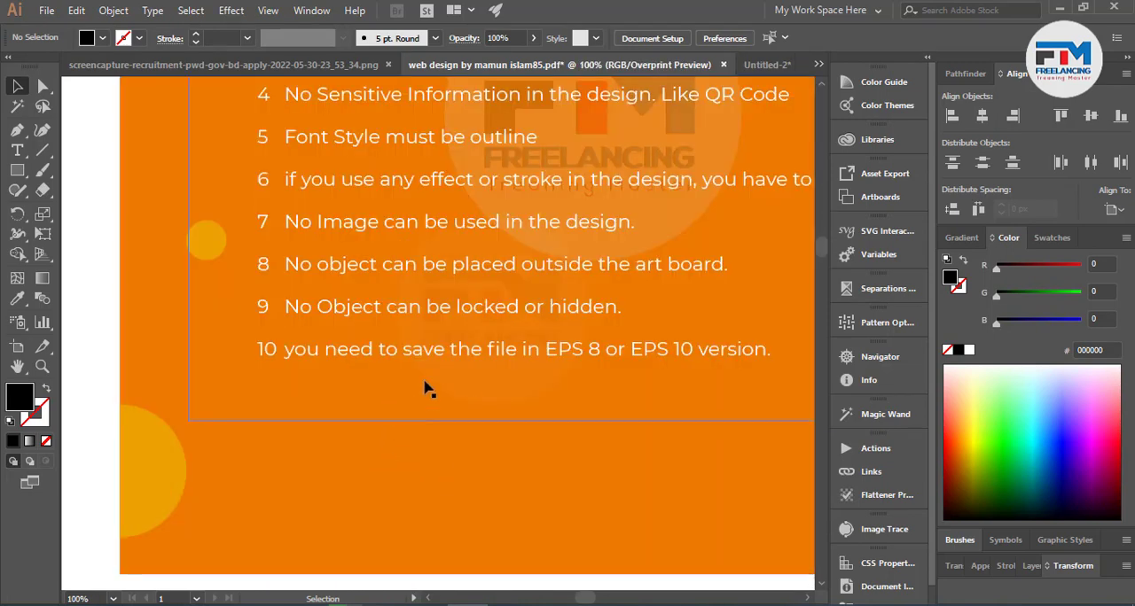
left_click(412, 348)
left_click(164, 339)
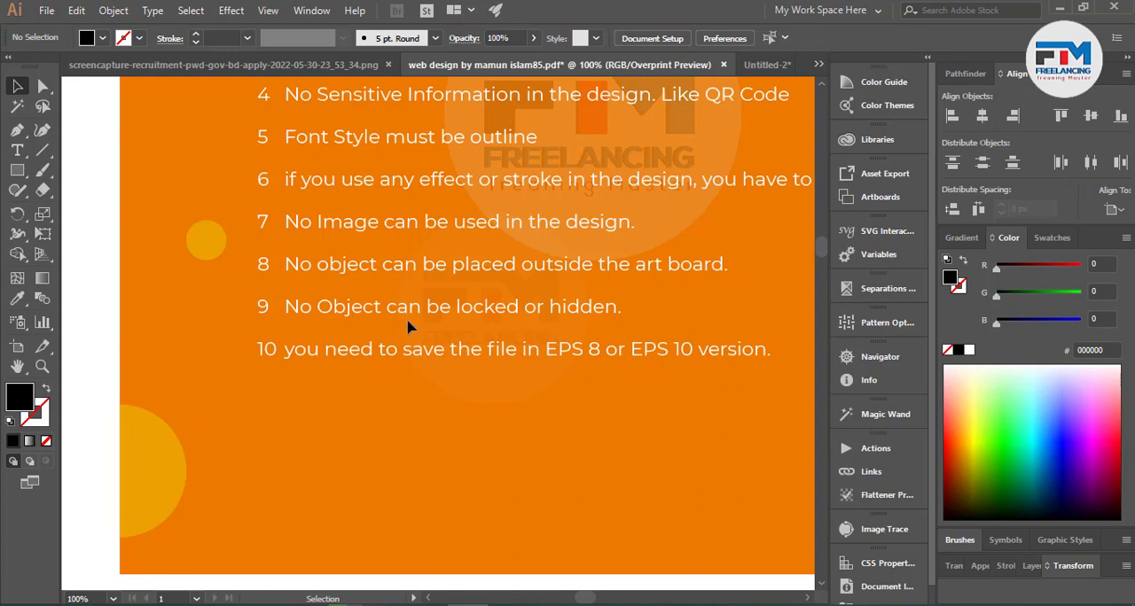
Start saving the document under its current name with Illustrator EPS as the file format.
left_click(56, 10)
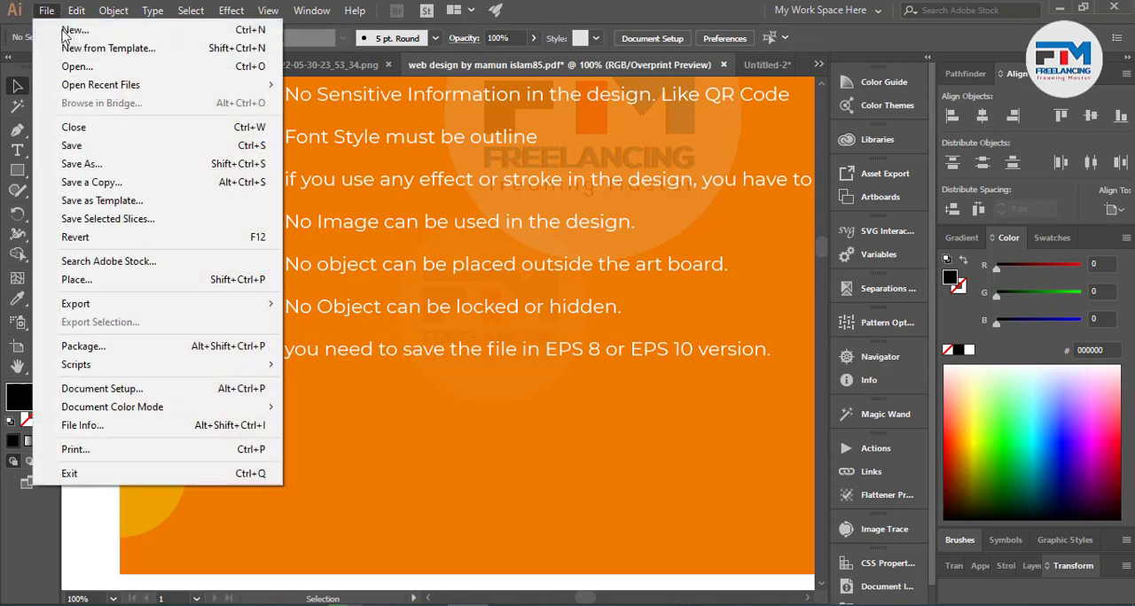
left_click(461, 200)
key("ctrl")
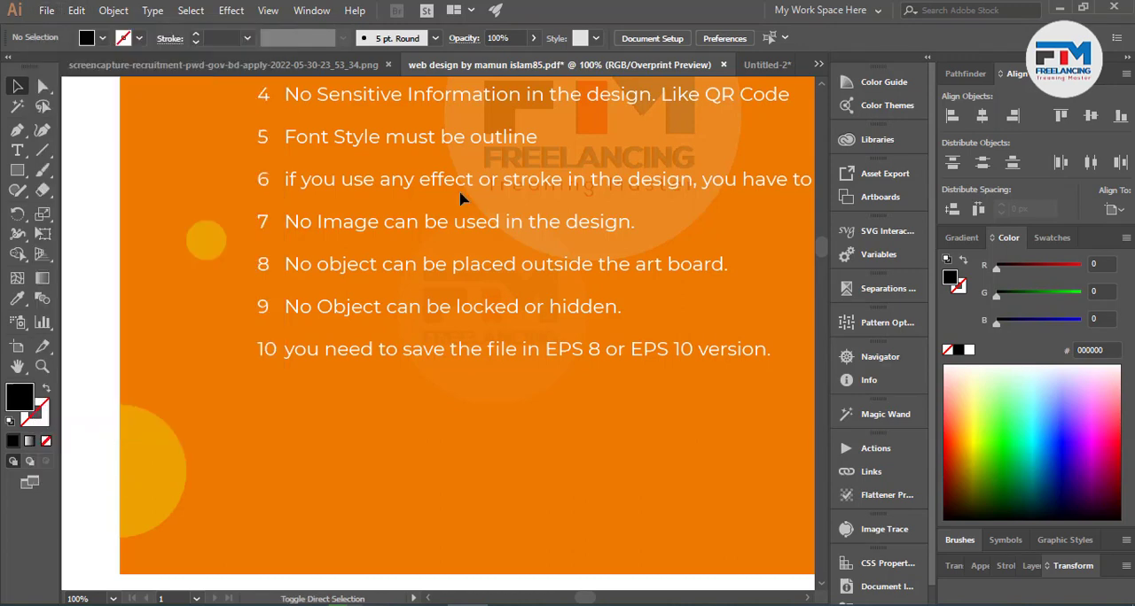
key("ctrl+shift+s")
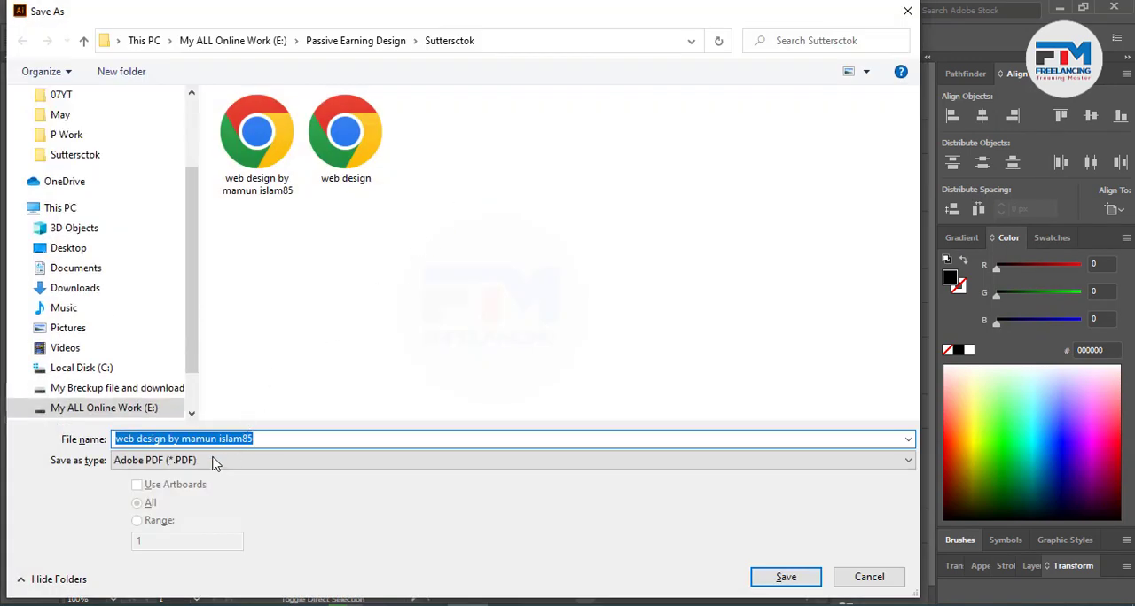
left_click(226, 461)
left_click(178, 501)
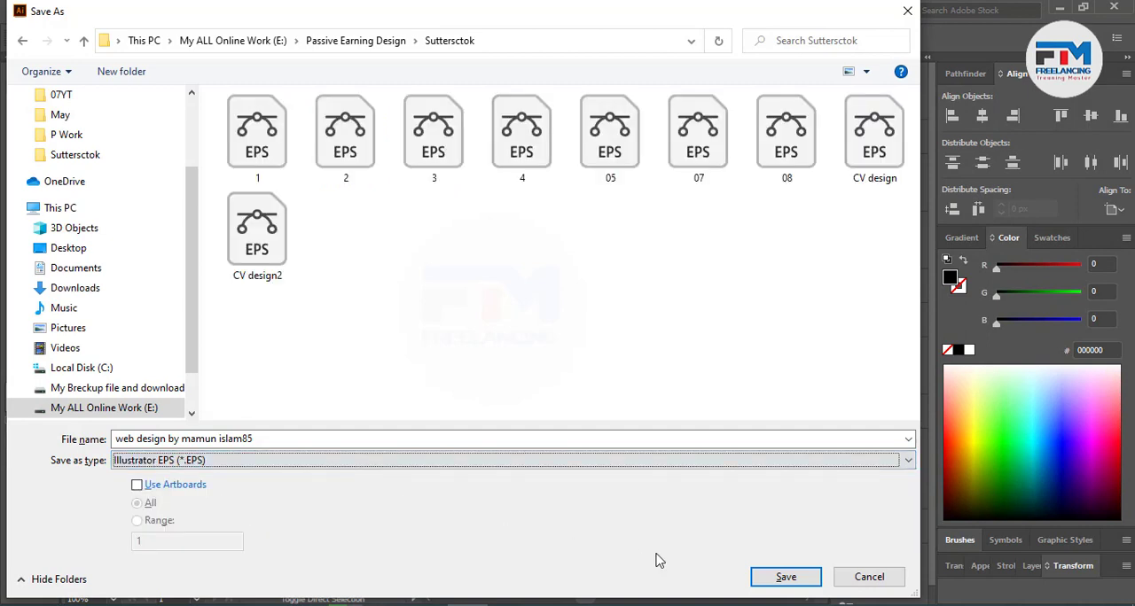
left_click(764, 583)
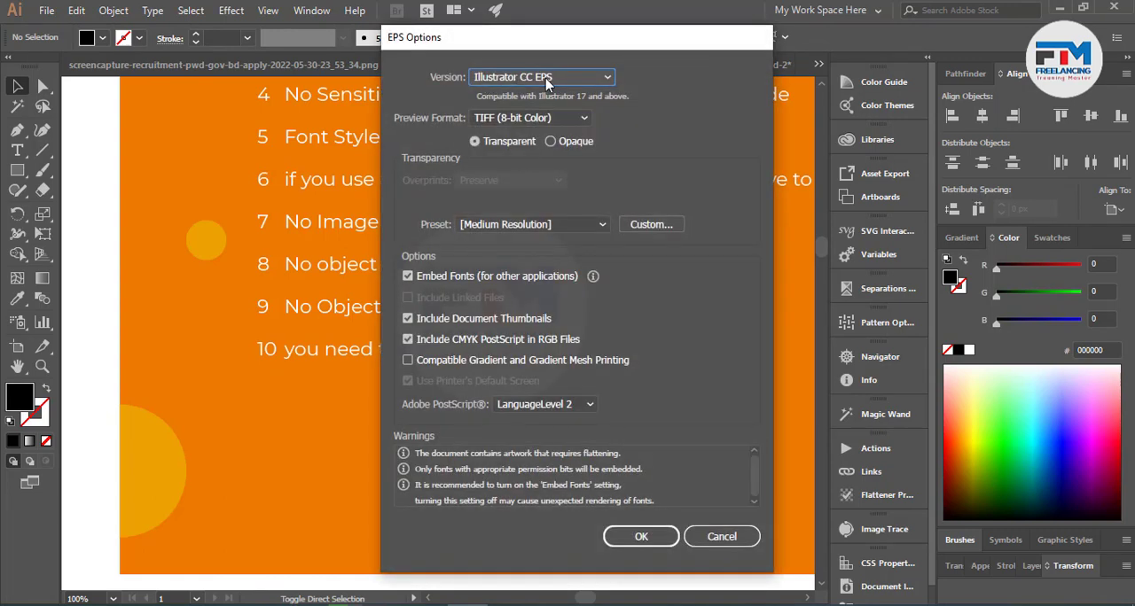
Examine the Illustrator 8 EPS and Illustrator 10 EPS version choices, cancel the save, and review the full conditions list.
left_click(545, 78)
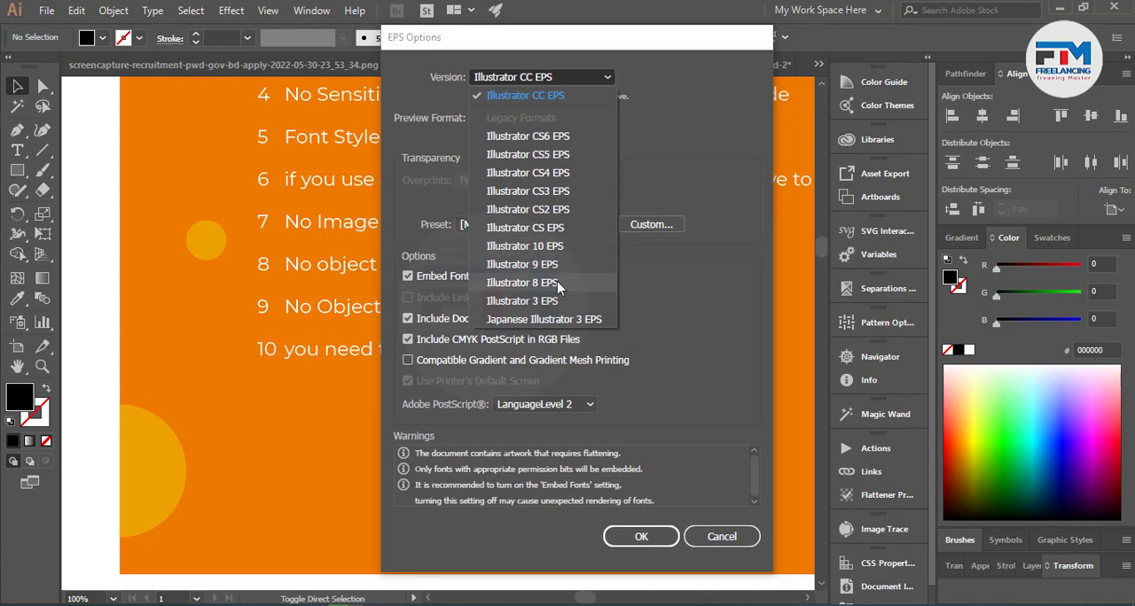
left_click(716, 528)
left_click(722, 536)
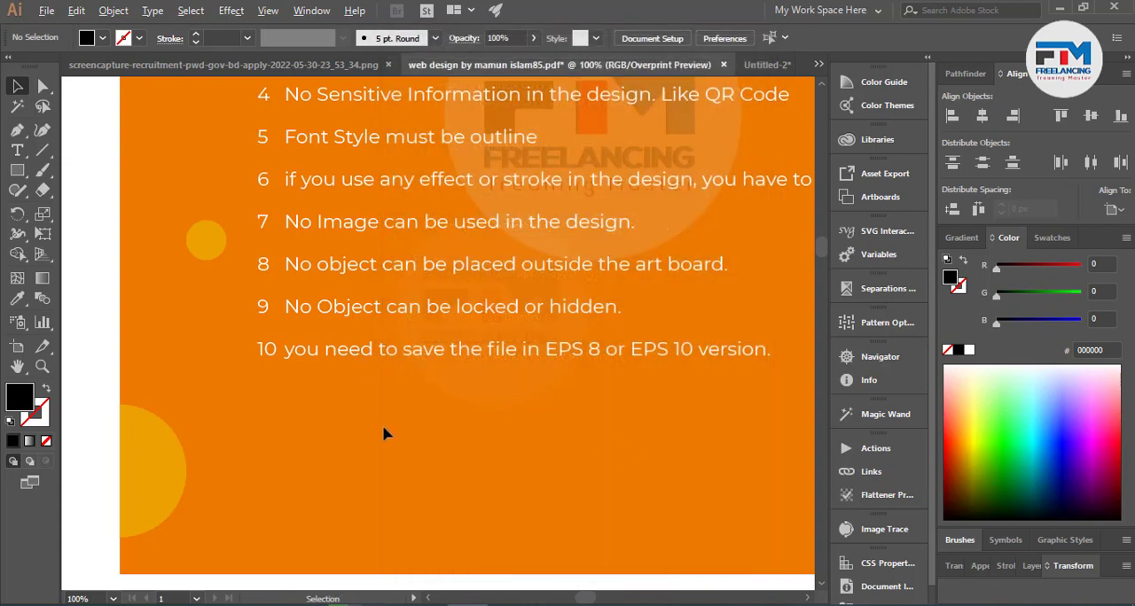
scroll(382, 434, "down", 2)
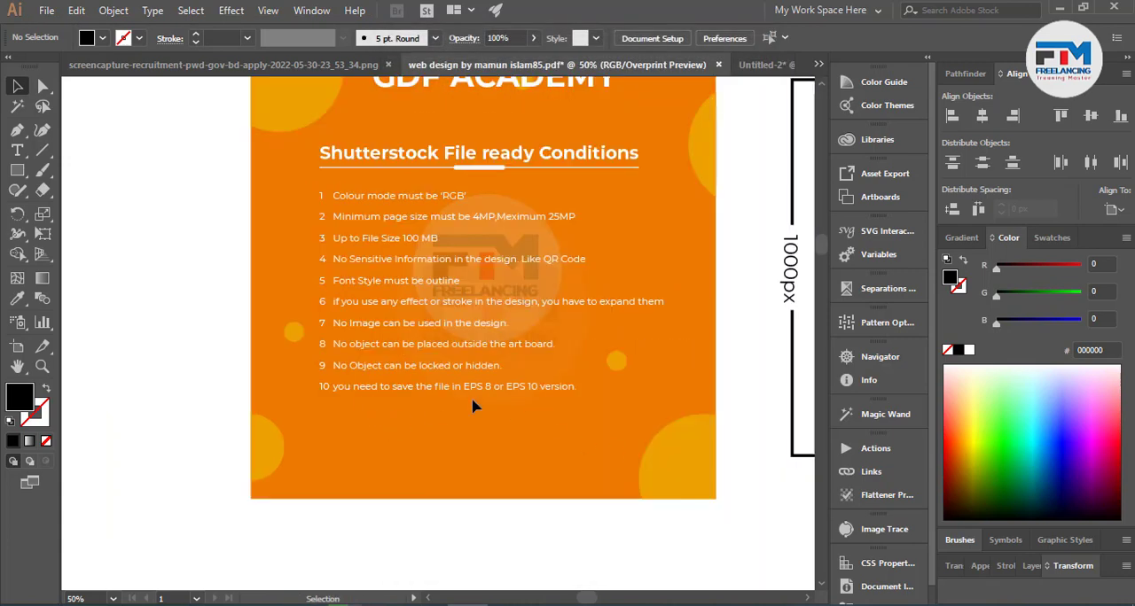
scroll(448, 411, "up", 1)
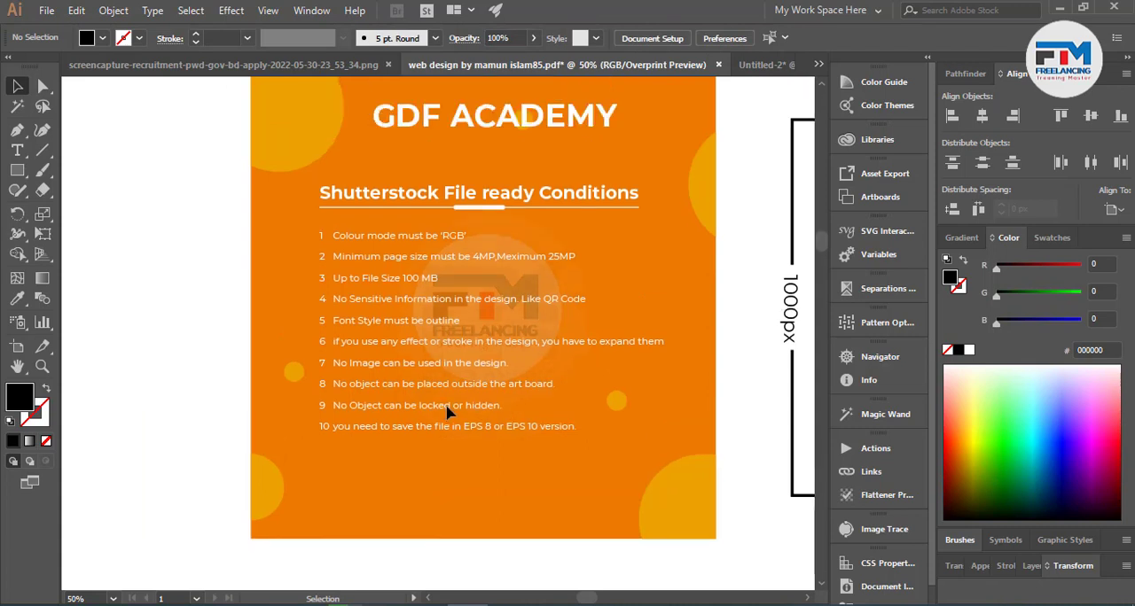